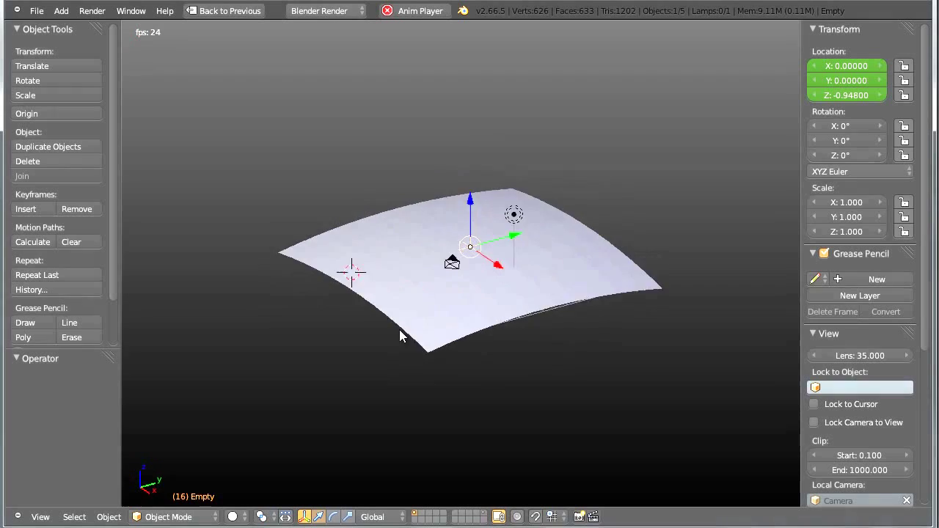
Stop the animation playback and start a new scene from the default file, with the default cube deleted.
{"action": "middle_click_drag", "start_coordinate": [483, 301], "coordinate": [331, 323]}
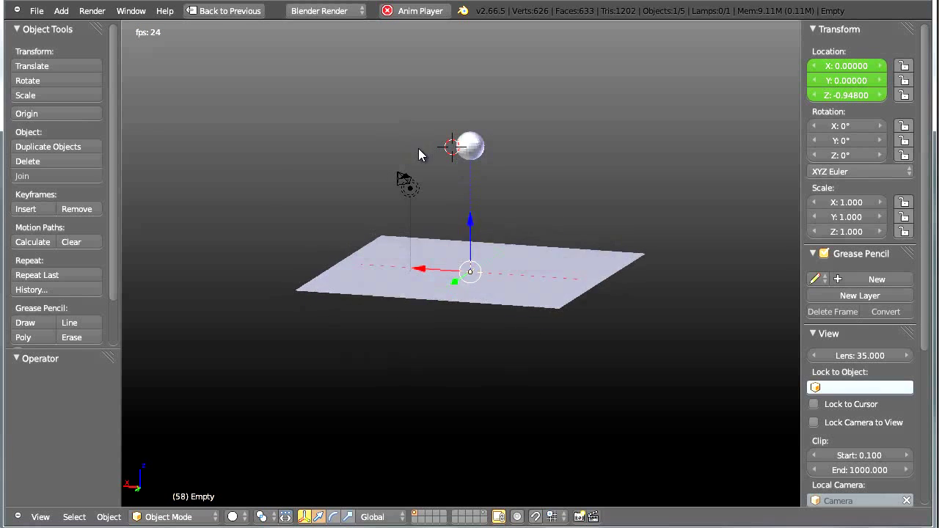
{"action": "key", "text": "alt+a"}
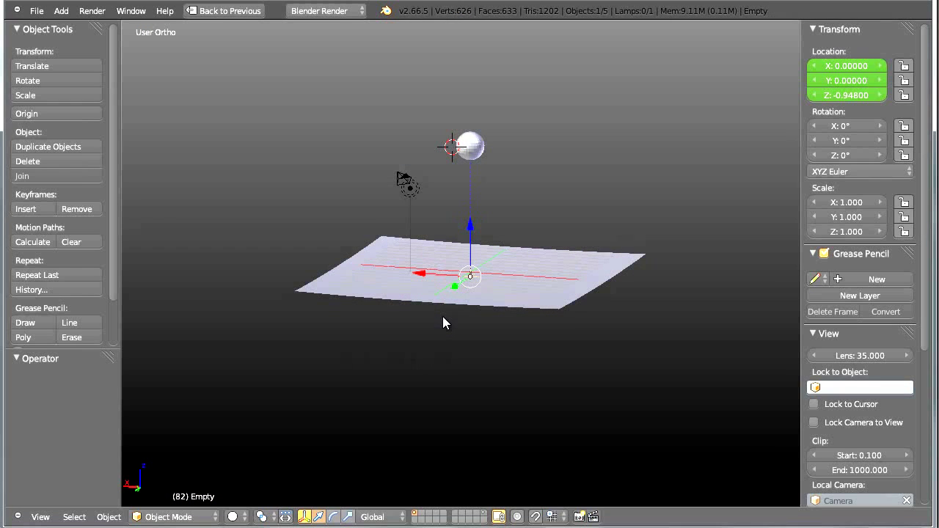
{"action": "key", "text": "ctrl+n"}
{"action": "key", "text": "Escape"}
{"action": "key", "text": "ctrl+n"}
{"action": "left_click", "coordinate": [458, 316]}
Add a plane mesh at the scene centre, scaled up about 7.77 times, with its scale applied.
{"action": "key", "text": "shift+a"}
{"action": "mouse_move", "coordinate": [474, 303]}
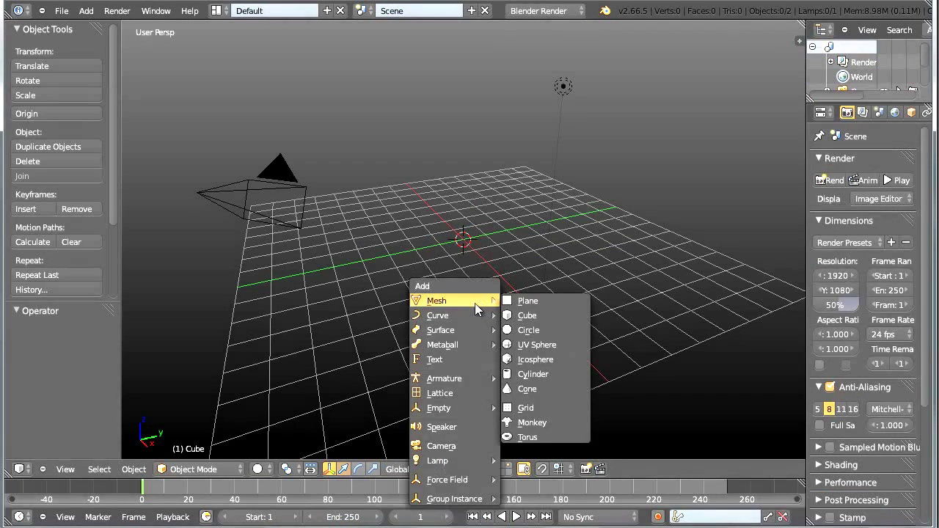
{"action": "left_click", "coordinate": [536, 307]}
{"action": "key", "text": "s"}
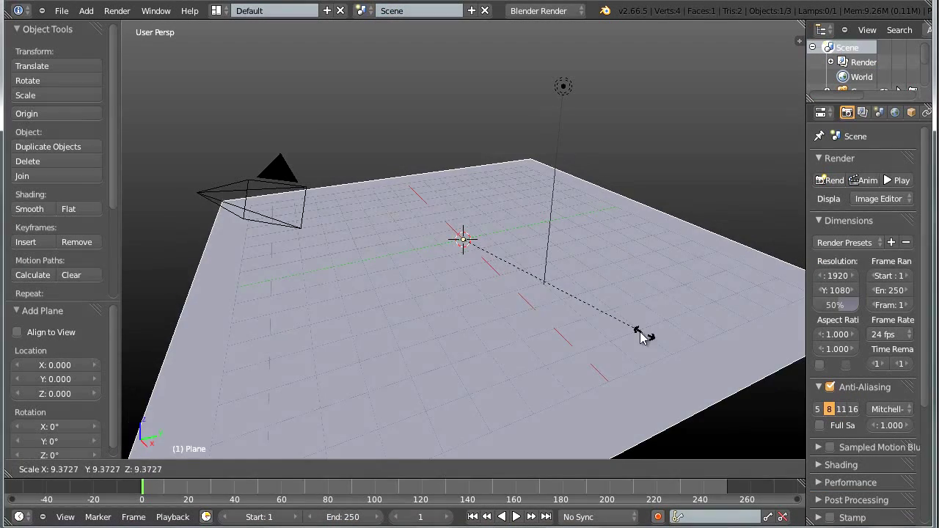
{"action": "left_click", "coordinate": [613, 328]}
{"action": "key", "text": "ctrl+a"}
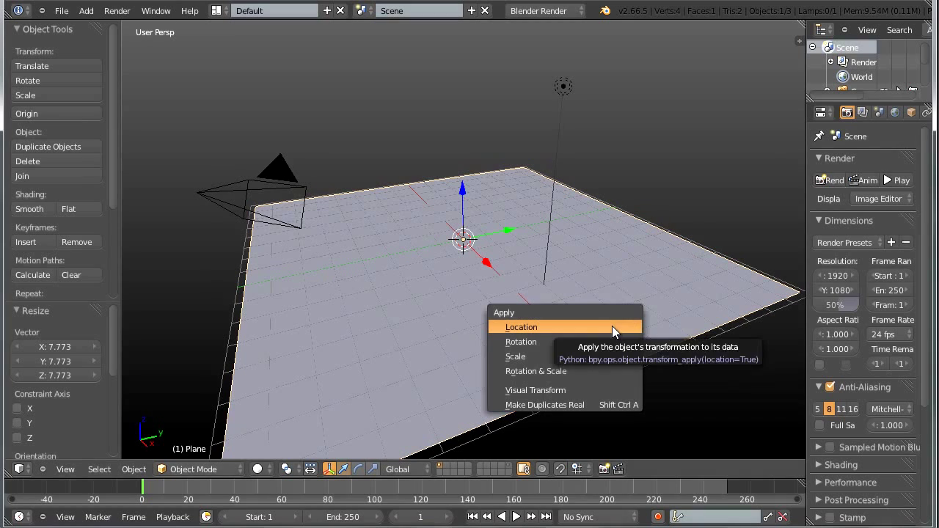
{"action": "left_click", "coordinate": [599, 356]}
Subdivide the plane in Edit Mode with 10 cuts.
{"action": "key", "text": "Tab"}
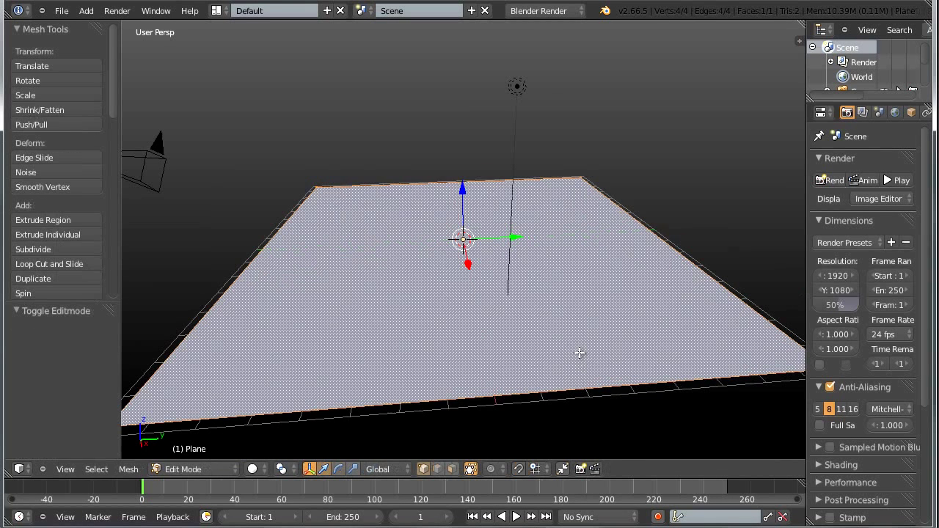
{"action": "scroll", "coordinate": [537, 298], "scroll_direction": "up", "scroll_amount": 1}
{"action": "scroll", "coordinate": [524, 270], "scroll_direction": "down", "scroll_amount": 2}
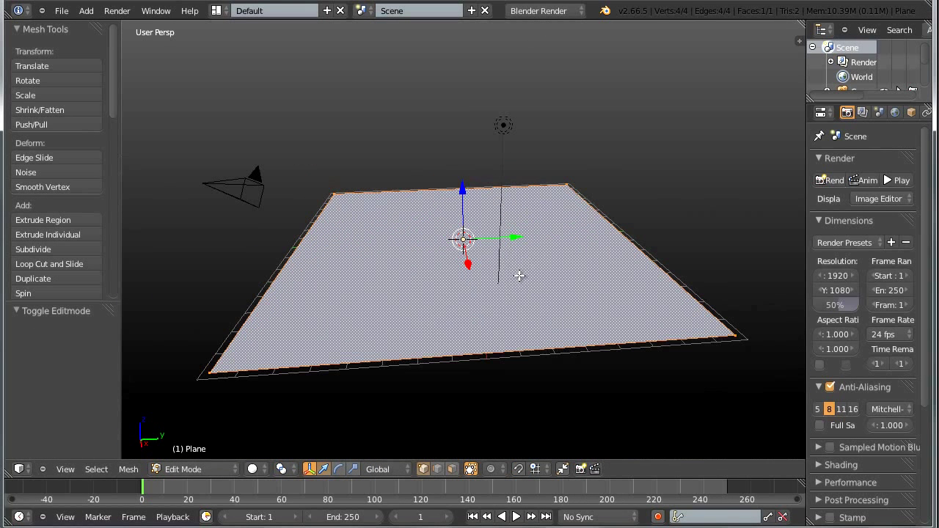
{"action": "key", "text": "w"}
{"action": "left_click", "coordinate": [509, 209]}
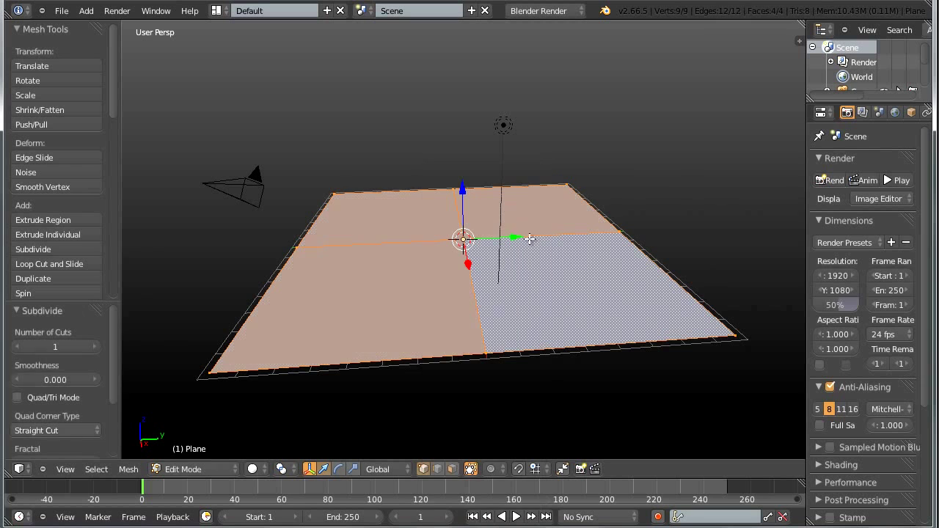
{"action": "left_click_drag", "start_coordinate": [49, 348], "coordinate": [116, 345]}
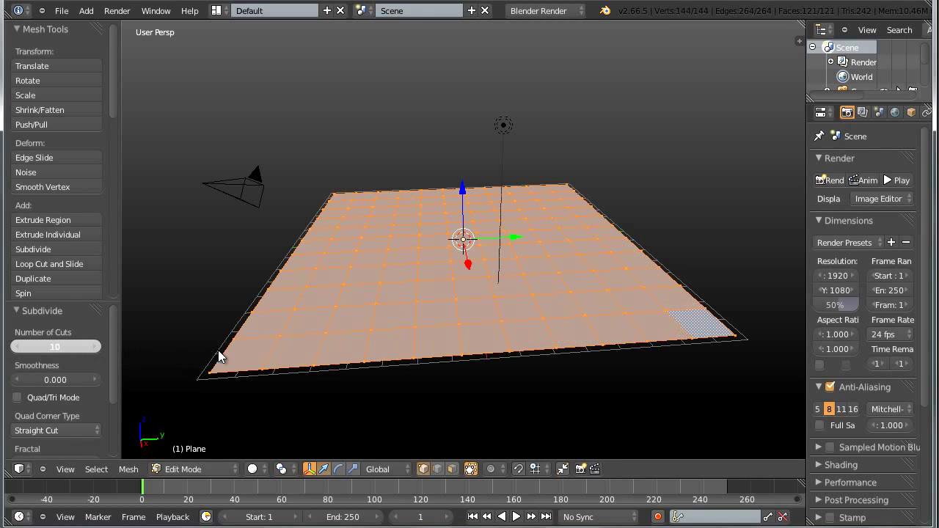
Hook all of the plane's vertices to a new object and return to Object Mode.
{"action": "middle_click_drag", "start_coordinate": [508, 316], "coordinate": [503, 319]}
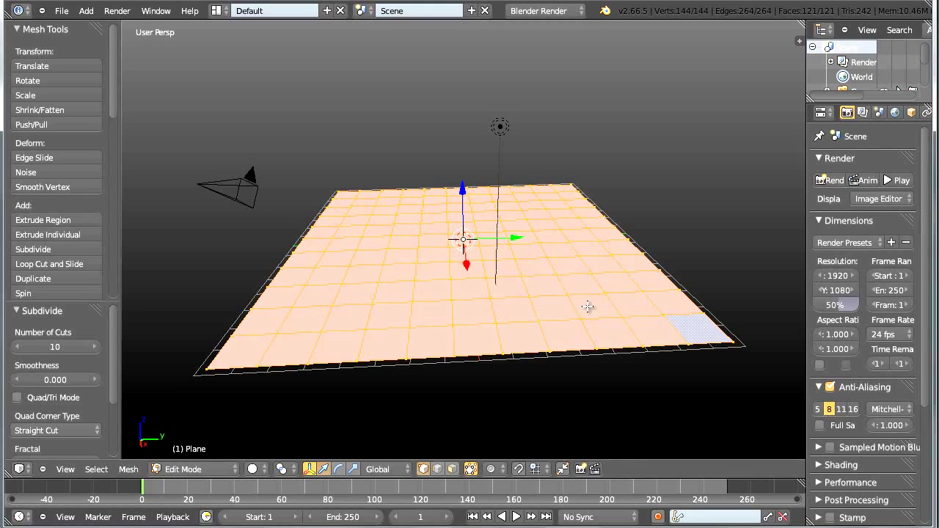
{"action": "key", "text": "ctrl+h"}
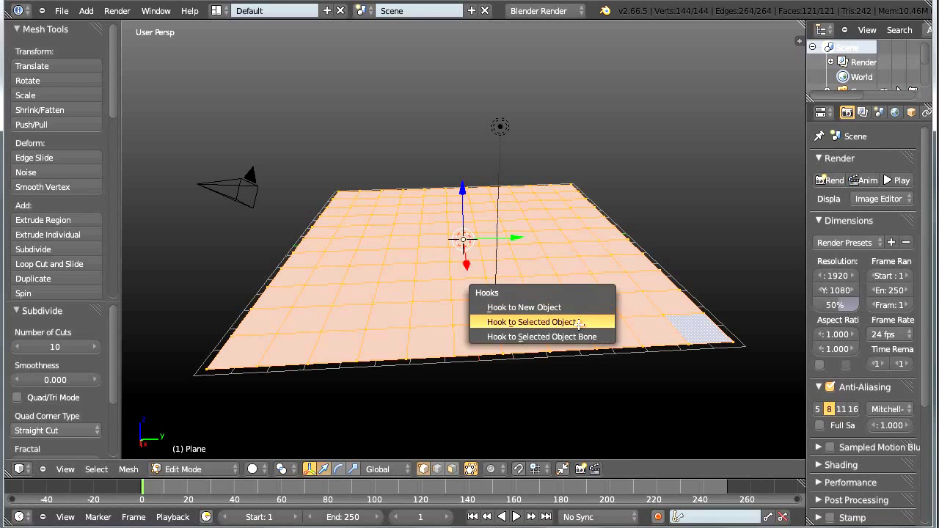
{"action": "left_click", "coordinate": [579, 309]}
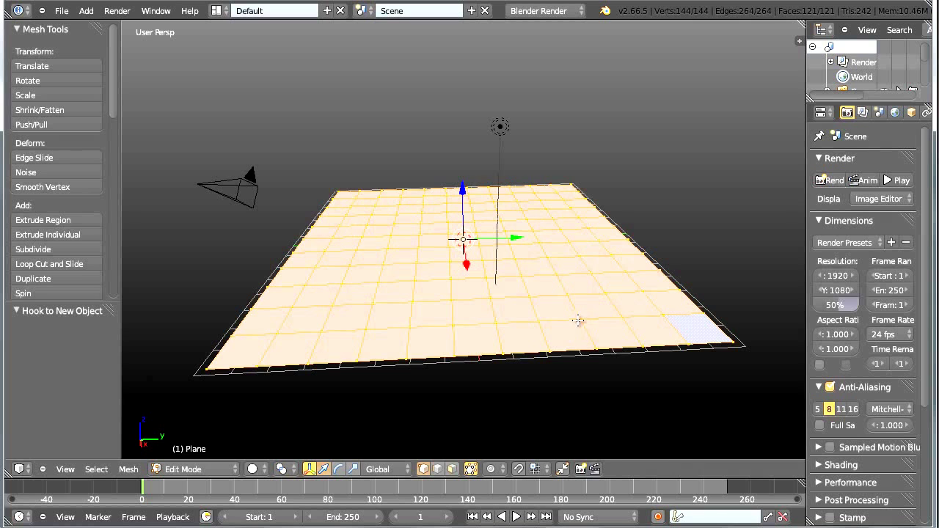
{"action": "key", "text": "Tab"}
{"action": "type", "text": "s10"}
{"action": "key", "text": "Return"}
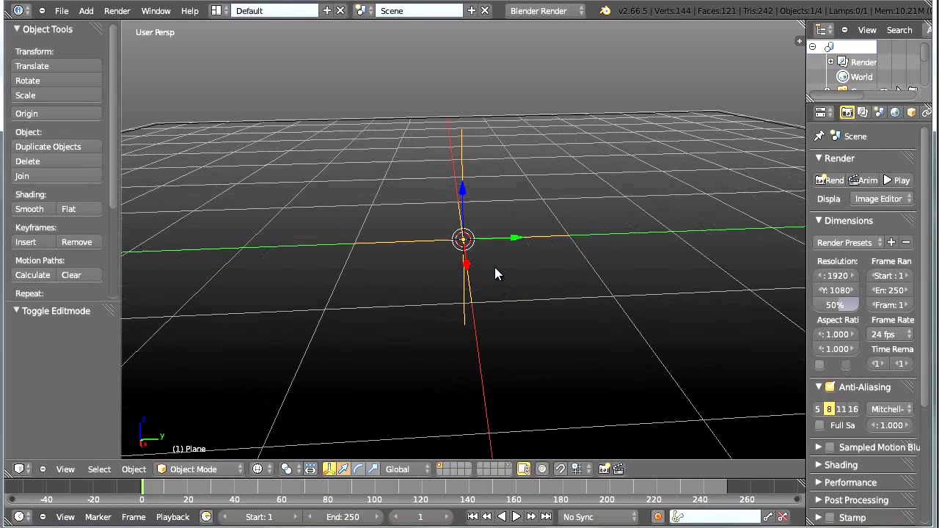
Widen the properties area and set the Falloff of the plane's Hook modifier to 8.
{"action": "middle_click_drag", "start_coordinate": [462, 179], "coordinate": [527, 300]}
{"action": "middle_click_drag", "start_coordinate": [653, 267], "coordinate": [587, 308]}
{"action": "scroll", "coordinate": [890, 111], "scroll_direction": "down", "scroll_amount": 4}
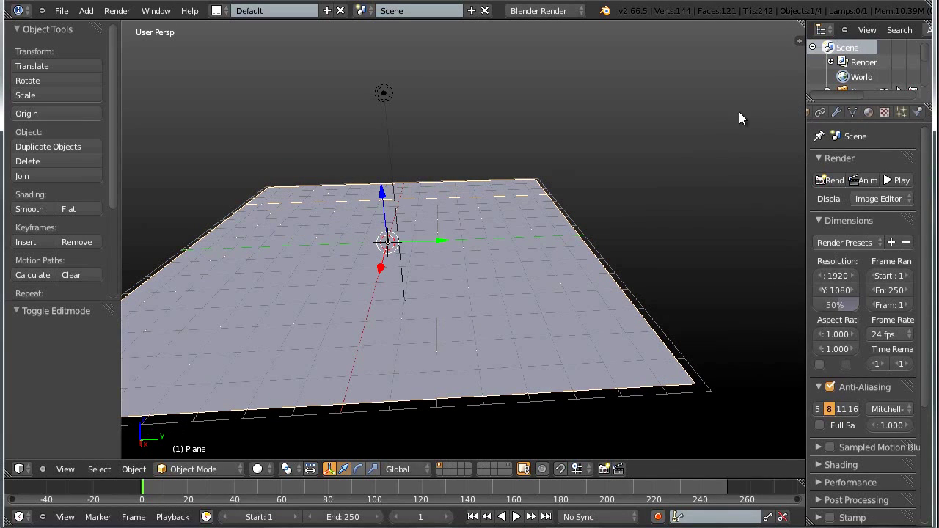
{"action": "left_click", "coordinate": [837, 111]}
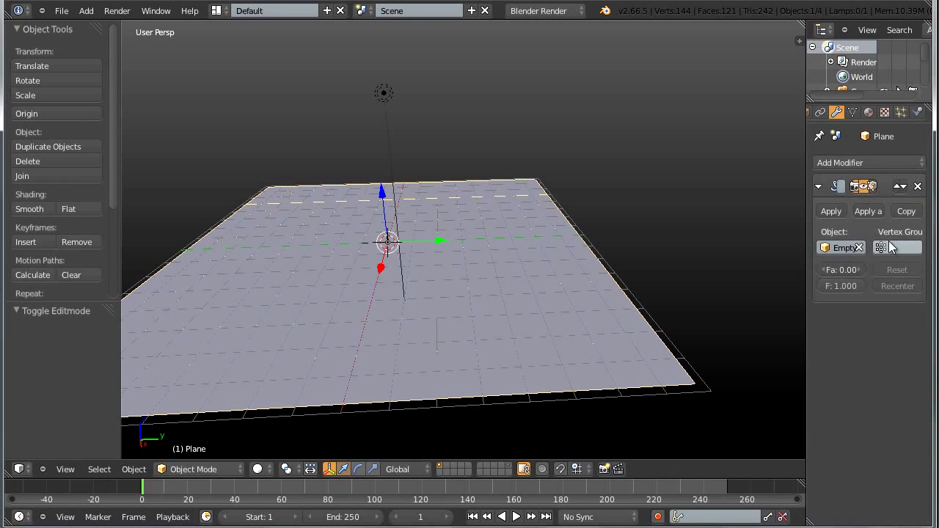
{"action": "left_click", "coordinate": [800, 267]}
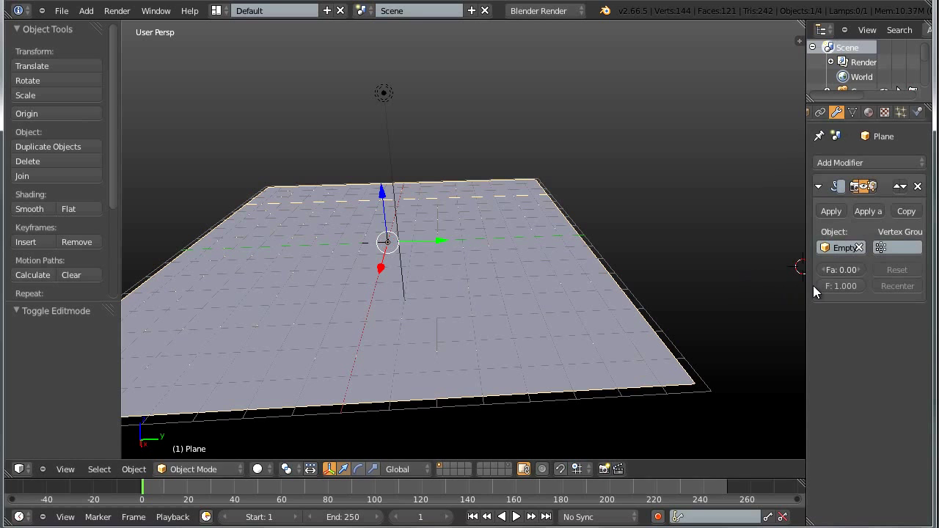
{"action": "left_click_drag", "start_coordinate": [805, 287], "coordinate": [695, 282]}
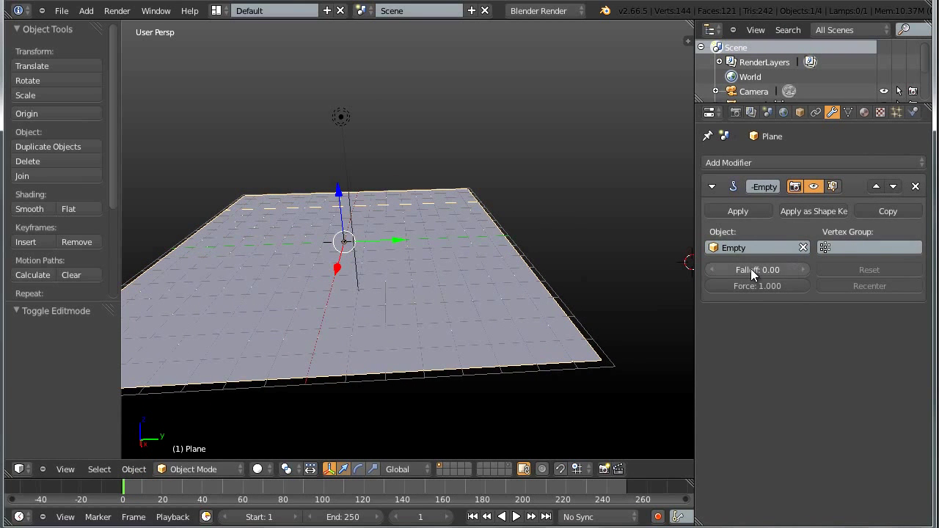
{"action": "left_click", "coordinate": [758, 270]}
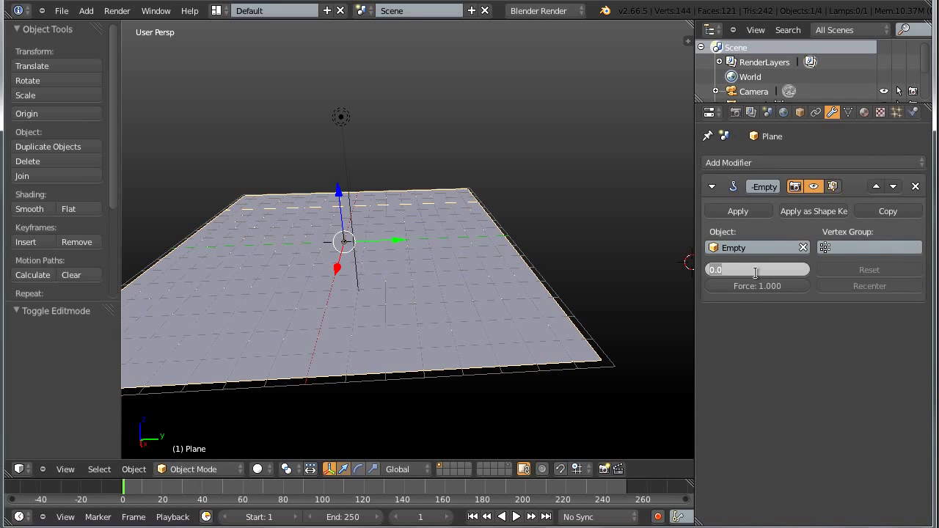
{"action": "type", "text": "8"}
{"action": "key", "text": "Return"}
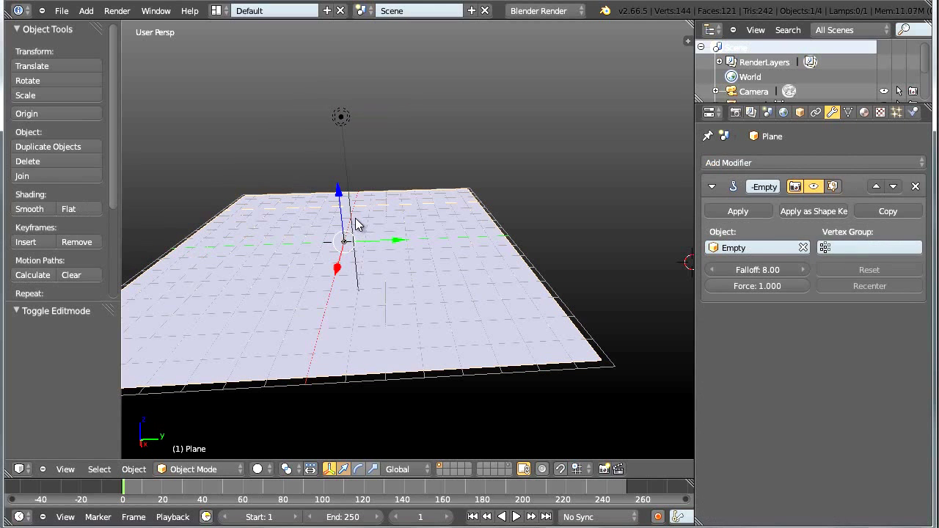
Try moving the hook's empty down along the Z axis to test how the plane deforms.
{"action": "right_click", "coordinate": [353, 226]}
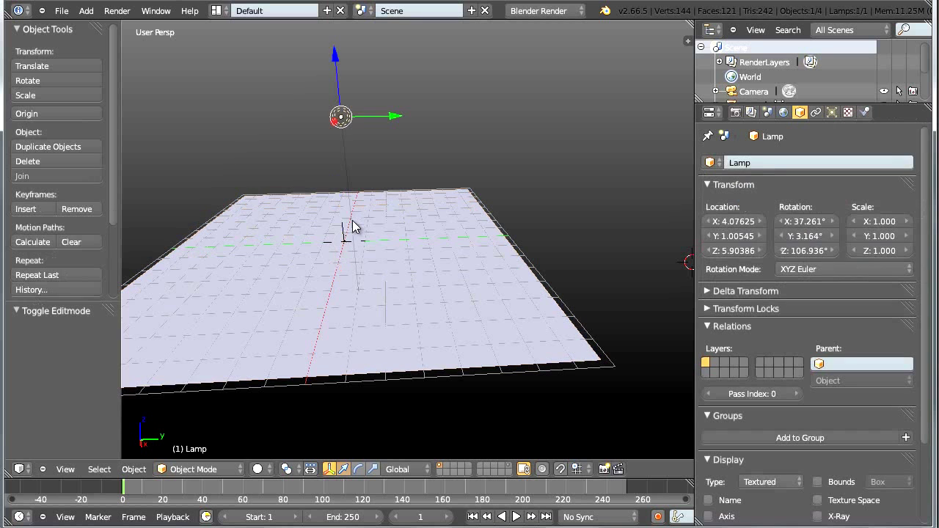
{"action": "right_click", "coordinate": [343, 240]}
{"action": "key", "text": "g"}
{"action": "key", "text": "z"}
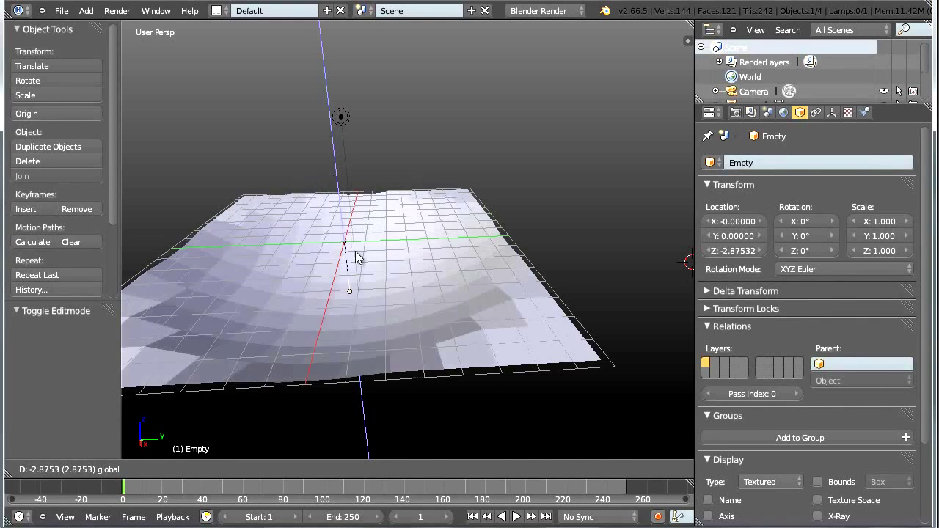
{"action": "right_click", "coordinate": [356, 253]}
Add a UV sphere and snap it to the 3D cursor at the scene centre.
{"action": "middle_click_drag", "start_coordinate": [446, 316], "coordinate": [452, 284]}
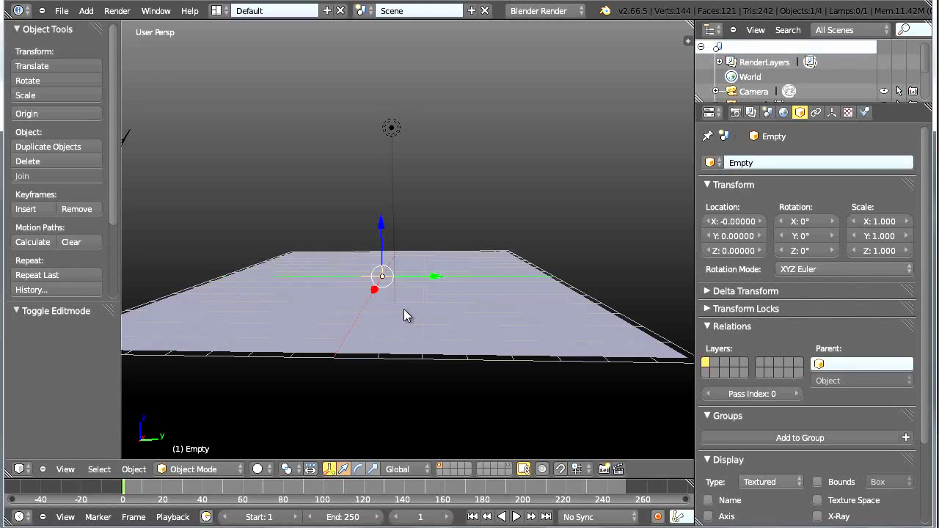
{"action": "key", "text": "shift+a"}
{"action": "mouse_move", "coordinate": [448, 171]}
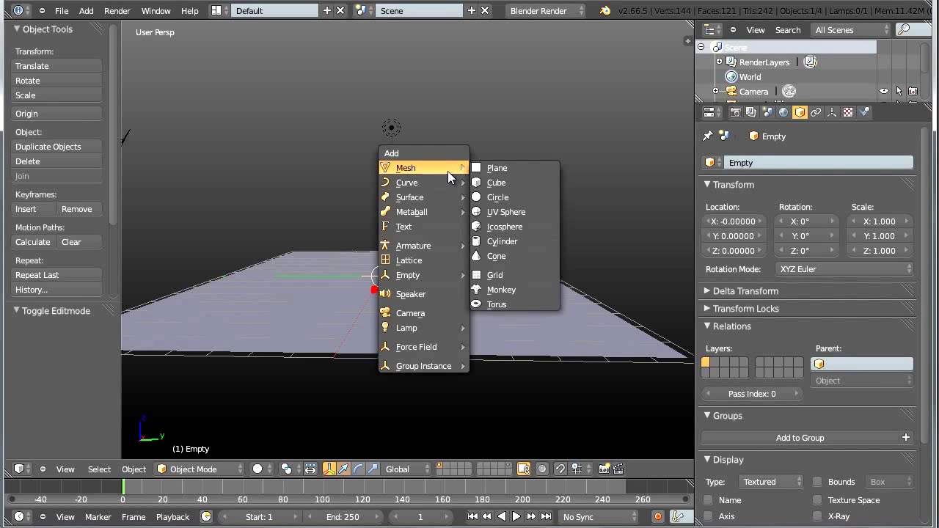
{"action": "left_click", "coordinate": [525, 211]}
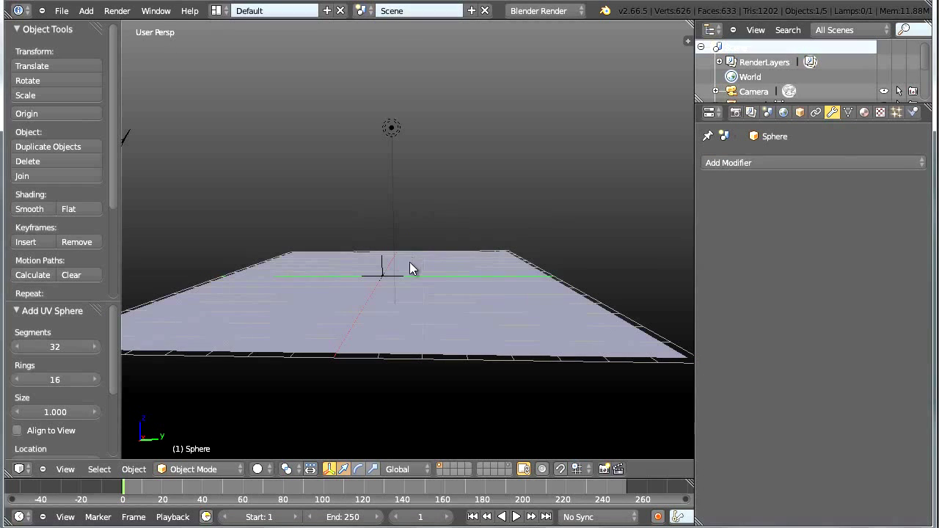
{"action": "mouse_move", "coordinate": [409, 282]}
{"action": "middle_mouse_down"}
{"action": "mouse_move", "coordinate": [367, 282]}
{"action": "mouse_move", "coordinate": [409, 283]}
{"action": "middle_mouse_up"}
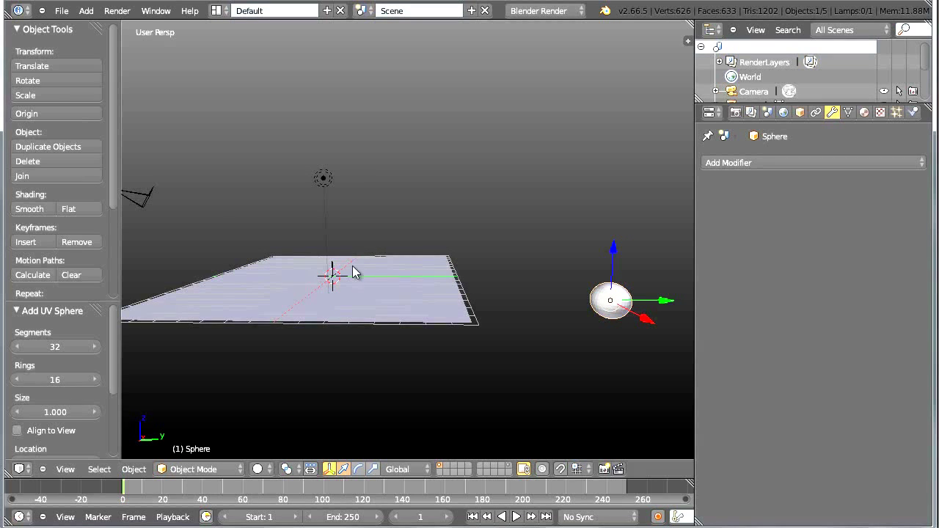
{"action": "key", "text": "shift+s"}
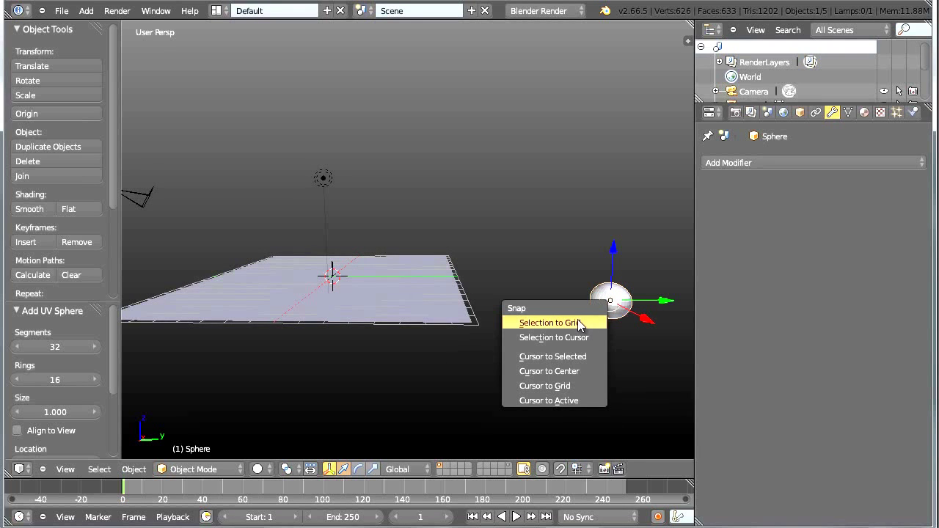
{"action": "left_click", "coordinate": [589, 334]}
Select the sphere's lowest vertex in Edit Mode and snap the 3D cursor to it.
{"action": "key", "text": "KP_3"}
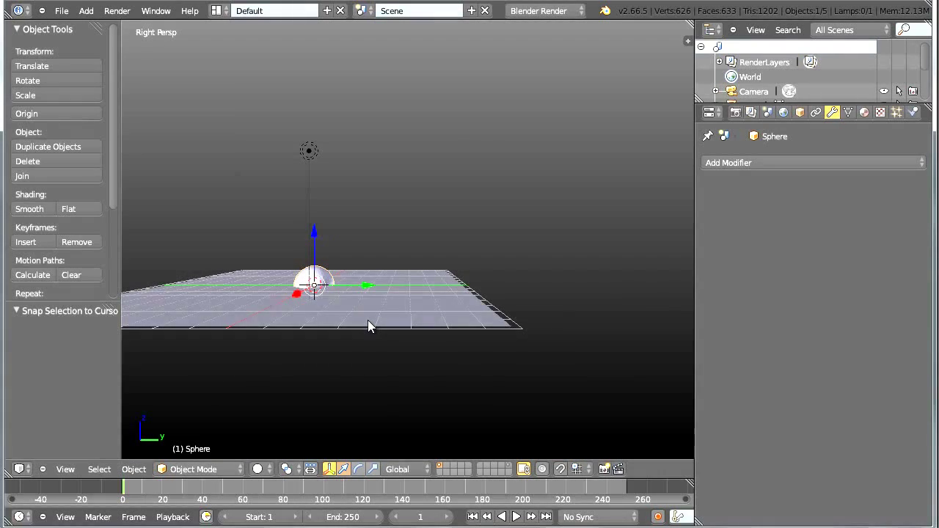
{"action": "key", "text": "KP_5"}
{"action": "scroll", "coordinate": [356, 320], "scroll_direction": "up", "scroll_amount": 2}
{"action": "middle_click_drag", "start_coordinate": [409, 297], "coordinate": [509, 242], "text": "shift"}
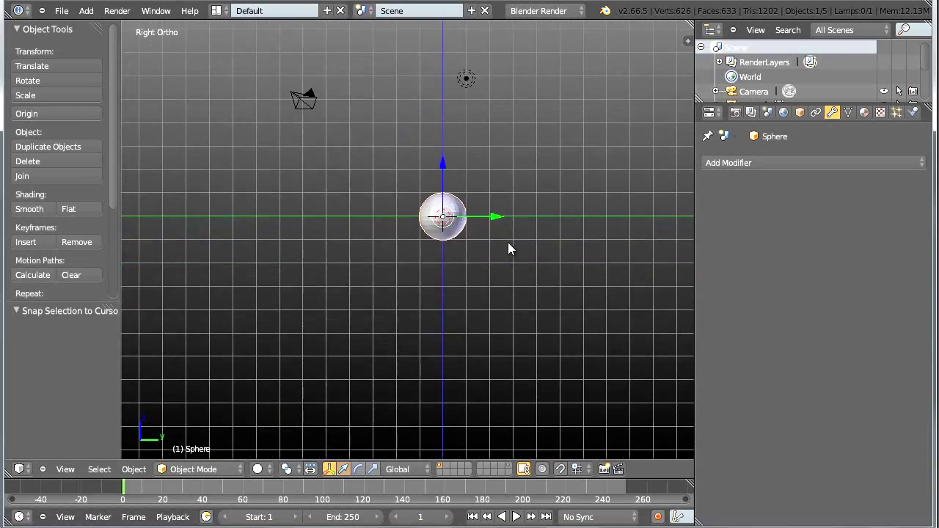
{"action": "scroll", "coordinate": [509, 241], "scroll_direction": "up", "scroll_amount": 4}
{"action": "middle_click_drag", "start_coordinate": [568, 254], "coordinate": [436, 333], "text": "shift"}
{"action": "scroll", "coordinate": [476, 346], "scroll_direction": "up", "scroll_amount": 3}
{"action": "key", "text": "Tab"}
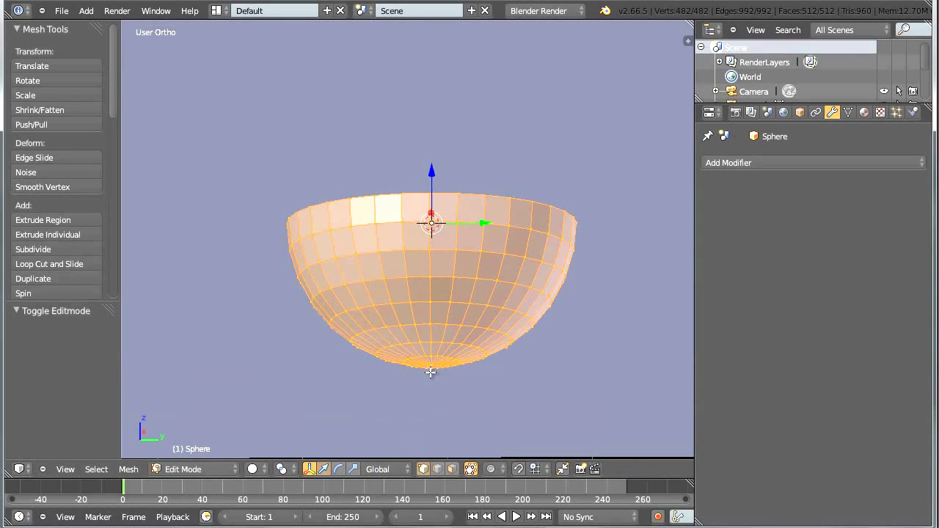
{"action": "right_click", "coordinate": [430, 364]}
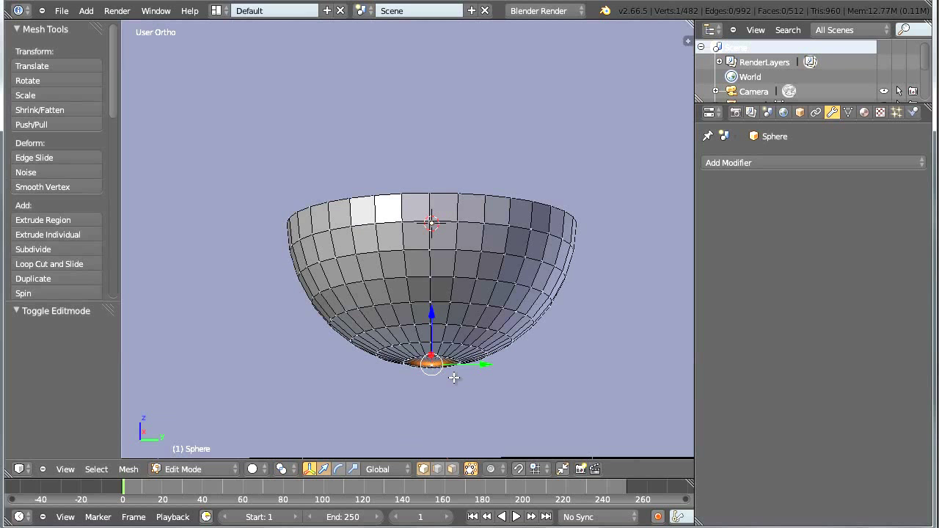
{"action": "key", "text": "shift+s"}
{"action": "left_click", "coordinate": [454, 395]}
Return to Object Mode and set the sphere's origin to the 3D cursor at its lowest point.
{"action": "key", "text": "Tab"}
{"action": "scroll", "coordinate": [468, 391], "scroll_direction": "down", "scroll_amount": 1}
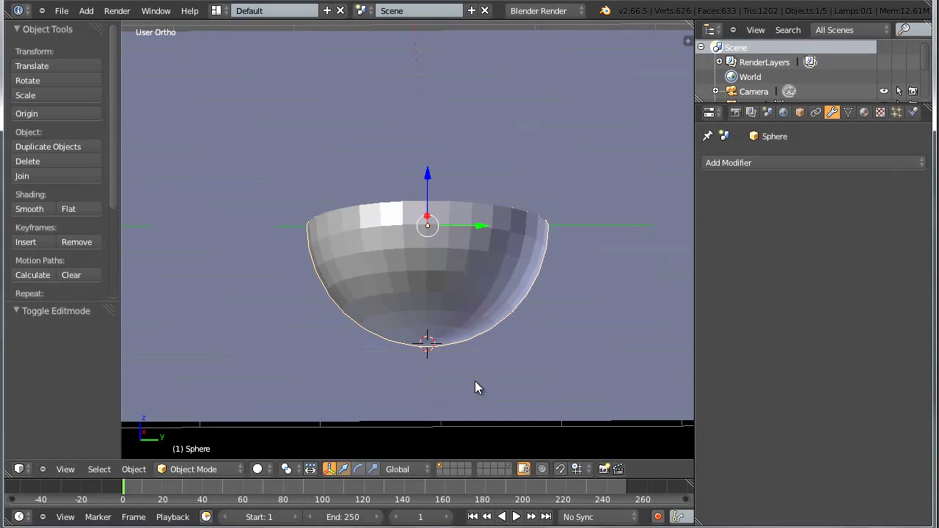
{"action": "key", "text": "shift+ctrl+alt+c"}
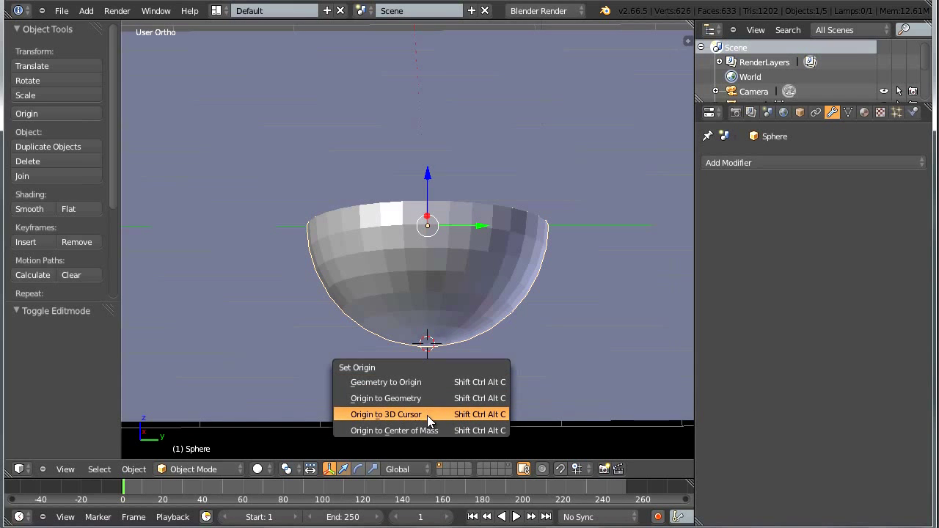
{"action": "left_click", "coordinate": [427, 414]}
{"action": "scroll", "coordinate": [462, 338], "scroll_direction": "down", "scroll_amount": 2}
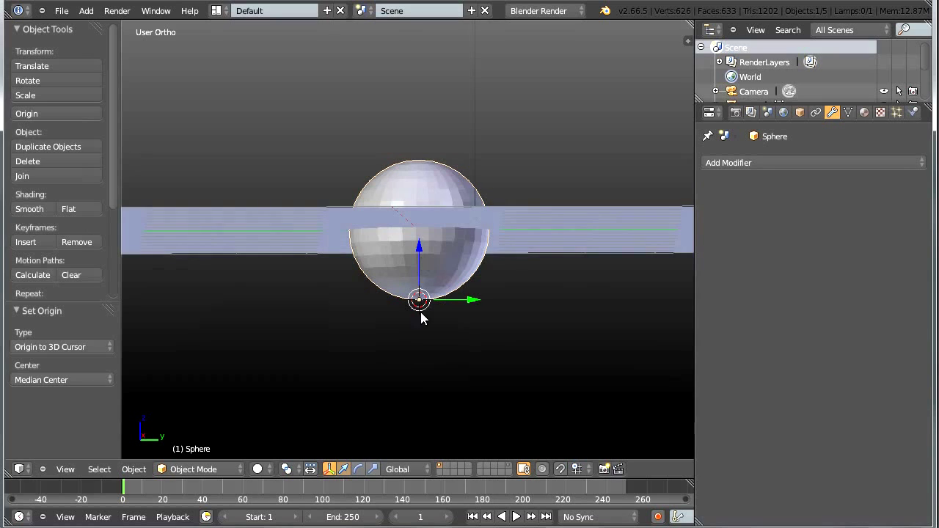
{"action": "scroll", "coordinate": [422, 317], "scroll_direction": "up", "scroll_amount": 3}
{"action": "scroll", "coordinate": [431, 352], "scroll_direction": "up", "scroll_amount": 3}
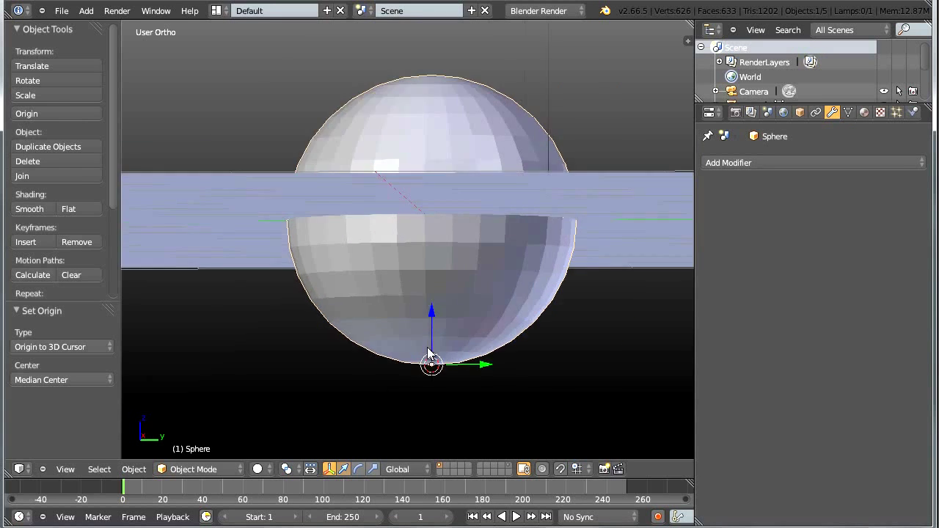
{"action": "scroll", "coordinate": [444, 424], "scroll_direction": "down", "scroll_amount": 3}
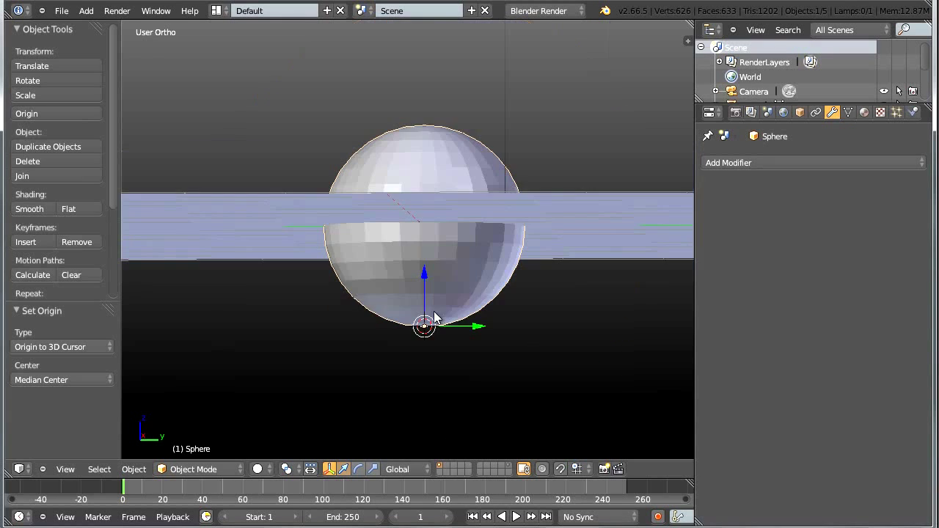
Move the sphere up 1 unit along Z so its base rests on the plane, and check its location values.
{"action": "scroll", "coordinate": [442, 311], "scroll_direction": "up", "scroll_amount": 2}
{"action": "key", "text": "KP_3"}
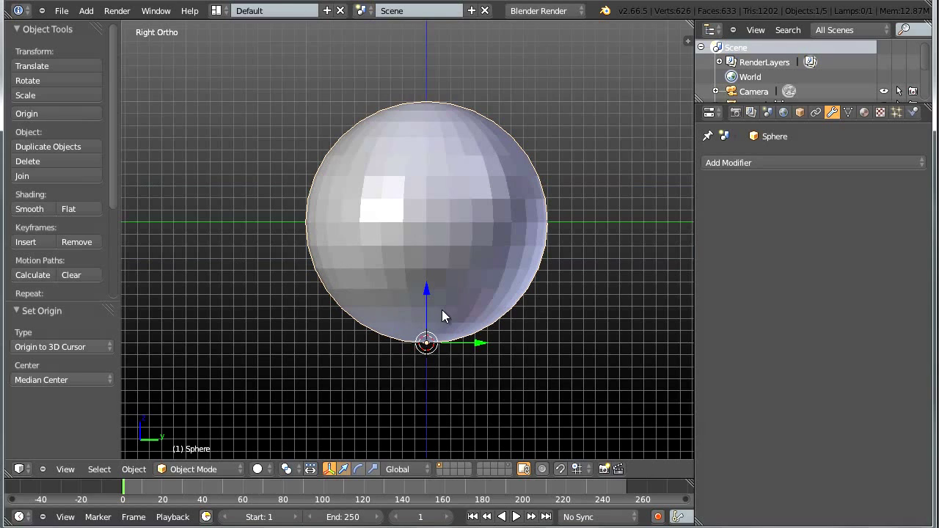
{"action": "left_click_drag", "start_coordinate": [431, 303], "coordinate": [435, 184]}
{"action": "scroll", "coordinate": [540, 273], "scroll_direction": "down", "scroll_amount": 4}
{"action": "middle_click_drag", "start_coordinate": [541, 273], "coordinate": [527, 288]}
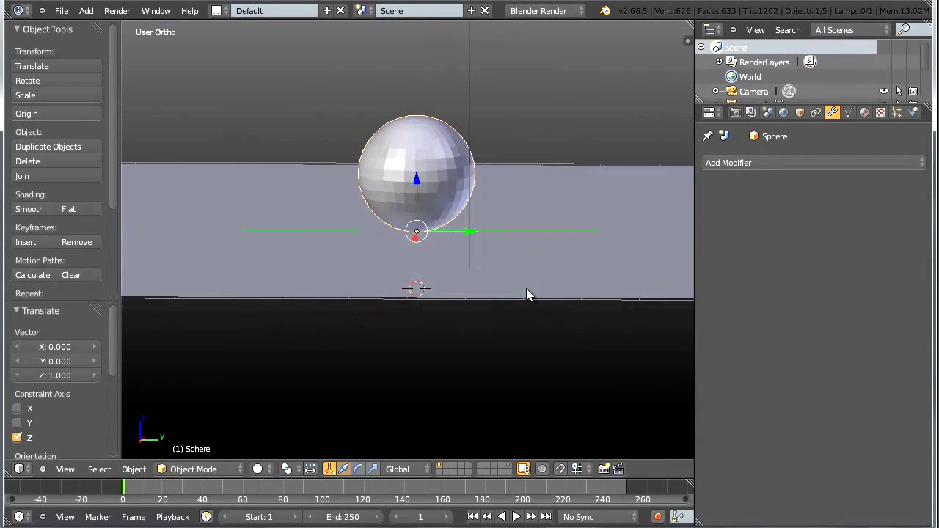
{"action": "key", "text": "n"}
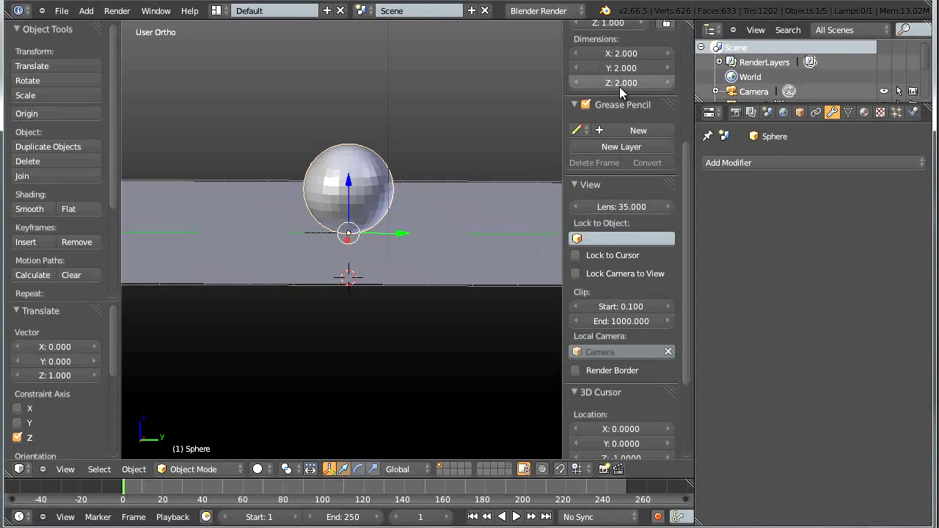
{"action": "scroll", "coordinate": [616, 89], "scroll_direction": "up", "scroll_amount": 6}
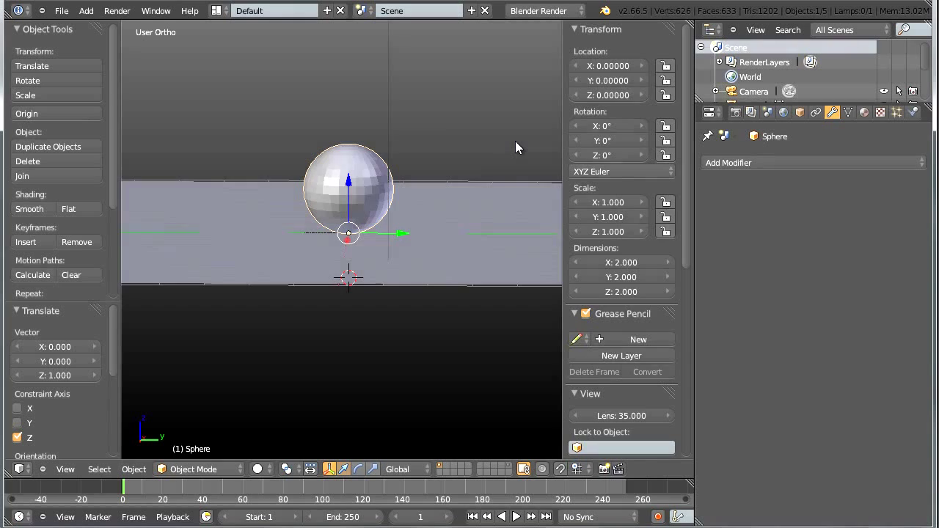
{"action": "key", "text": "n"}
Select the hook's empty and add a Copy Location constraint to it.
{"action": "scroll", "coordinate": [515, 147], "scroll_direction": "down", "scroll_amount": 2}
{"action": "mouse_move", "coordinate": [516, 230]}
{"action": "middle_mouse_down"}
{"action": "mouse_move", "coordinate": [511, 212]}
{"action": "mouse_move", "coordinate": [518, 227]}
{"action": "middle_mouse_up"}
{"action": "scroll", "coordinate": [518, 221], "scroll_direction": "up", "scroll_amount": 6}
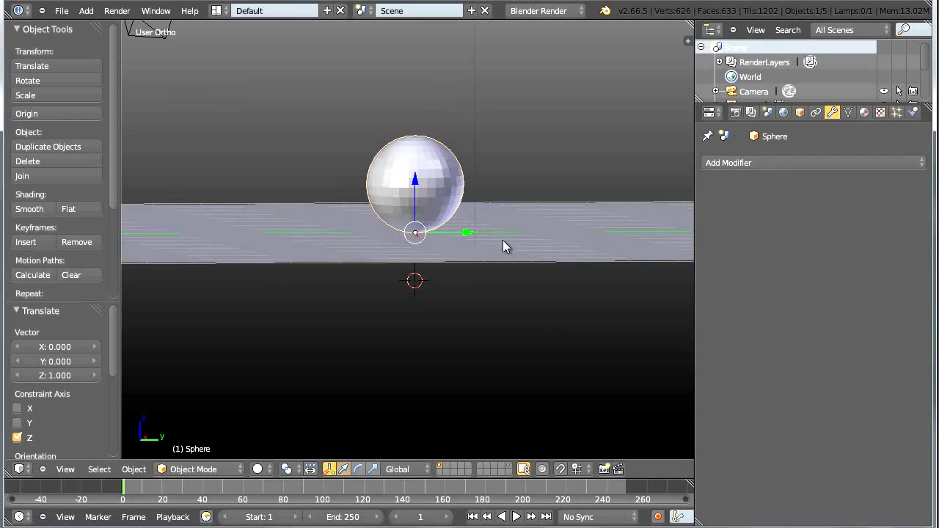
{"action": "right_click", "coordinate": [502, 221]}
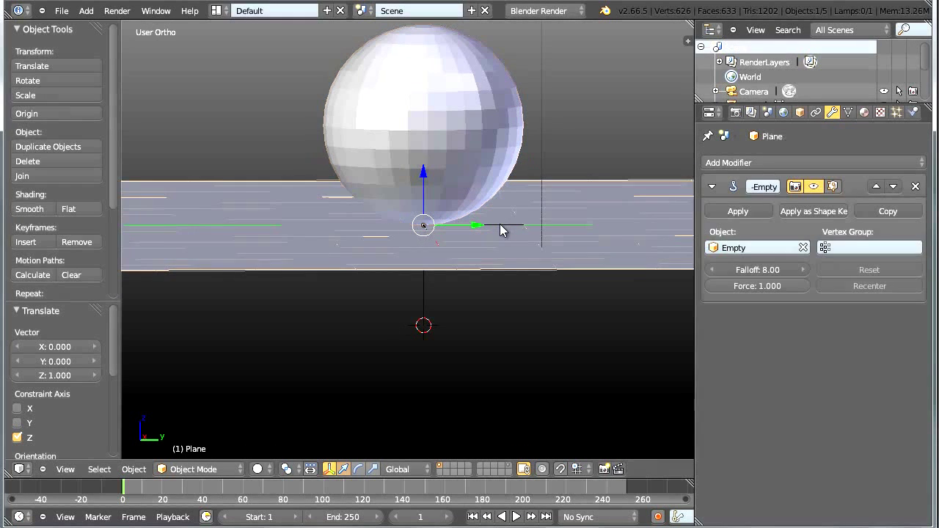
{"action": "right_click", "coordinate": [477, 262]}
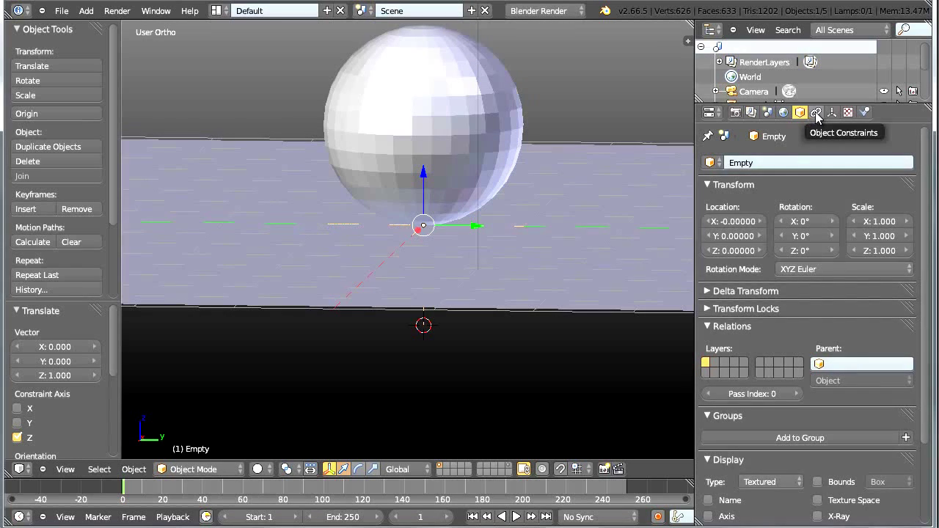
{"action": "left_click", "coordinate": [816, 112]}
{"action": "left_click", "coordinate": [818, 162]}
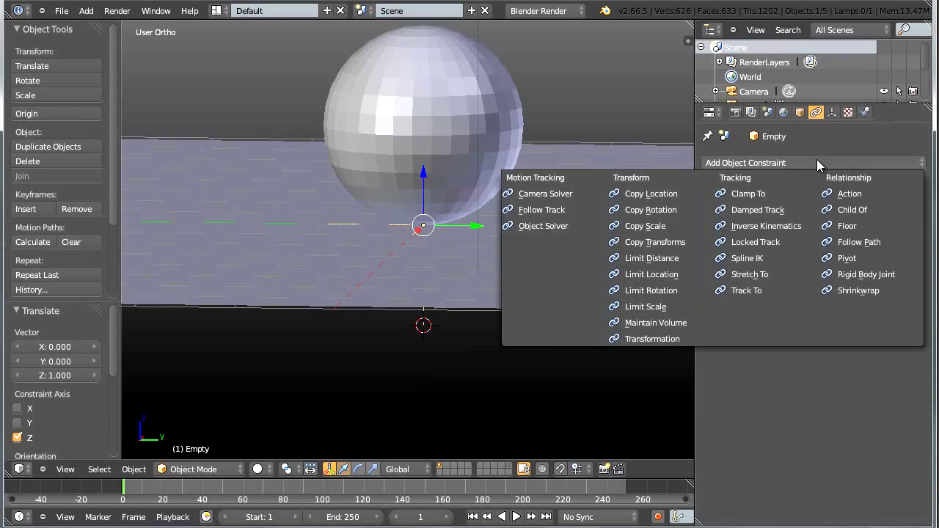
{"action": "left_click", "coordinate": [688, 193]}
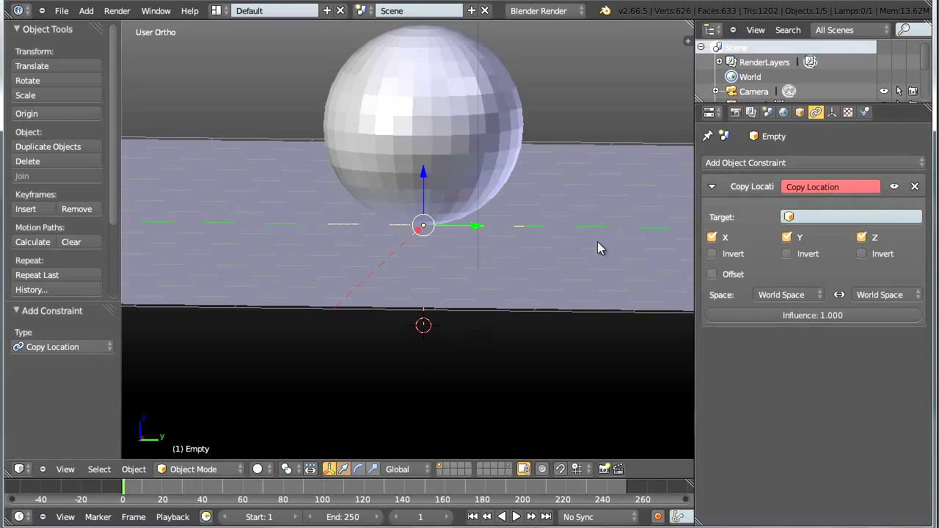
Target the Copy Location constraint at the Sphere and limit it to the Z axis by disabling X and Y.
{"action": "left_click", "coordinate": [820, 217]}
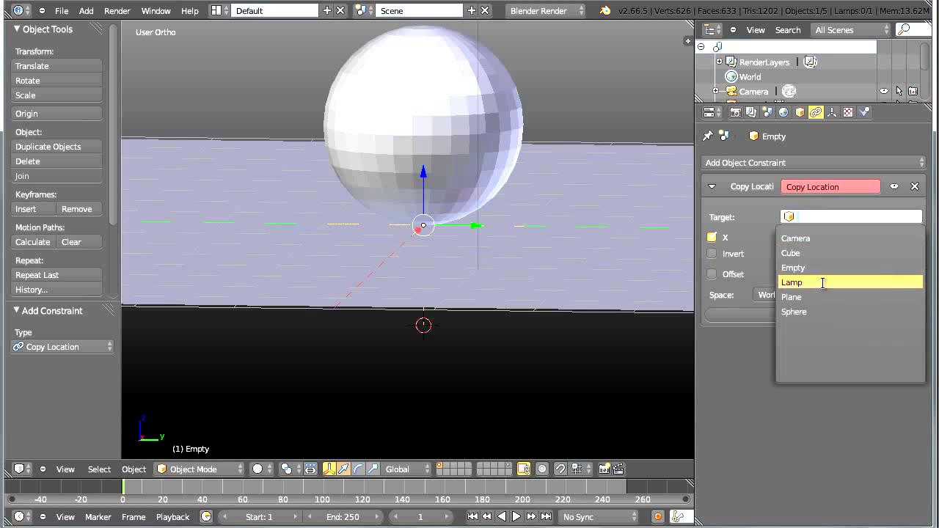
{"action": "left_click", "coordinate": [831, 311]}
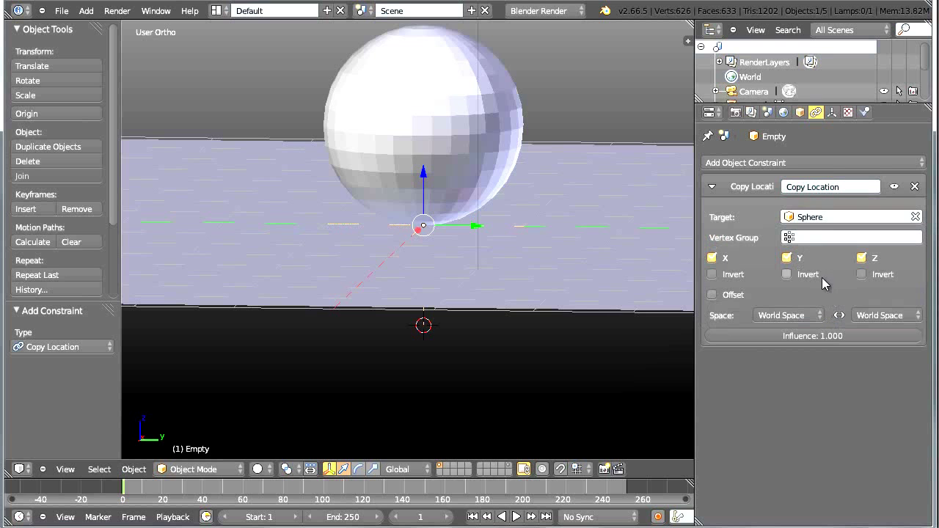
{"action": "left_click", "coordinate": [714, 259]}
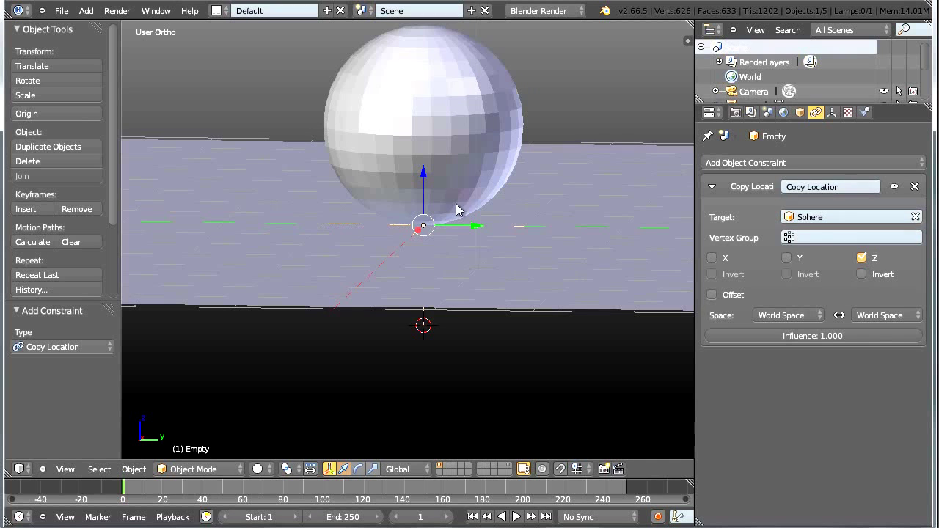
Try moving the sphere down along the Z axis to test how the plane follows it.
{"action": "right_click", "coordinate": [467, 179]}
{"action": "scroll", "coordinate": [466, 180], "scroll_direction": "down", "scroll_amount": 3}
{"action": "key", "text": "g"}
{"action": "key", "text": "z"}
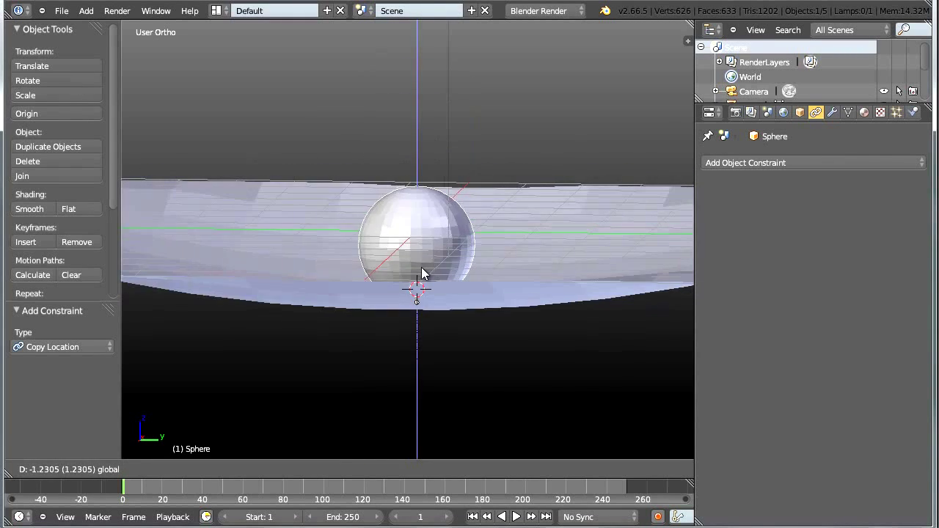
{"action": "scroll", "coordinate": [428, 200], "scroll_direction": "down", "scroll_amount": 3}
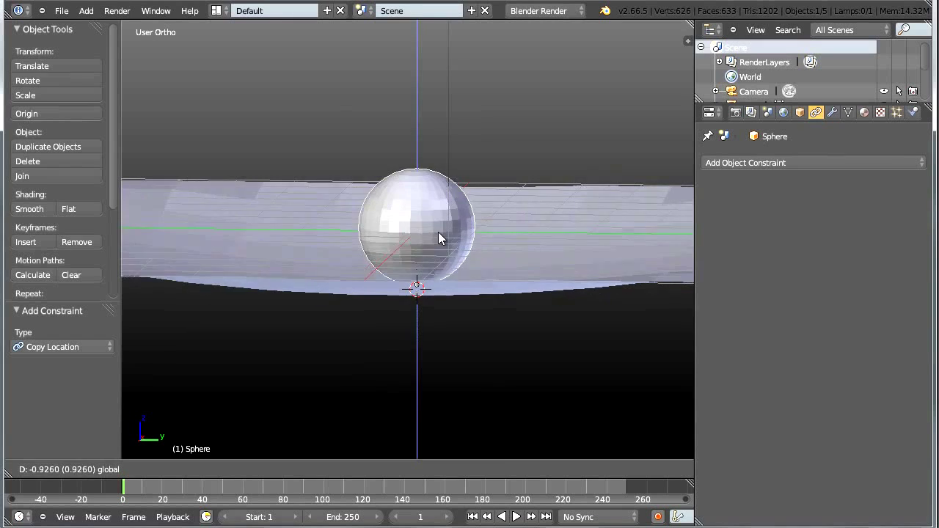
{"action": "left_click", "coordinate": [438, 232]}
Select the hook's empty again and try out the influence of its Copy Location constraint.
{"action": "middle_click_drag", "start_coordinate": [435, 272], "coordinate": [451, 237]}
{"action": "scroll", "coordinate": [469, 259], "scroll_direction": "up", "scroll_amount": 2}
{"action": "right_click", "coordinate": [418, 214]}
{"action": "right_click", "coordinate": [419, 210]}
{"action": "right_click", "coordinate": [423, 212]}
{"action": "scroll", "coordinate": [465, 220], "scroll_direction": "up", "scroll_amount": 4}
{"action": "scroll", "coordinate": [451, 191], "scroll_direction": "down", "scroll_amount": 2}
{"action": "scroll", "coordinate": [495, 213], "scroll_direction": "down", "scroll_amount": 2}
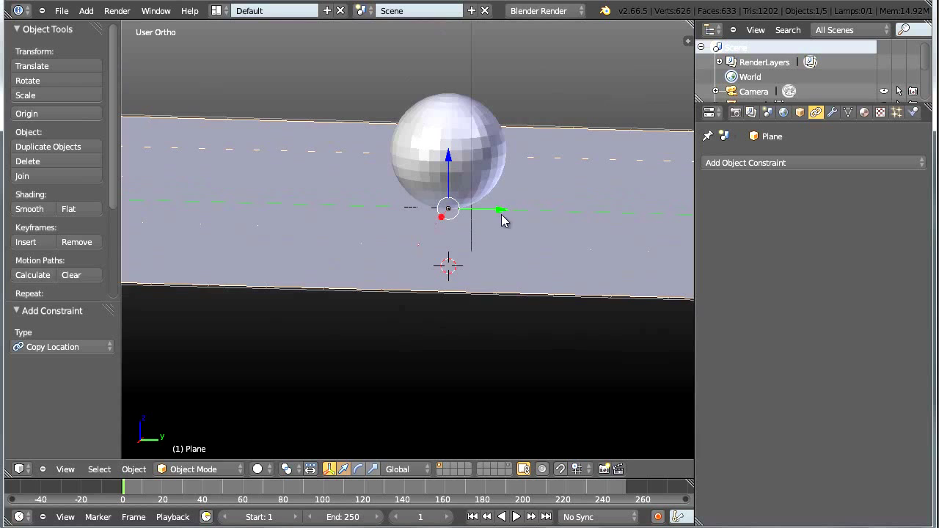
{"action": "right_click", "coordinate": [493, 211]}
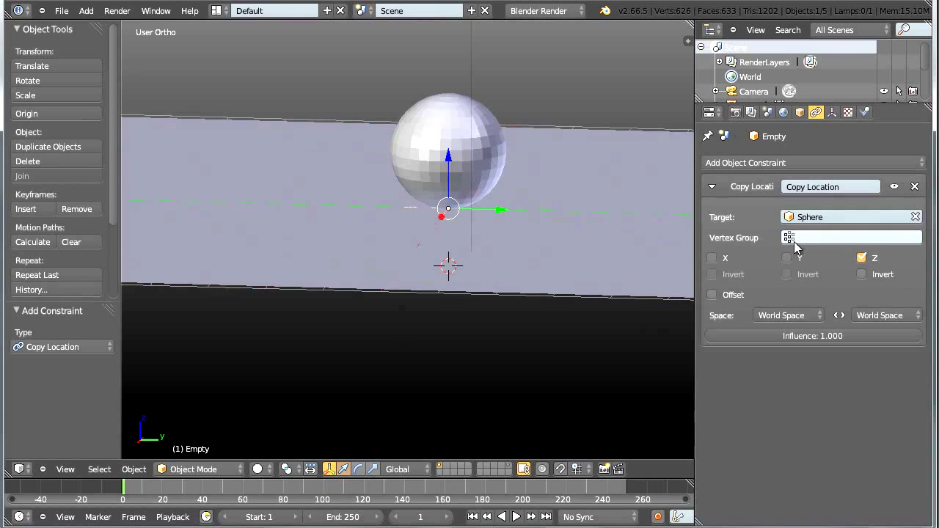
{"action": "left_click_drag", "start_coordinate": [847, 335], "coordinate": [903, 341]}
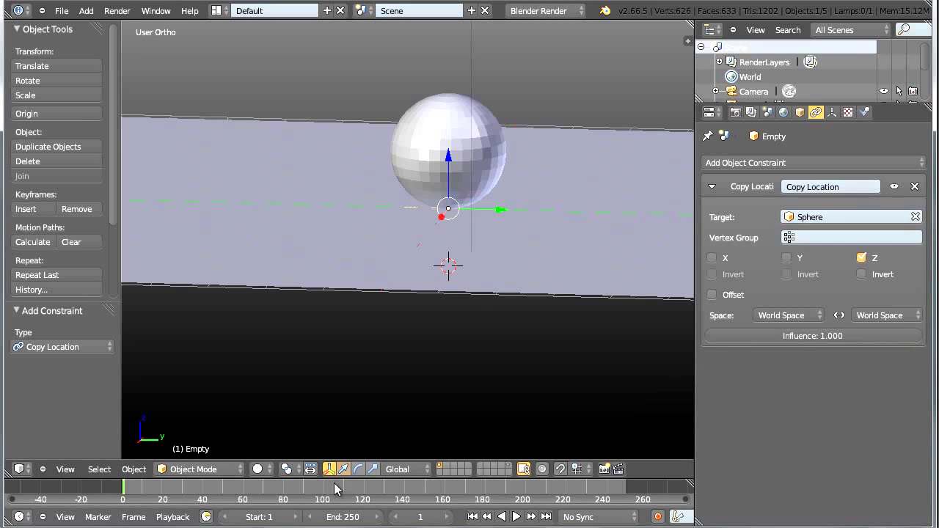
Enlarge the timeline area and set the animation's end frame to 140.
{"action": "left_click_drag", "start_coordinate": [342, 481], "coordinate": [342, 459]}
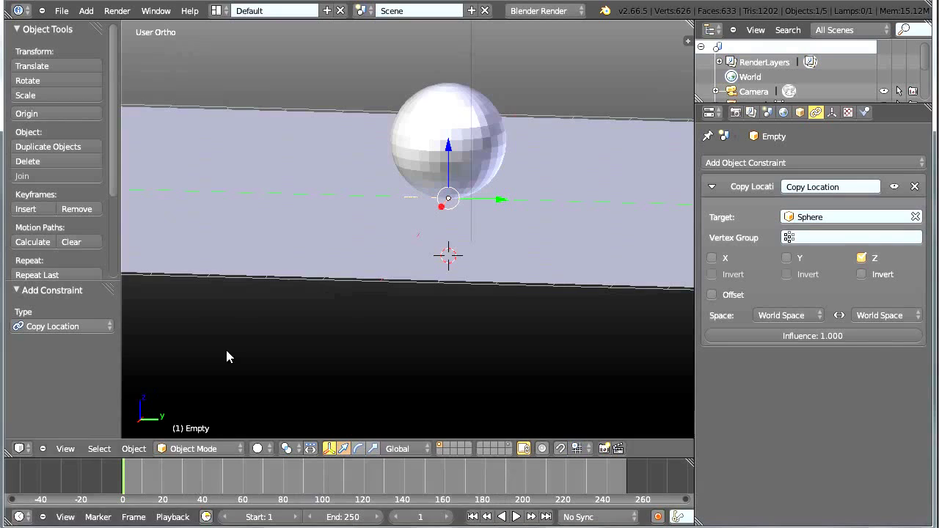
{"action": "left_click", "coordinate": [344, 516]}
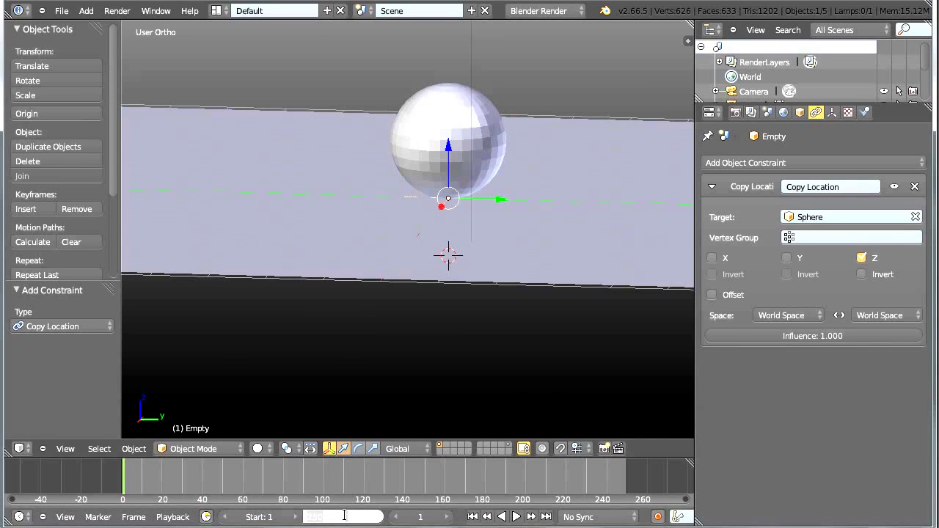
{"action": "type", "text": "140"}
{"action": "key", "text": "Return"}
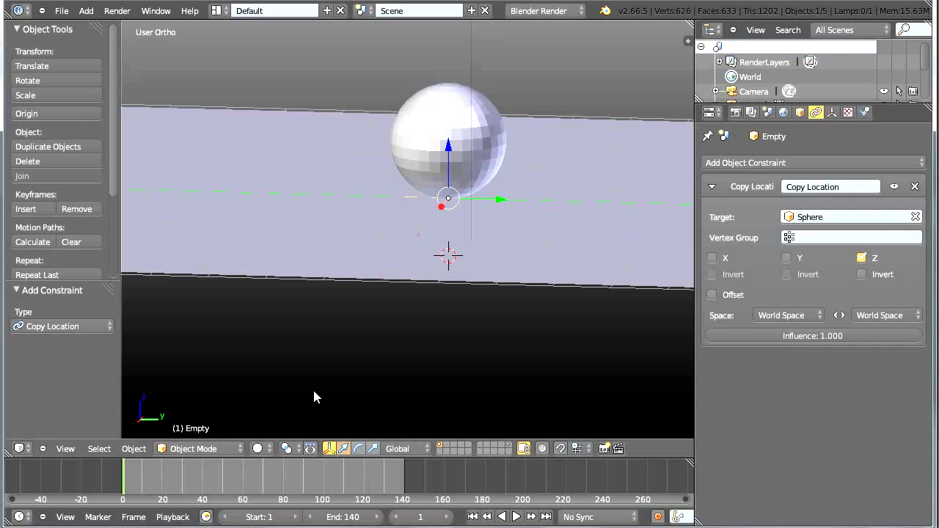
Set the Copy Location constraint's influence to 0 and keyframe it at frame 1.
{"action": "scroll", "coordinate": [449, 270], "scroll_direction": "up", "scroll_amount": 3}
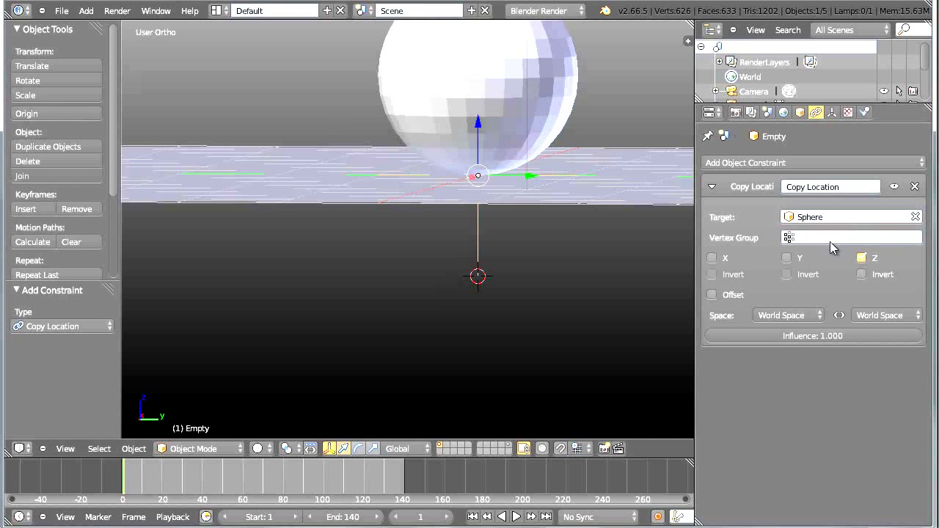
{"action": "left_click_drag", "start_coordinate": [910, 336], "coordinate": [641, 344]}
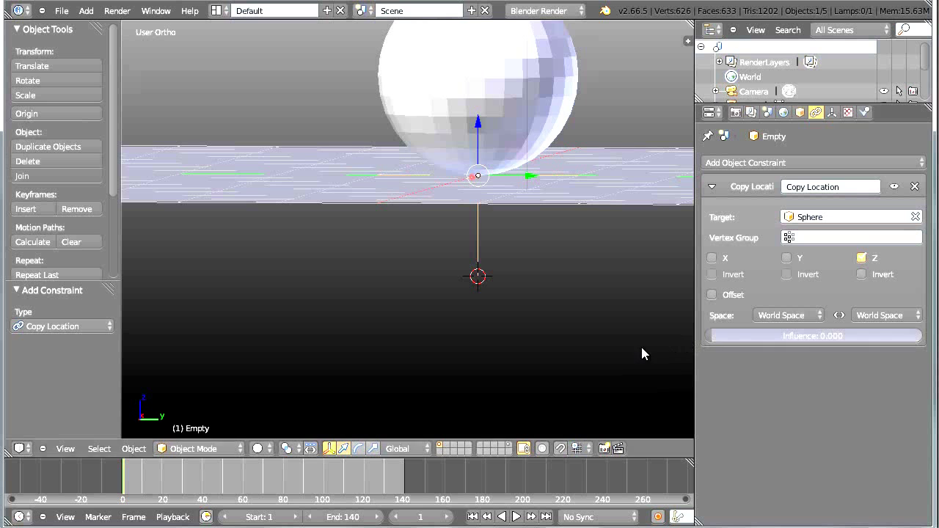
{"action": "right_click", "coordinate": [834, 338]}
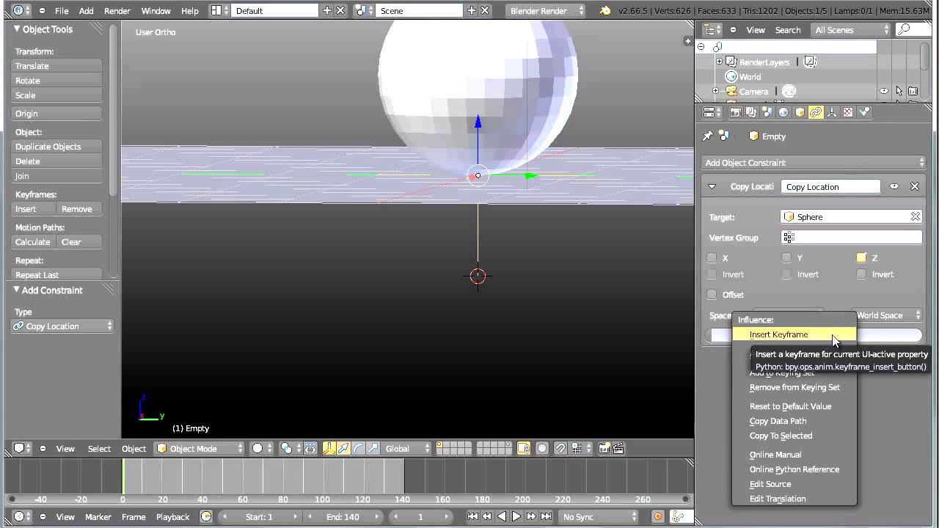
{"action": "left_click", "coordinate": [833, 336]}
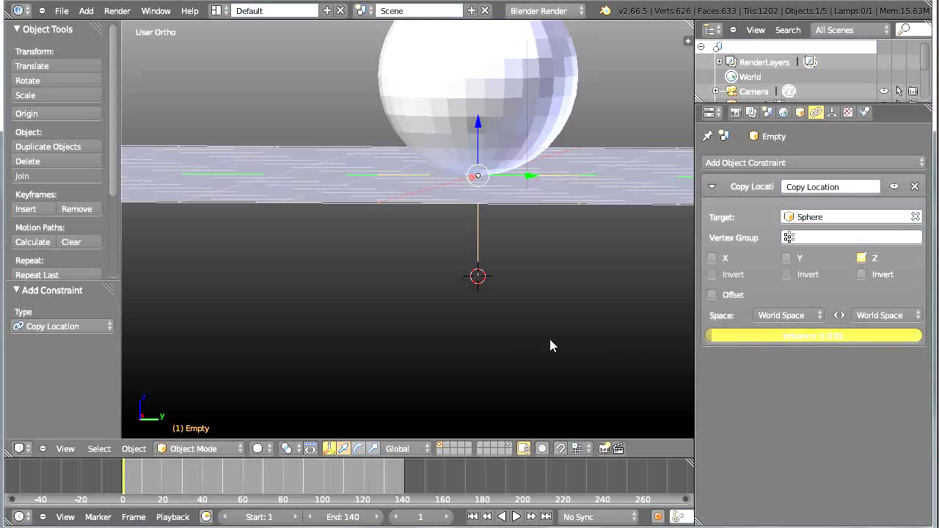
Select the sphere in the right orthographic view and set its Z location to 8.
{"action": "scroll", "coordinate": [522, 343], "scroll_direction": "down", "scroll_amount": 3}
{"action": "scroll", "coordinate": [536, 328], "scroll_direction": "up", "scroll_amount": 1}
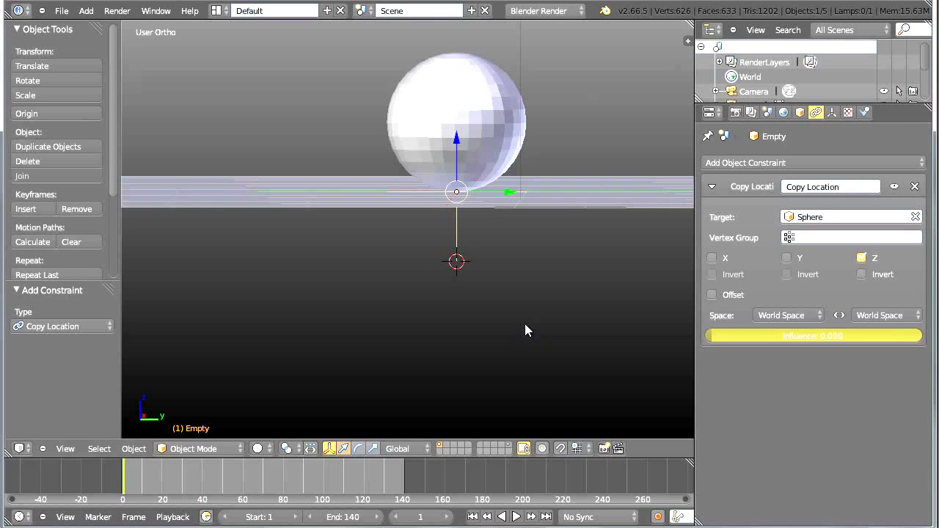
{"action": "key", "text": "KP_3"}
{"action": "middle_click_drag", "start_coordinate": [525, 331], "coordinate": [497, 433], "text": "shift"}
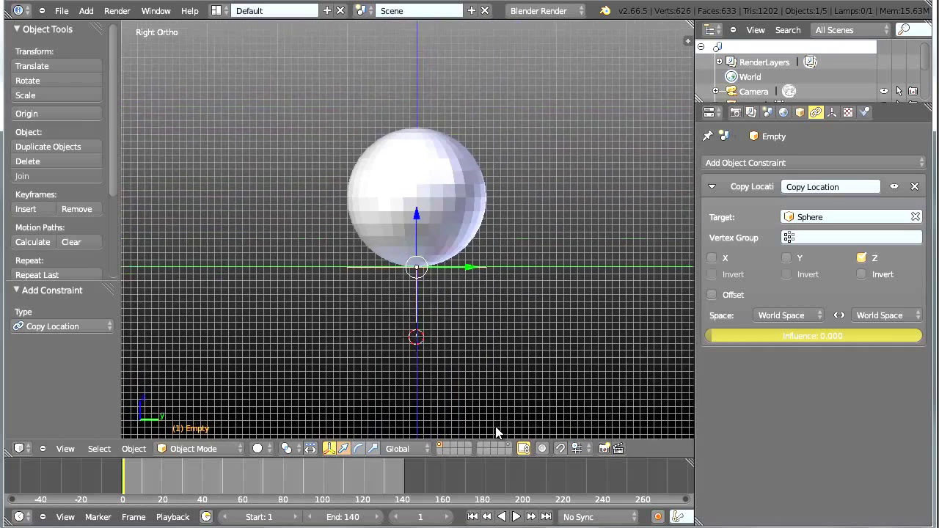
{"action": "scroll", "coordinate": [450, 265], "scroll_direction": "down", "scroll_amount": 4}
{"action": "right_click", "coordinate": [411, 210]}
{"action": "key", "text": "m"}
{"action": "key", "text": "n"}
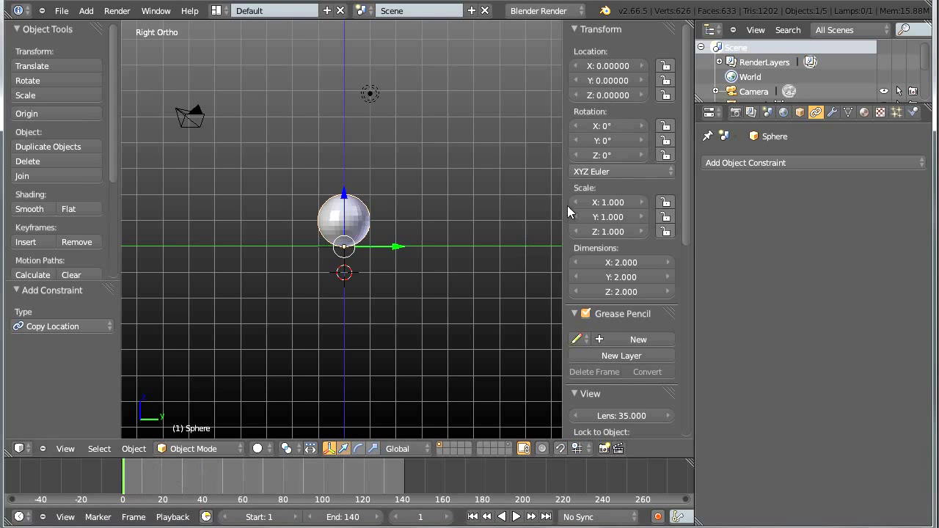
{"action": "left_click", "coordinate": [605, 96]}
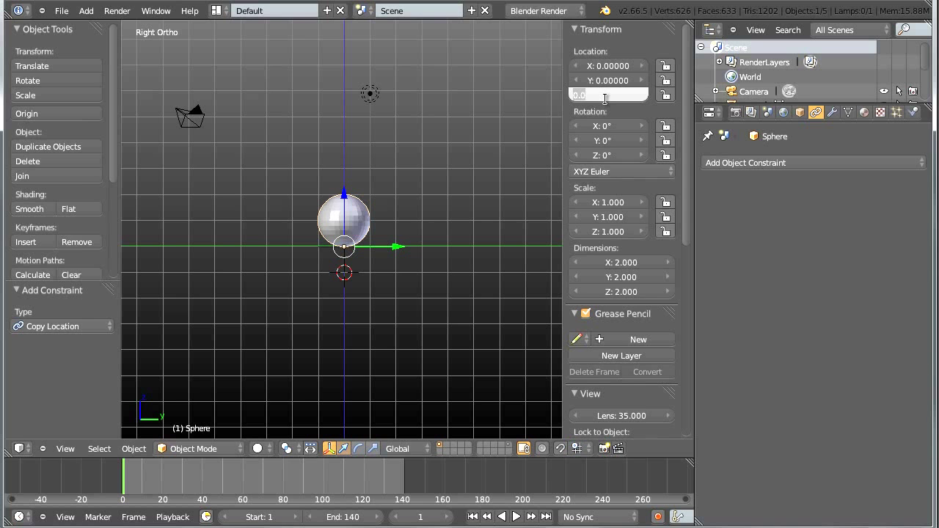
{"action": "key", "text": "BackSpace"}
{"action": "type", "text": "8"}
{"action": "key", "text": "Return"}
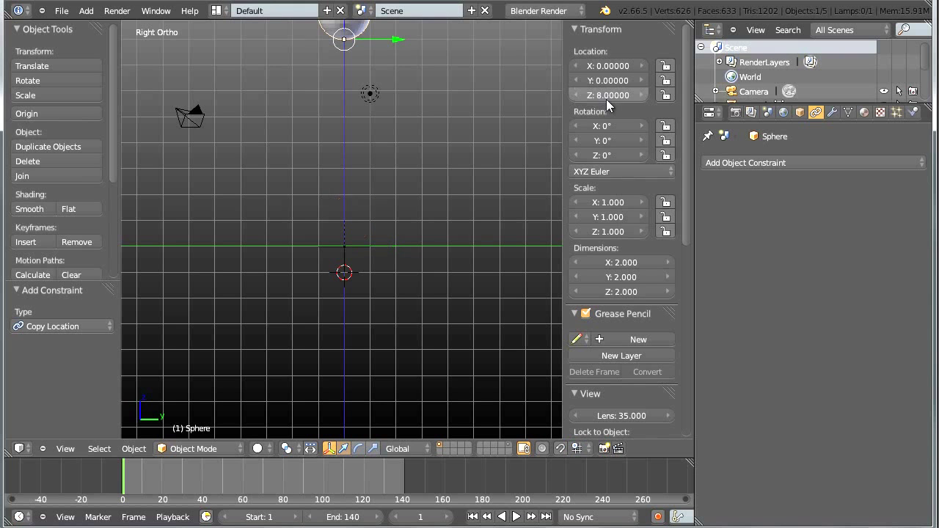
Insert location keyframes for the sphere at frame 1.
{"action": "middle_click_drag", "start_coordinate": [397, 151], "coordinate": [388, 252], "text": "shift"}
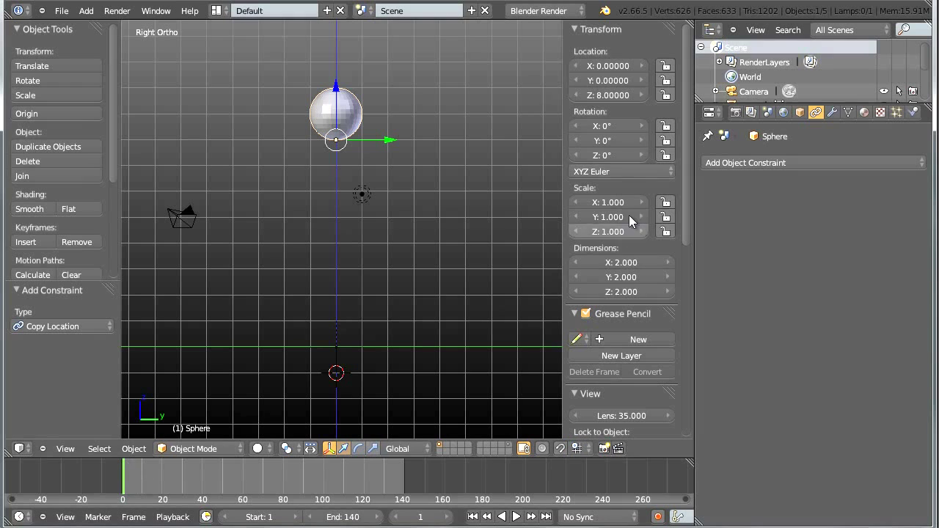
{"action": "right_click", "coordinate": [614, 96]}
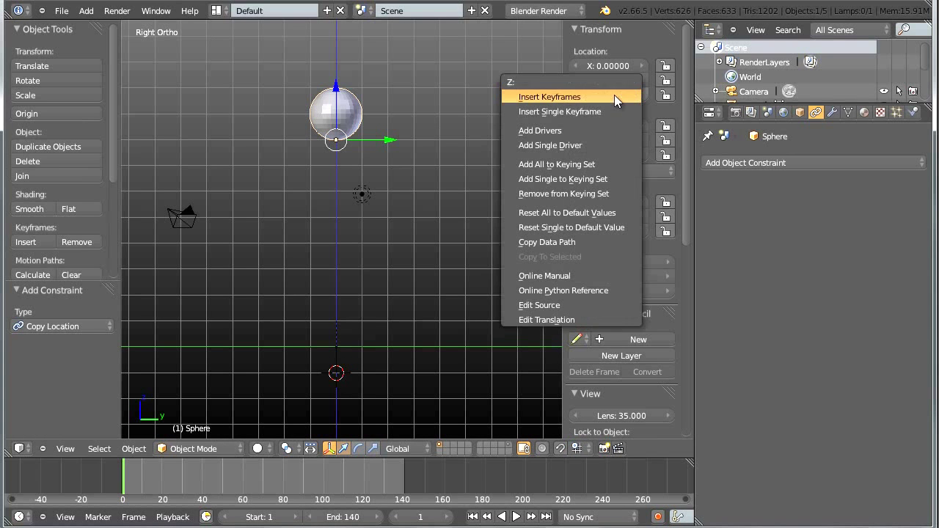
{"action": "left_click", "coordinate": [615, 96]}
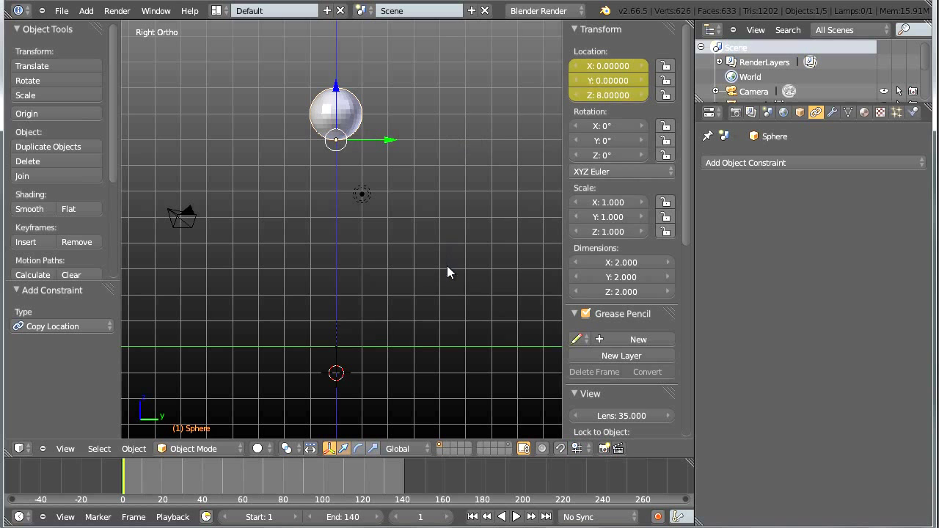
Move to frame 21 and set the sphere's Z location to -8.
{"action": "key", "text": "Up"}
{"action": "key", "text": "Up"}
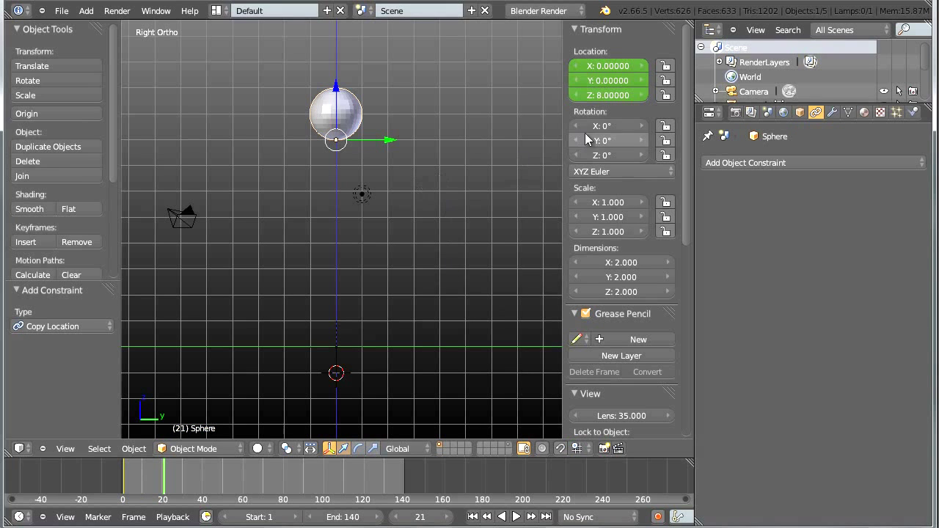
{"action": "right_click", "coordinate": [605, 95]}
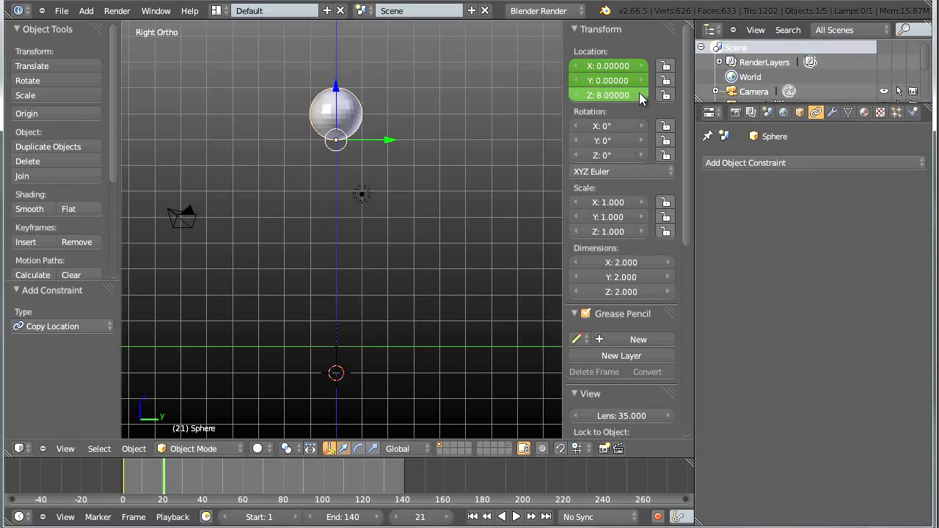
{"action": "left_click", "coordinate": [620, 94]}
{"action": "key", "text": "BackSpace"}
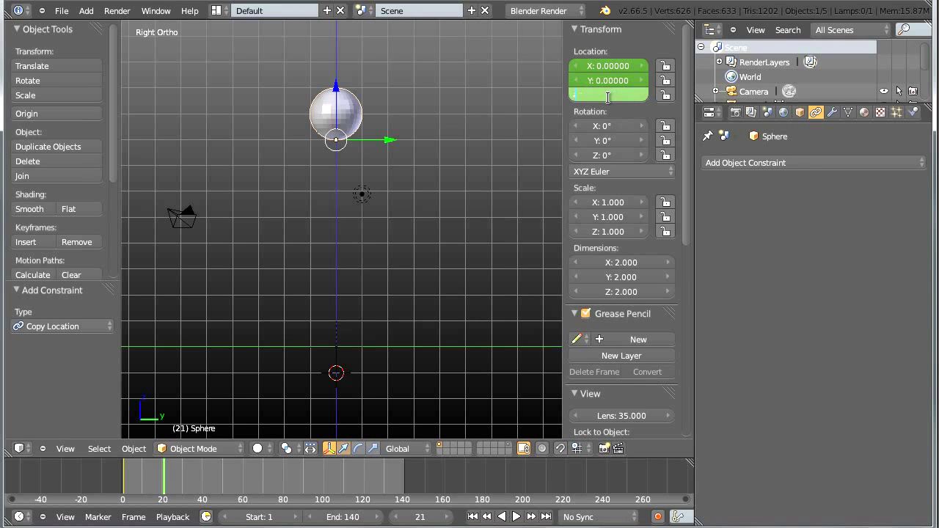
{"action": "type", "text": "-8"}
{"action": "key", "text": "Return"}
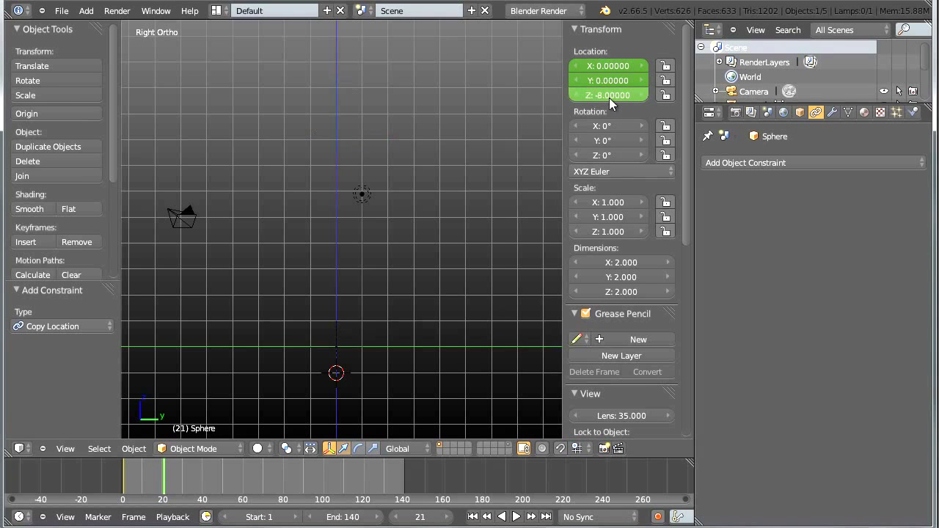
Insert a single keyframe for the sphere's Z location at frame 21.
{"action": "scroll", "coordinate": [420, 380], "scroll_direction": "down", "scroll_amount": 2}
{"action": "middle_click_drag", "start_coordinate": [420, 380], "coordinate": [418, 259], "text": "shift"}
{"action": "scroll", "coordinate": [418, 258], "scroll_direction": "up", "scroll_amount": 3}
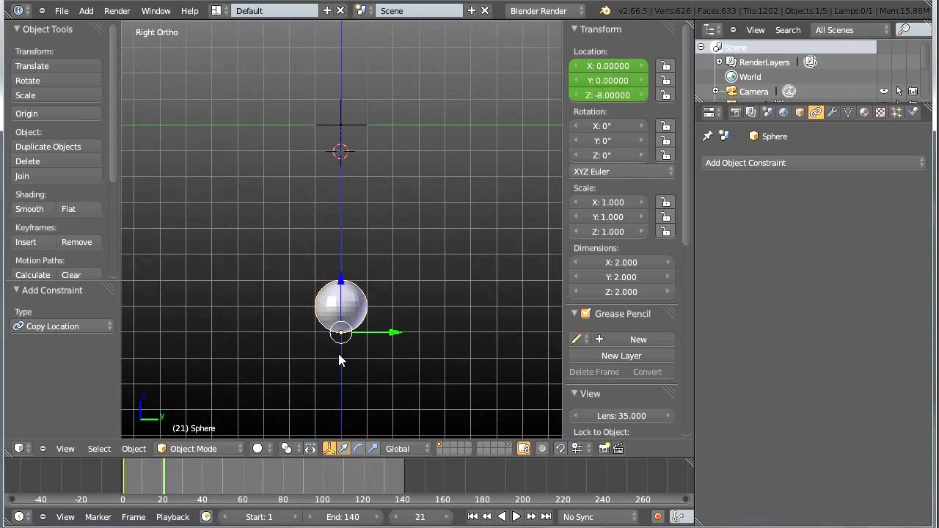
{"action": "right_click", "coordinate": [607, 95]}
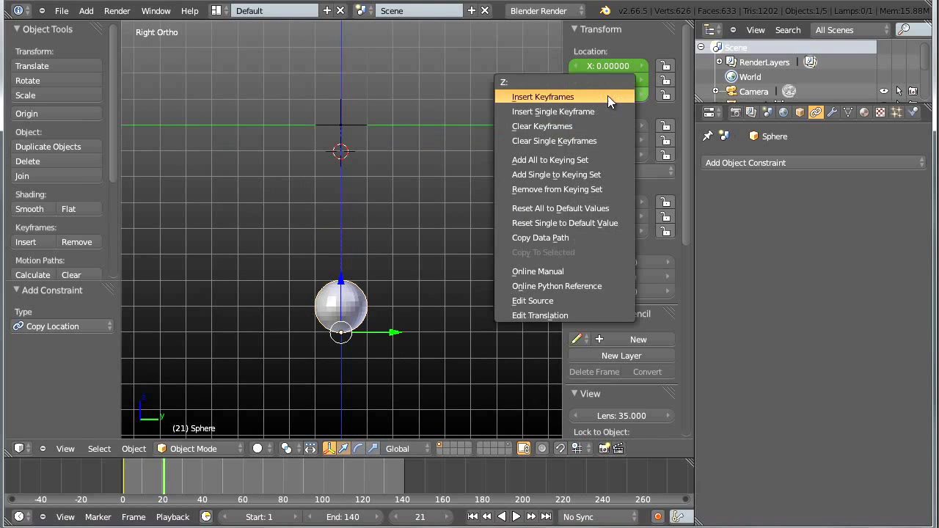
{"action": "left_click", "coordinate": [602, 109]}
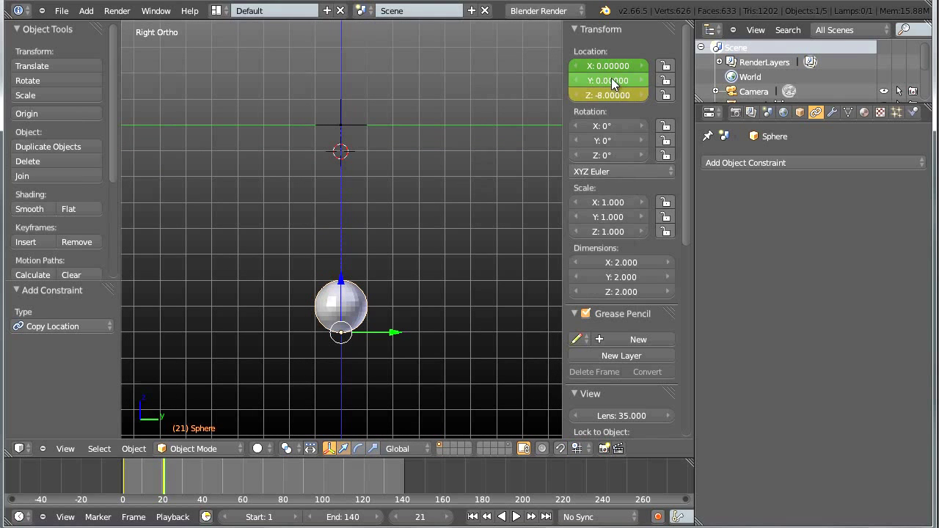
Play the sphere's animation briefly to check the fall, and return to frame 21.
{"action": "scroll", "coordinate": [398, 314], "scroll_direction": "down", "scroll_amount": 2}
{"action": "middle_click_drag", "start_coordinate": [399, 309], "coordinate": [380, 330], "text": "shift"}
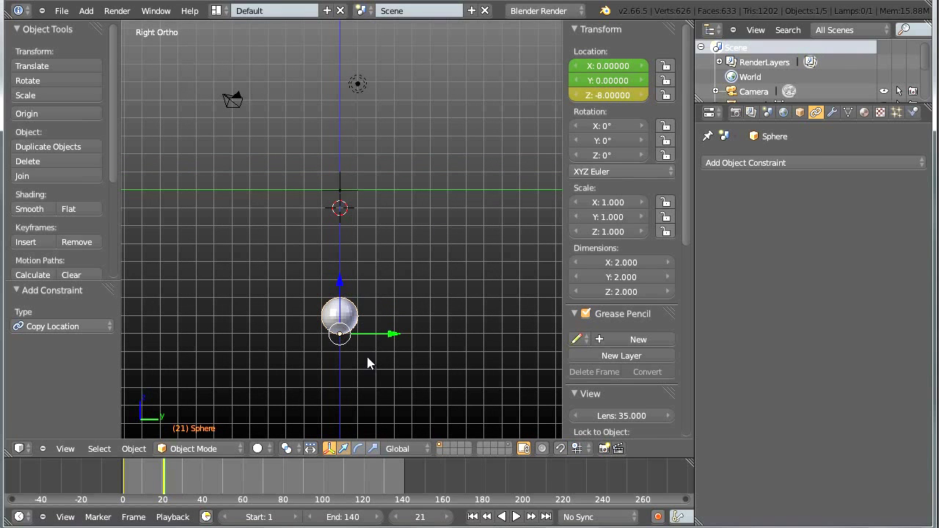
{"action": "key", "text": "alt+a"}
{"action": "key", "text": "alt+a"}
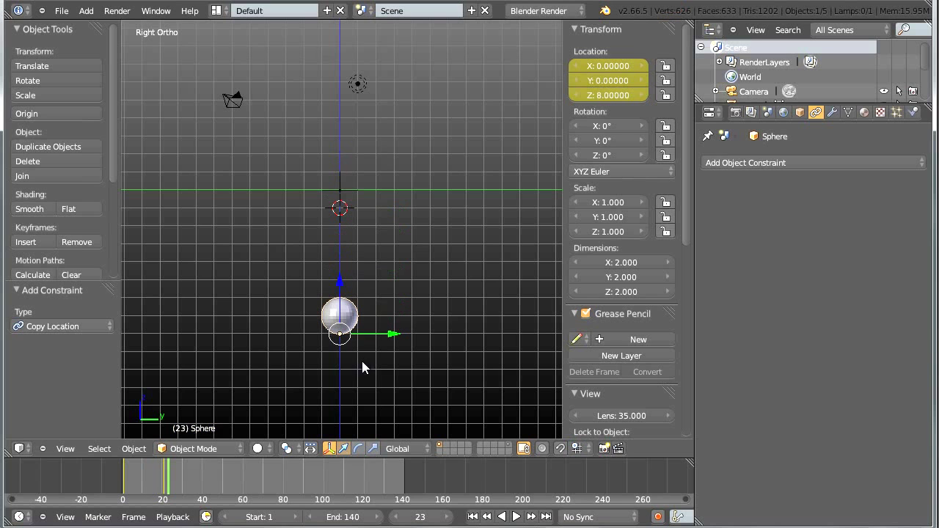
{"action": "key", "text": "Left"}
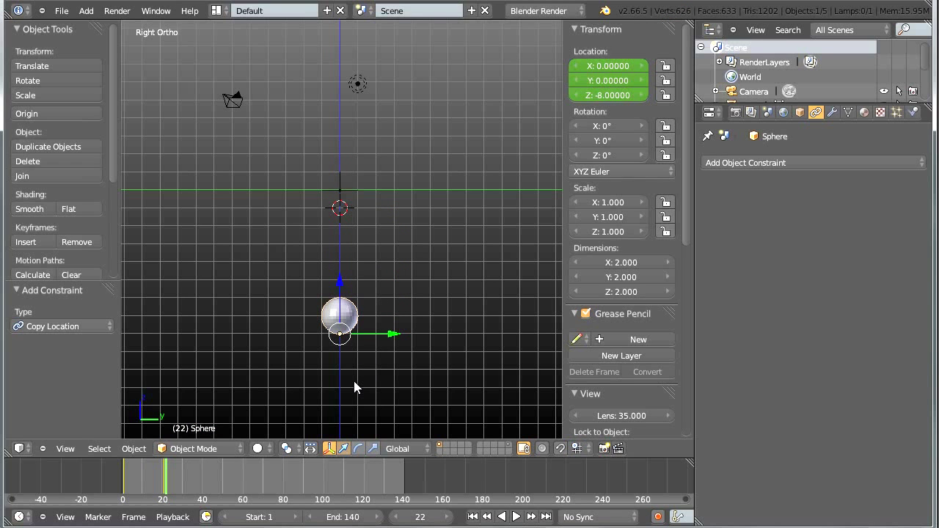
{"action": "key", "text": "Left"}
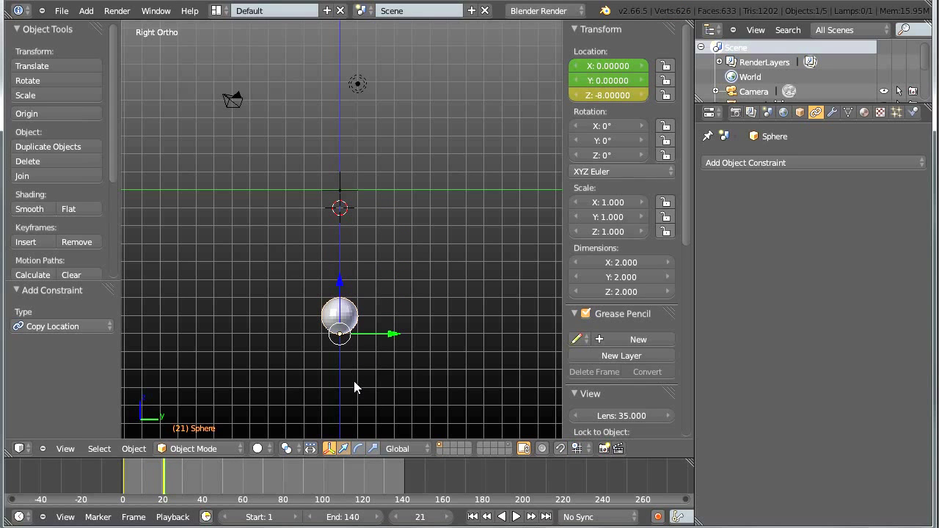
Move to frame 41 and set the sphere's Z location to 7.8.
{"action": "key", "text": "Up"}
{"action": "key", "text": "Up"}
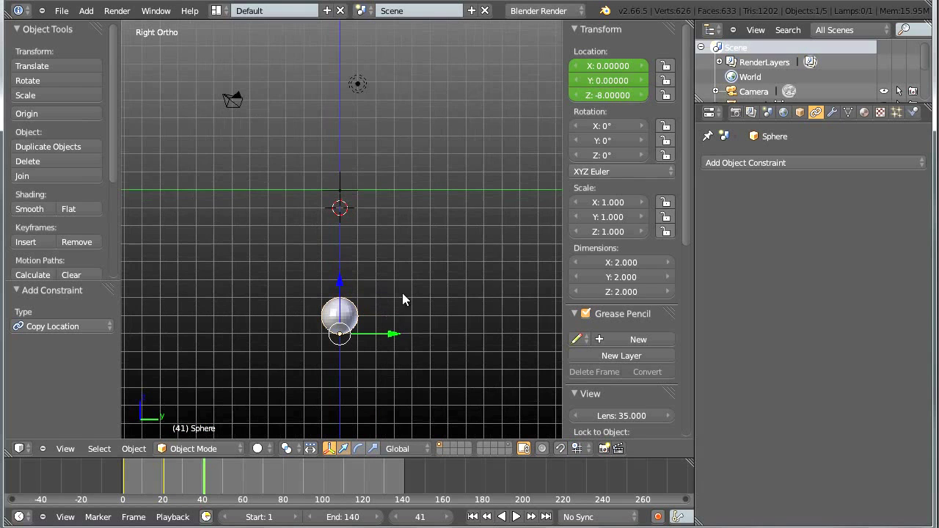
{"action": "right_click", "coordinate": [608, 92]}
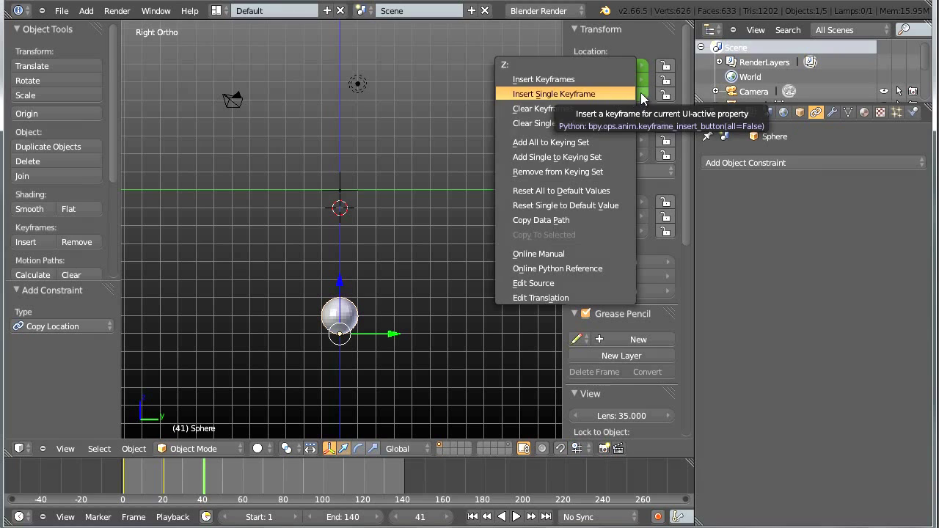
{"action": "left_click", "coordinate": [609, 93]}
{"action": "left_click", "coordinate": [598, 96]}
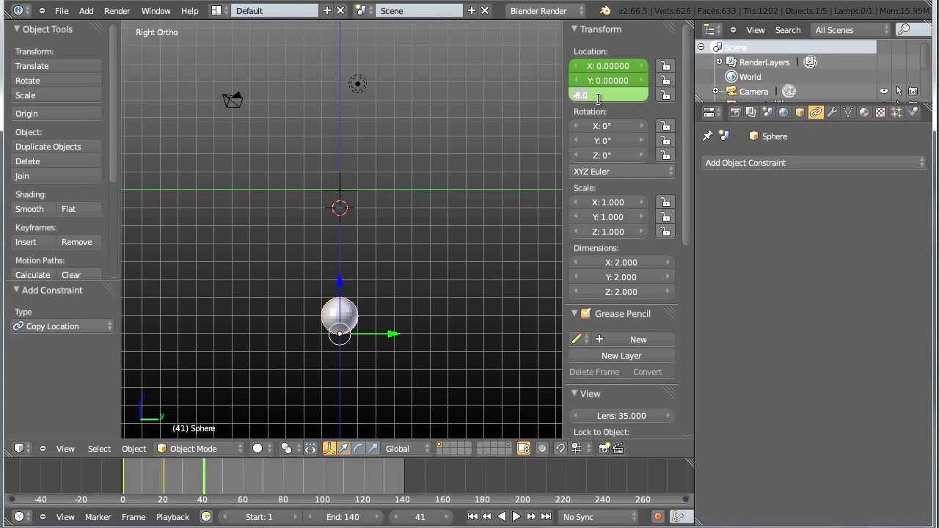
{"action": "type", "text": "7.8"}
{"action": "key", "text": "Return"}
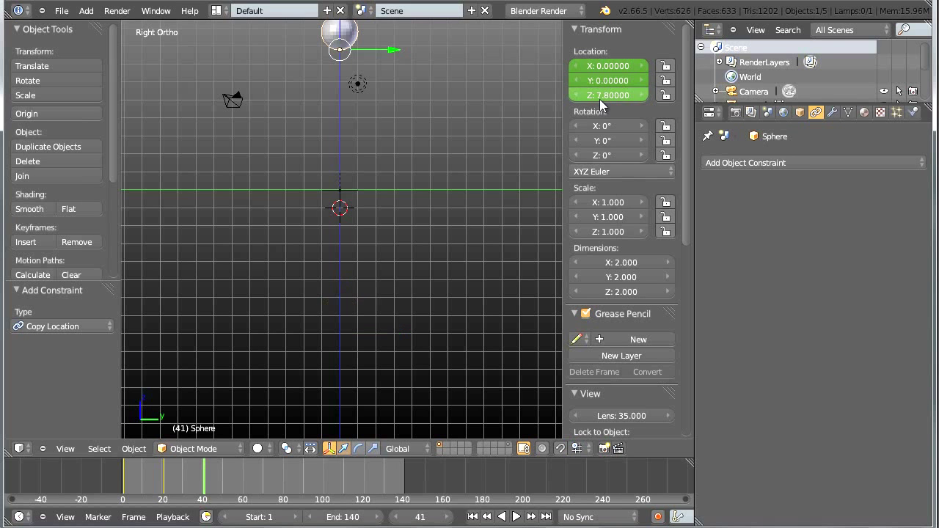
Insert a single keyframe for the sphere's Z location at frame 41.
{"action": "middle_click_drag", "start_coordinate": [460, 128], "coordinate": [445, 235], "text": "shift"}
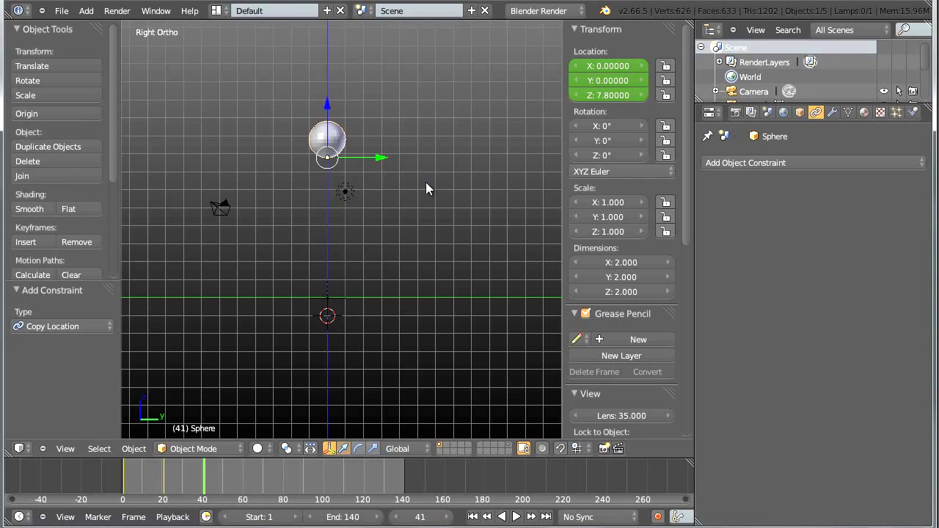
{"action": "right_click", "coordinate": [616, 96]}
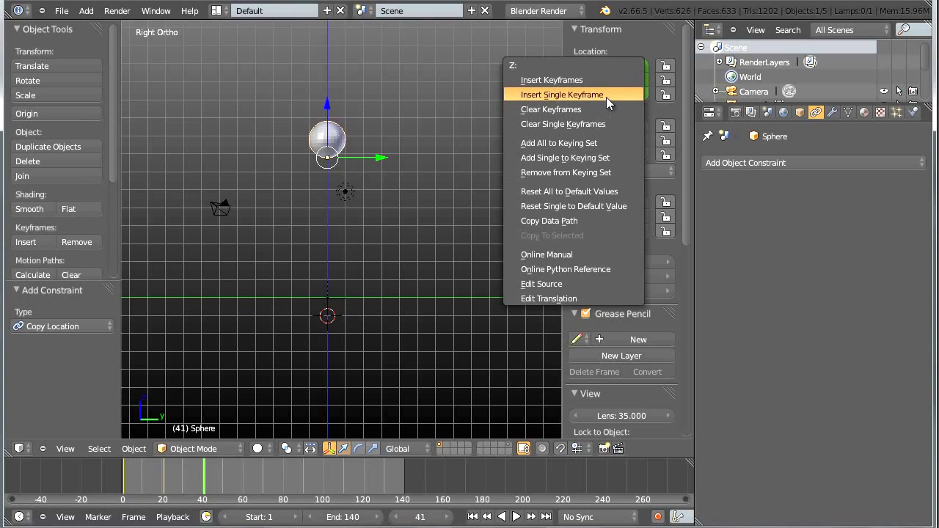
{"action": "left_click", "coordinate": [610, 95]}
{"action": "scroll", "coordinate": [382, 218], "scroll_direction": "up", "scroll_amount": 2}
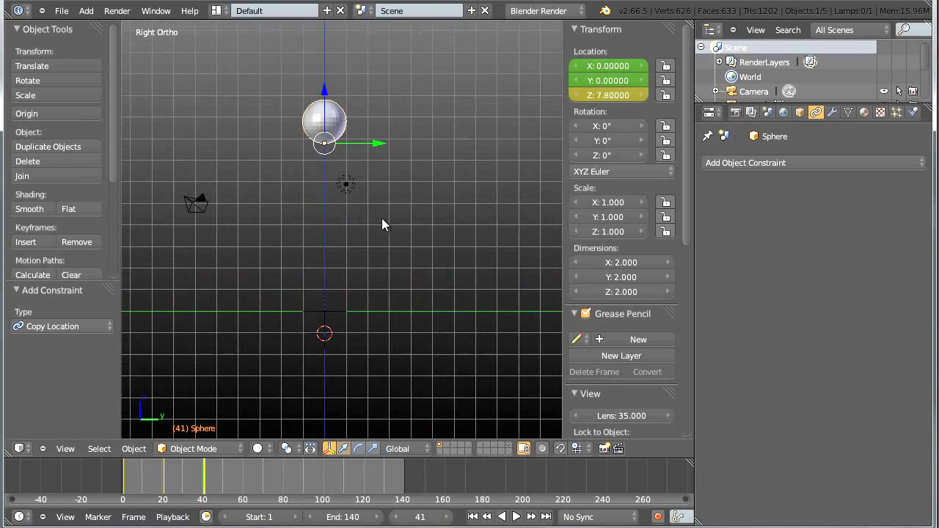
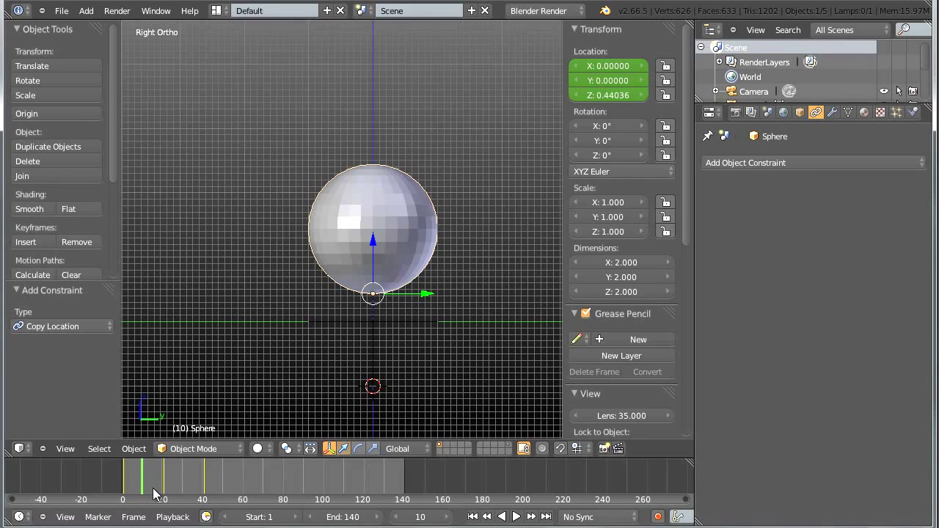
At frame 10, select the empty and keyframe its Copy Location influence at 0.
{"action": "mouse_move", "coordinate": [147, 493]}
{"action": "left_mouse_down"}
{"action": "mouse_move", "coordinate": [156, 493]}
{"action": "mouse_move", "coordinate": [142, 493]}
{"action": "left_mouse_up"}
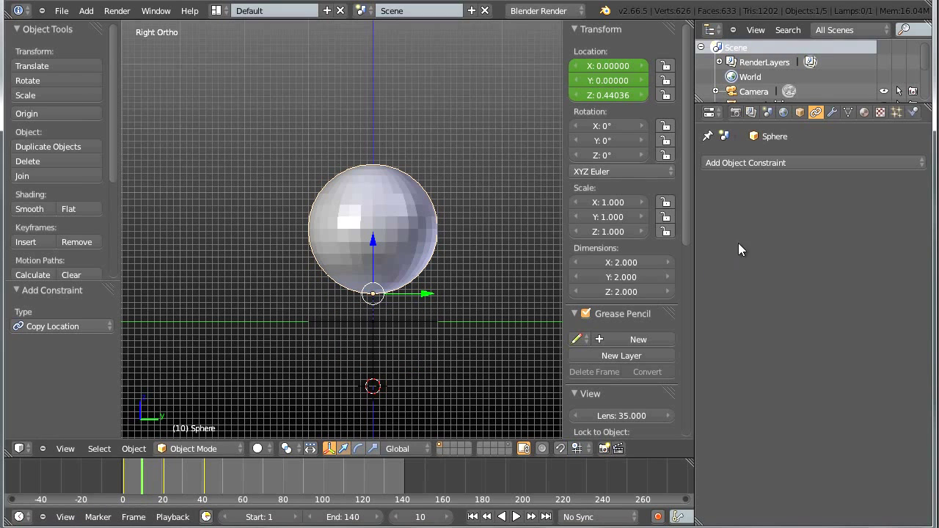
{"action": "right_click", "coordinate": [401, 321]}
{"action": "right_click", "coordinate": [415, 326]}
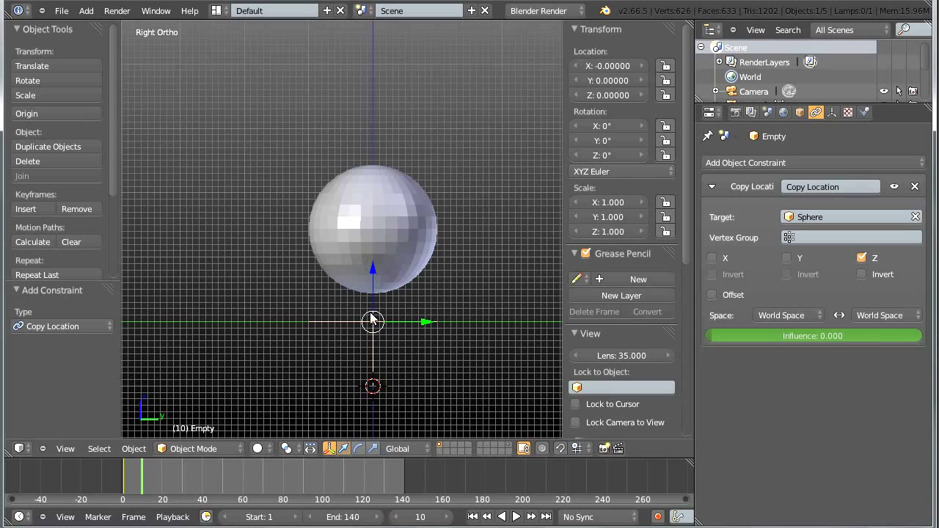
{"action": "right_click", "coordinate": [797, 335]}
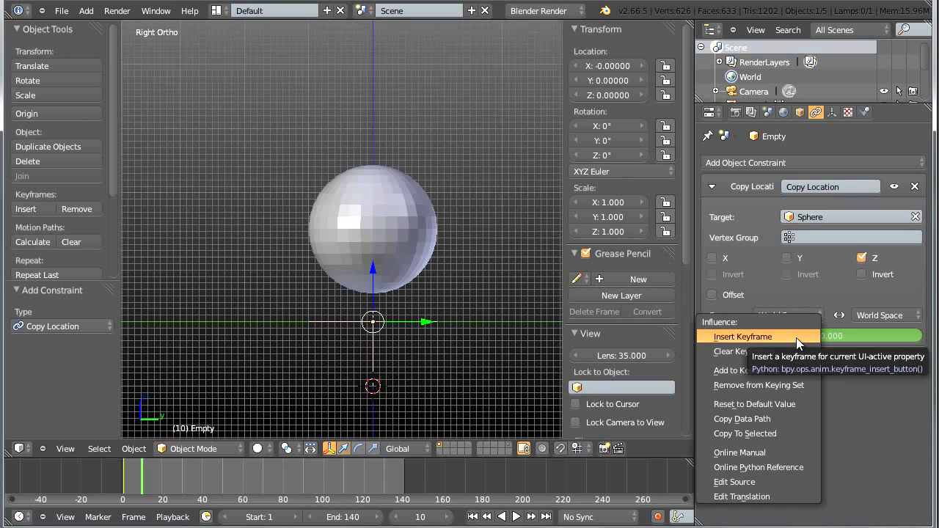
{"action": "left_click", "coordinate": [796, 338]}
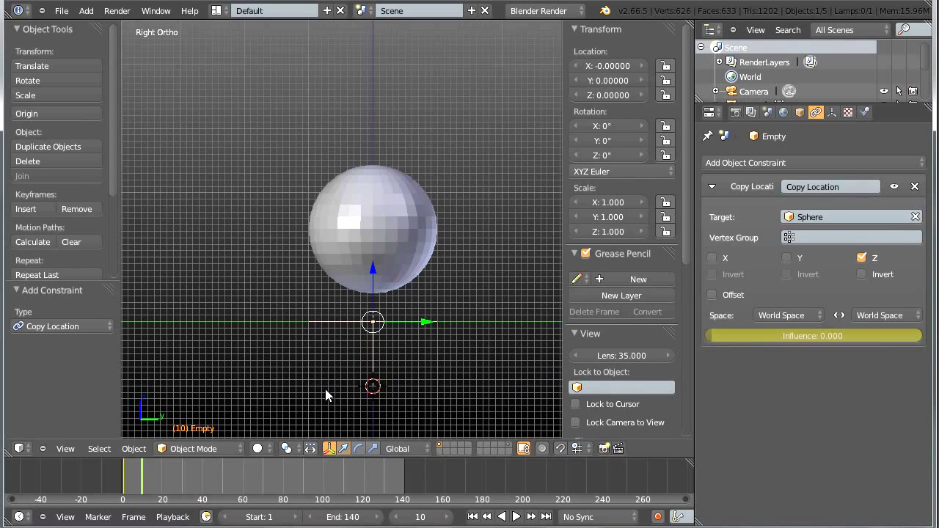
Advance to frame 11, set the empty's Copy Location influence to 1 and keyframe it.
{"action": "key", "text": "Right"}
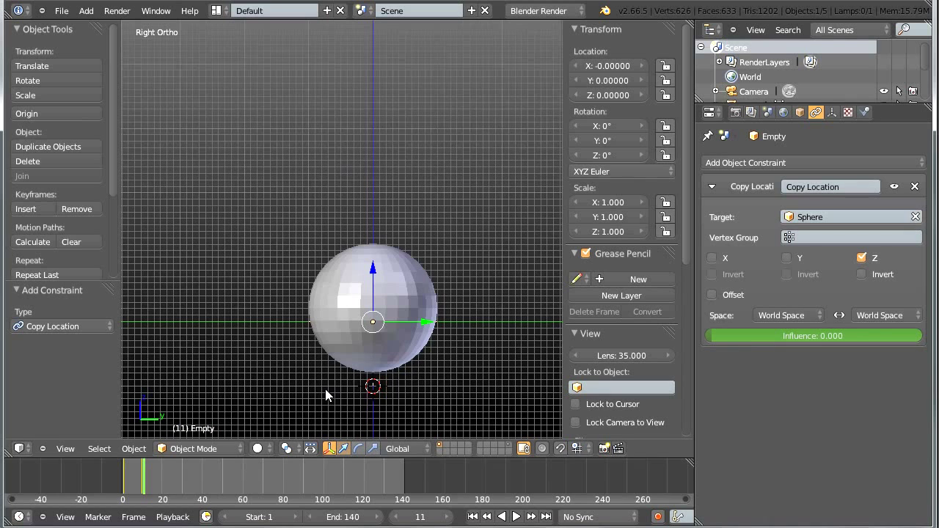
{"action": "right_click", "coordinate": [798, 336]}
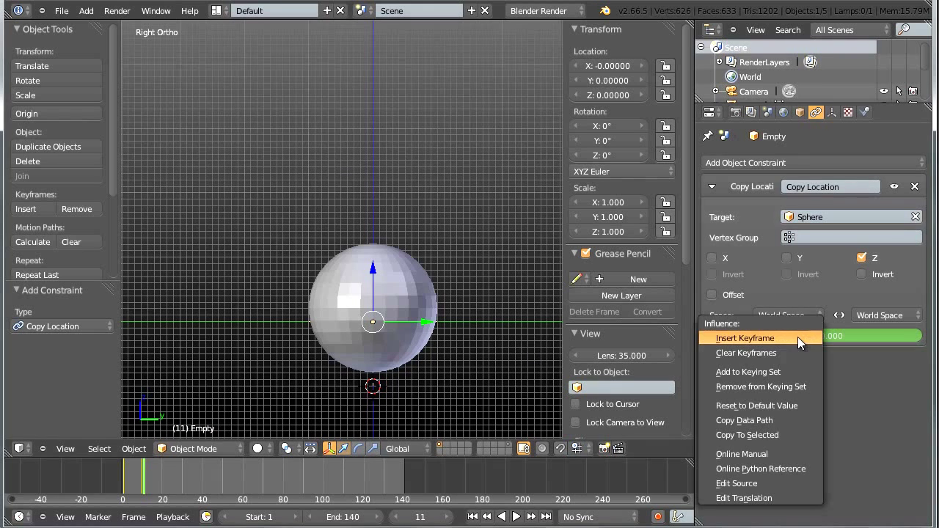
{"action": "left_click", "coordinate": [793, 339]}
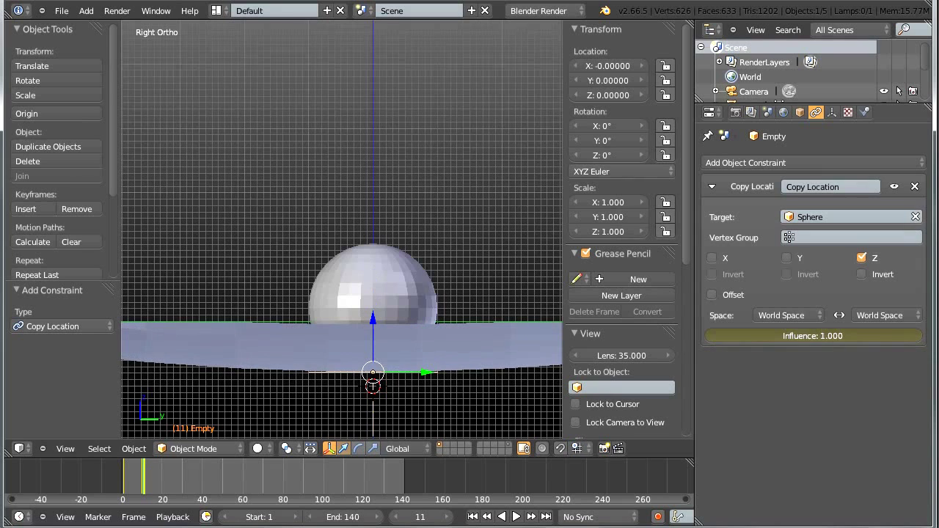
{"action": "right_click", "coordinate": [825, 336]}
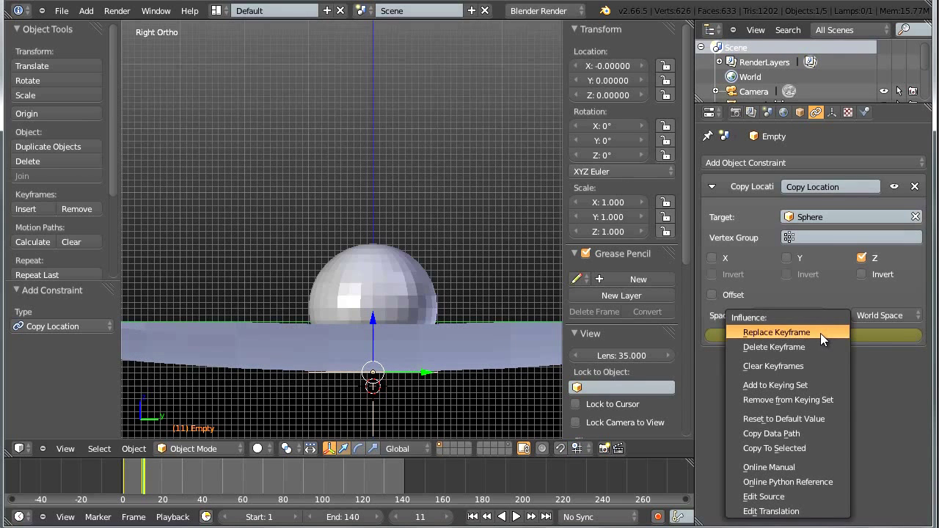
{"action": "left_click", "coordinate": [820, 333]}
Scrub through the bounce from several angles to examine how the plane deforms as the ball falls and rises.
{"action": "scroll", "coordinate": [390, 360], "scroll_direction": "down", "scroll_amount": 2}
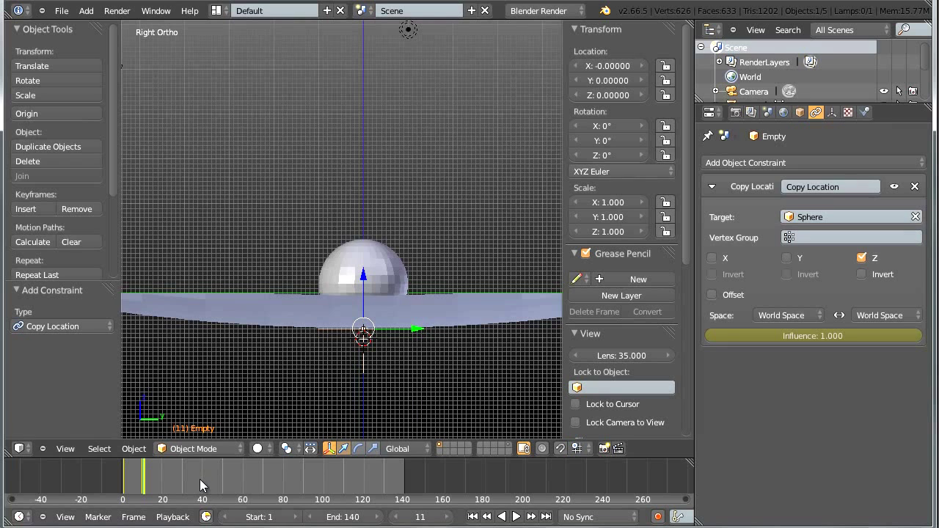
{"action": "mouse_move", "coordinate": [147, 486]}
{"action": "left_mouse_down"}
{"action": "mouse_move", "coordinate": [140, 490]}
{"action": "mouse_move", "coordinate": [146, 486]}
{"action": "left_mouse_up"}
{"action": "scroll", "coordinate": [307, 400], "scroll_direction": "down", "scroll_amount": 3}
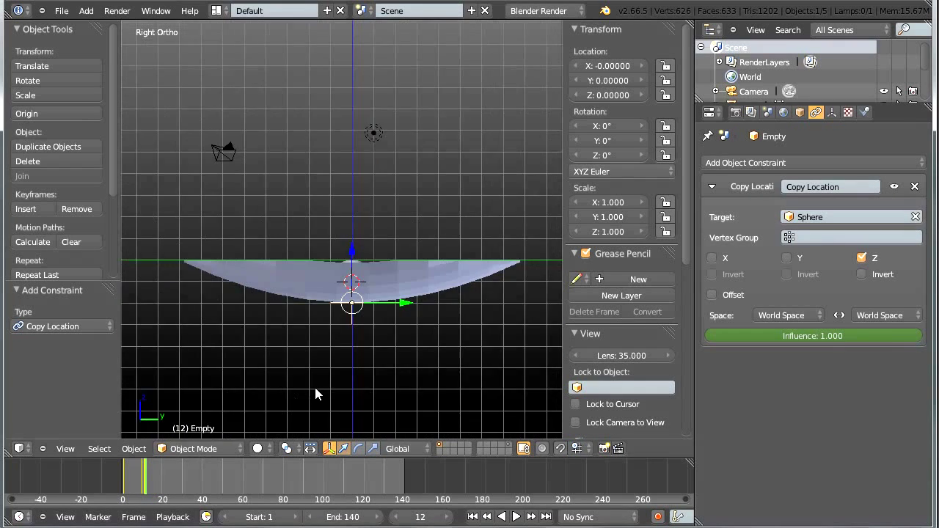
{"action": "middle_click_drag", "start_coordinate": [307, 400], "coordinate": [293, 408]}
{"action": "left_click", "coordinate": [132, 491]}
{"action": "left_click_drag", "start_coordinate": [133, 490], "coordinate": [192, 485]}
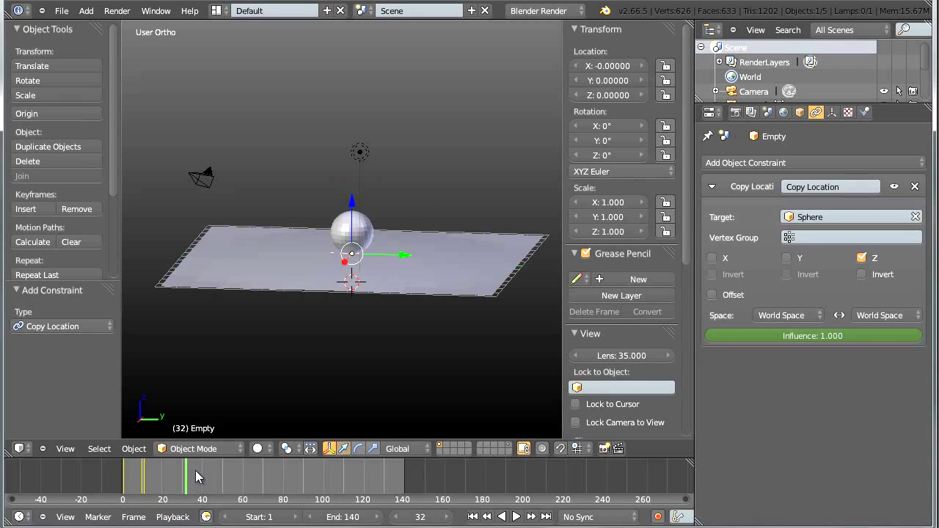
{"action": "middle_click_drag", "start_coordinate": [358, 380], "coordinate": [330, 378]}
{"action": "mouse_move", "coordinate": [197, 469]}
{"action": "left_mouse_down"}
{"action": "mouse_move", "coordinate": [189, 477]}
{"action": "mouse_move", "coordinate": [207, 482]}
{"action": "mouse_move", "coordinate": [196, 487]}
{"action": "left_mouse_up"}
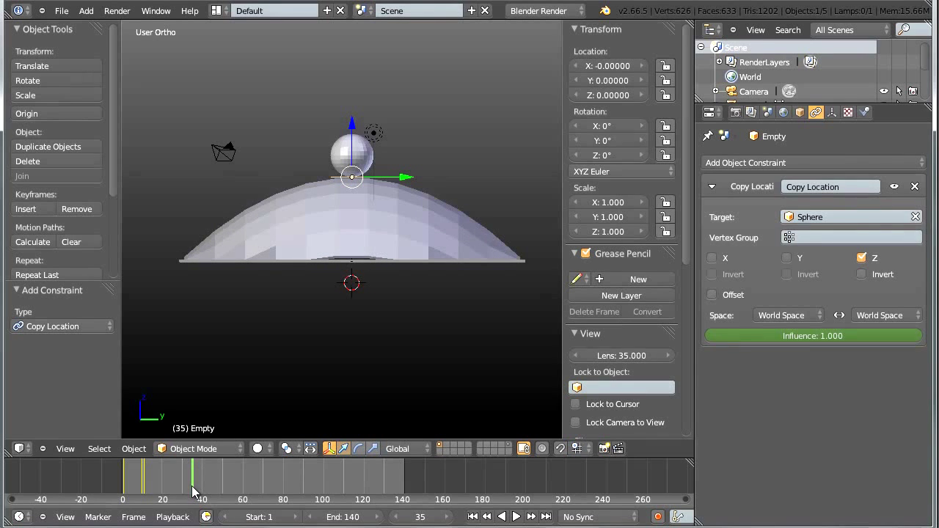
Keyframe the empty's Copy Location influence at 1 on frame 34, and advance to frame 35.
{"action": "left_click", "coordinate": [192, 488]}
{"action": "scroll", "coordinate": [367, 257], "scroll_direction": "up", "scroll_amount": 3}
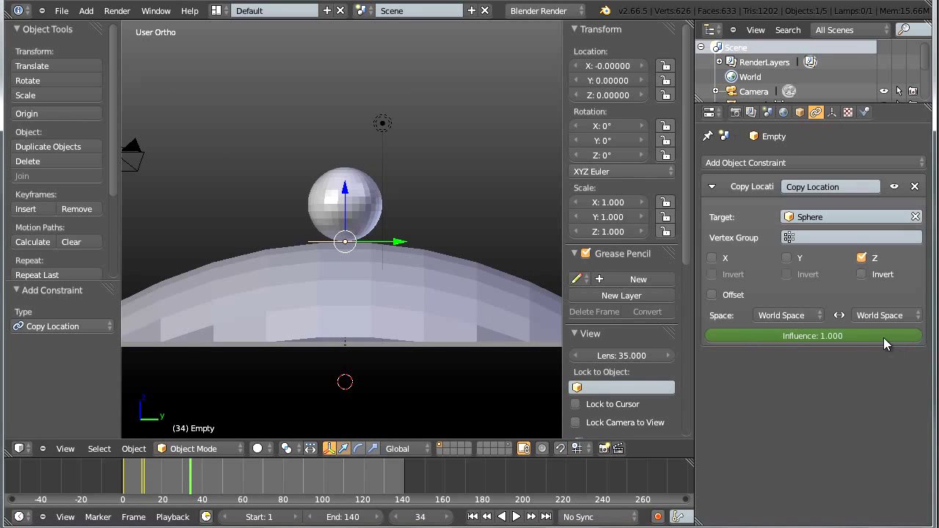
{"action": "right_click", "coordinate": [823, 342]}
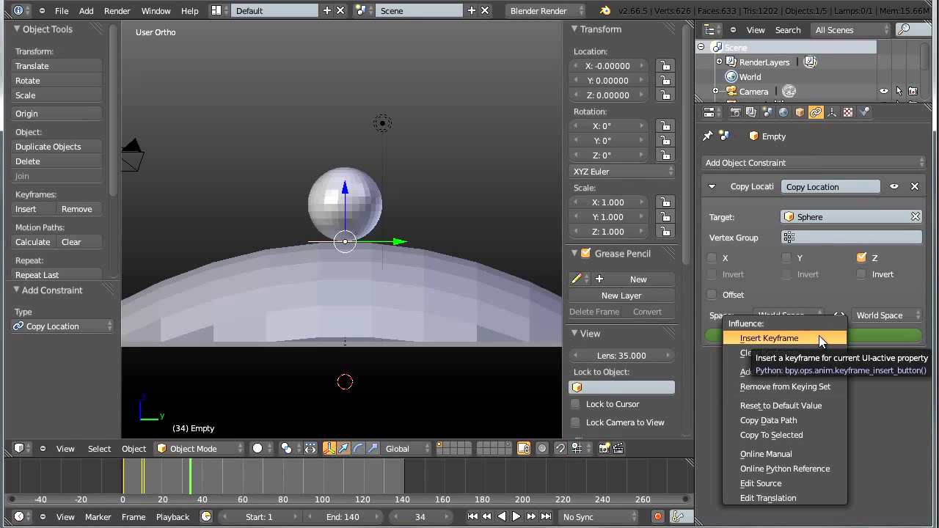
{"action": "left_click", "coordinate": [816, 338]}
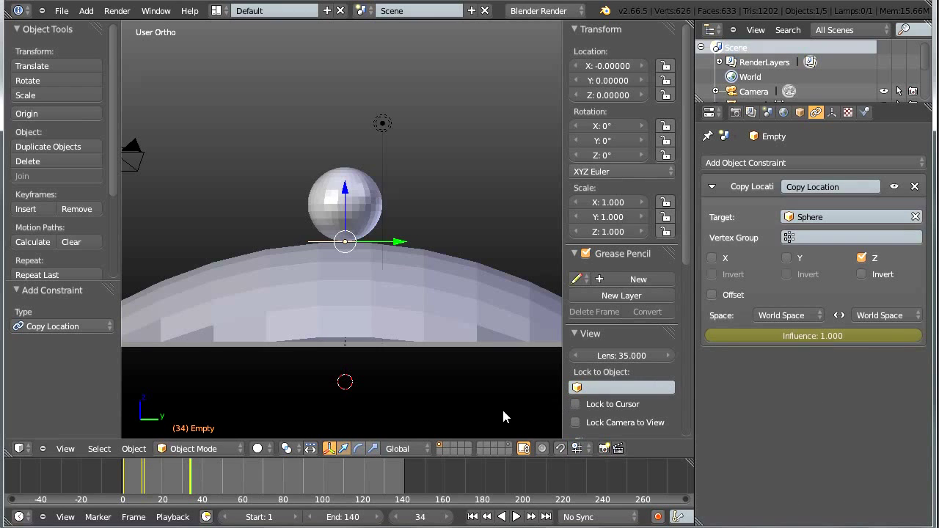
{"action": "key", "text": "Right"}
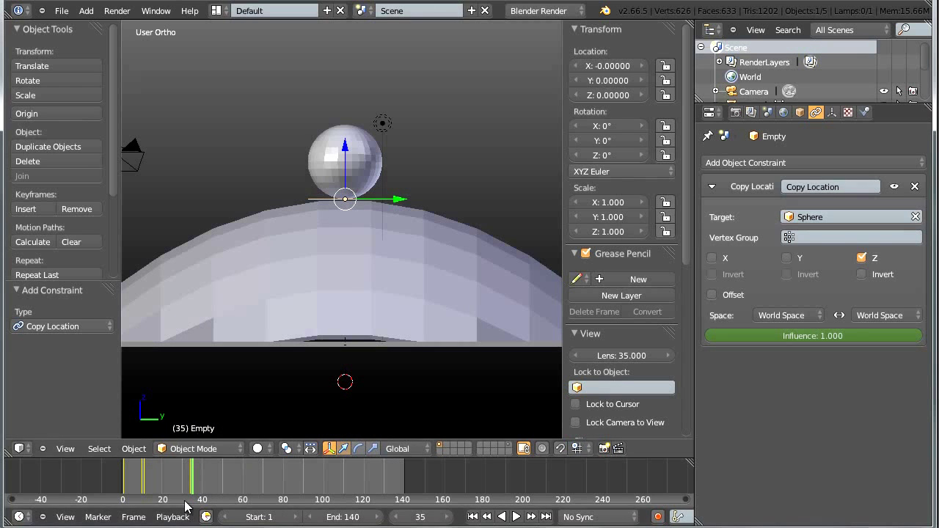
At frame 35, set the empty's Copy Location influence to 0 and keyframe it.
{"action": "left_click_drag", "start_coordinate": [904, 338], "coordinate": [667, 360]}
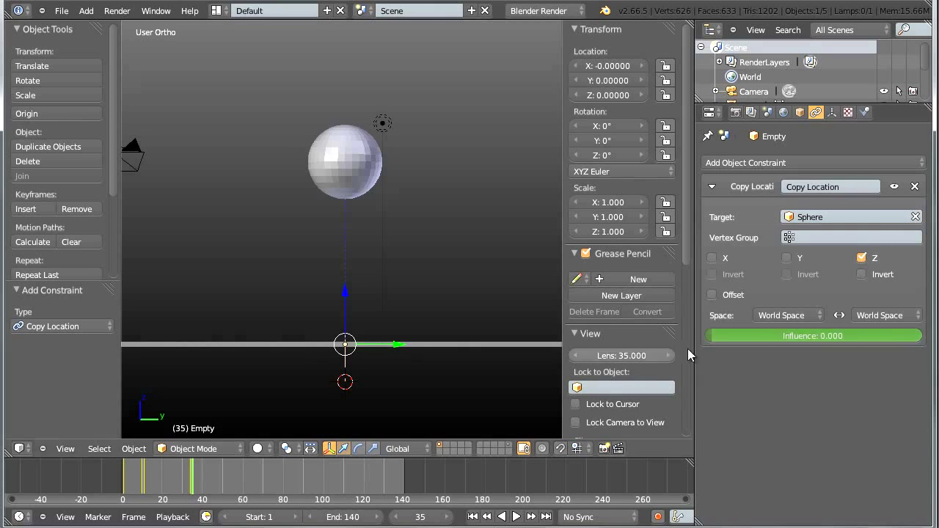
{"action": "right_click", "coordinate": [789, 338]}
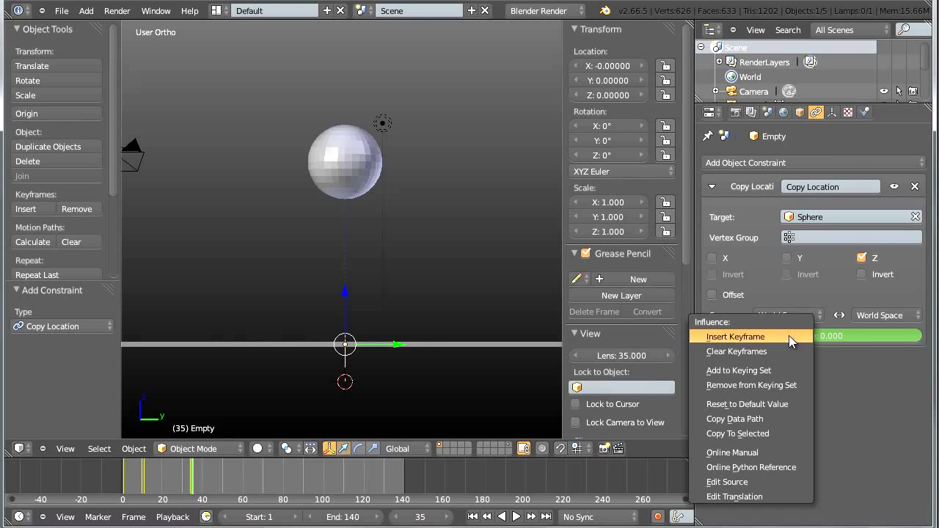
{"action": "left_click", "coordinate": [783, 337]}
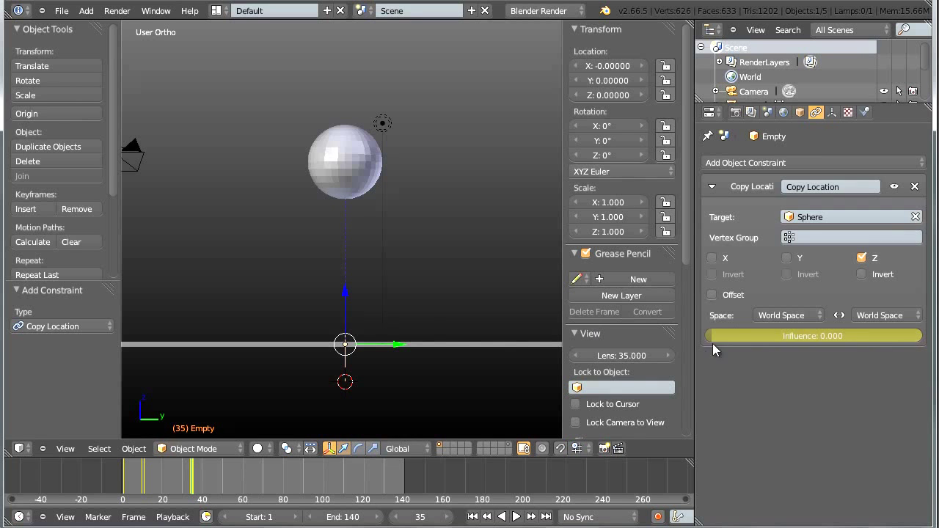
Return to frame 1 and play the animation to check the ball's bounce against the plane.
{"action": "key", "text": "shift+Left"}
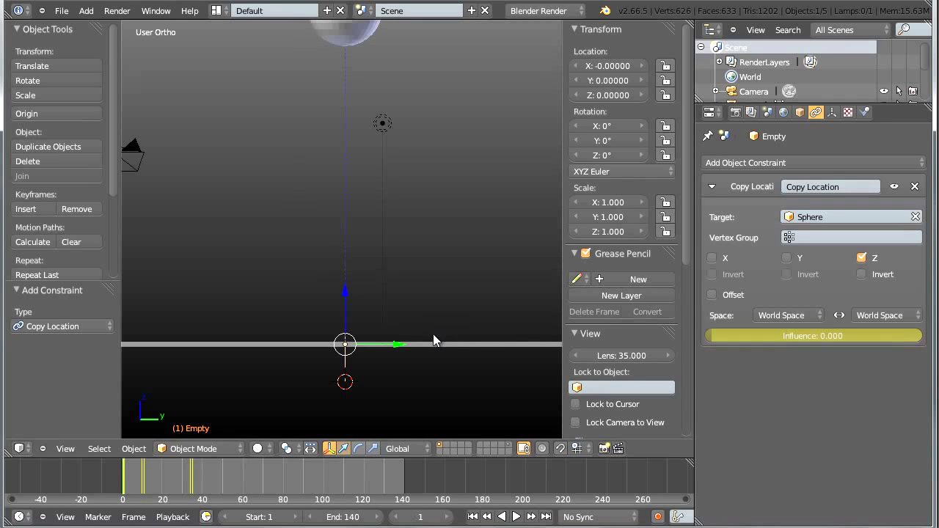
{"action": "key", "text": "alt+a"}
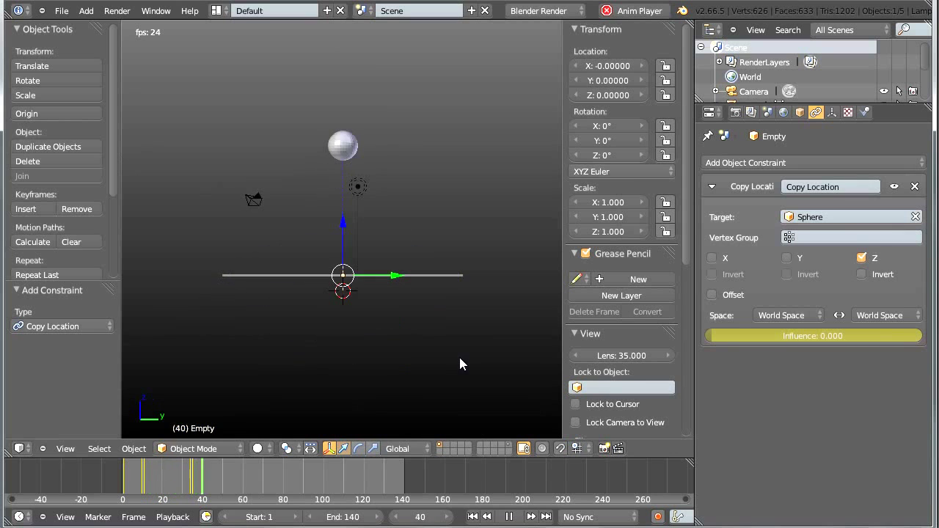
{"action": "key", "text": "alt+a"}
{"action": "scroll", "coordinate": [411, 370], "scroll_direction": "up", "scroll_amount": 5}
{"action": "scroll", "coordinate": [393, 356], "scroll_direction": "down", "scroll_amount": 2}
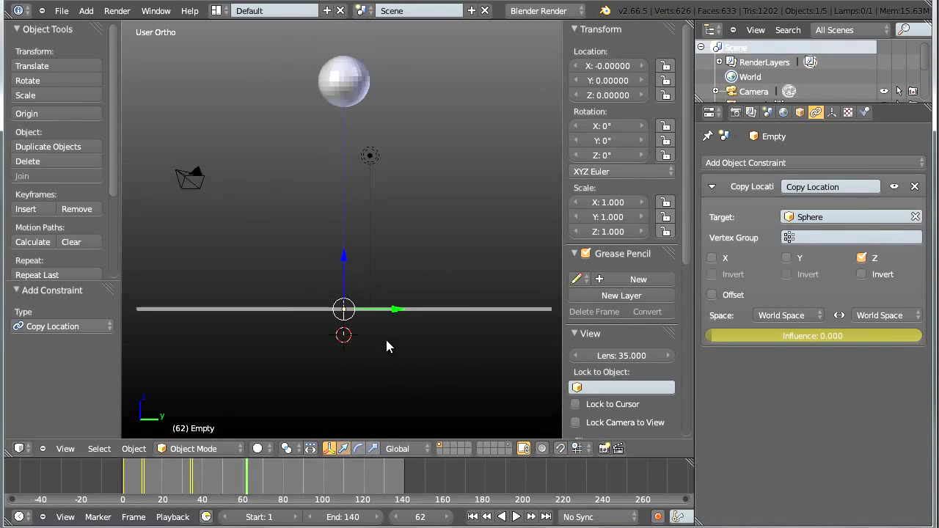
{"action": "scroll", "coordinate": [376, 345], "scroll_direction": "up", "scroll_amount": 3}
{"action": "scroll", "coordinate": [359, 343], "scroll_direction": "down", "scroll_amount": 2}
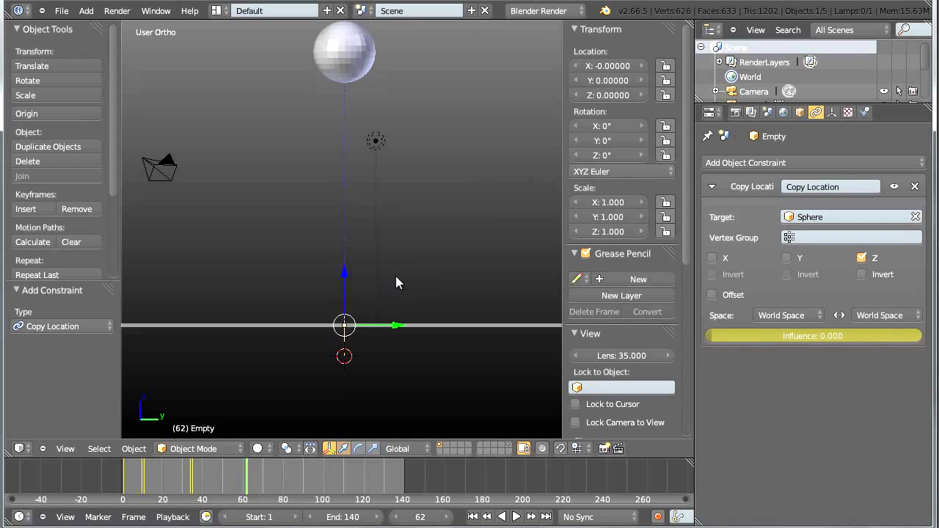
{"action": "scroll", "coordinate": [404, 278], "scroll_direction": "down", "scroll_amount": 2}
{"action": "middle_click_drag", "start_coordinate": [384, 340], "coordinate": [398, 367], "text": "shift"}
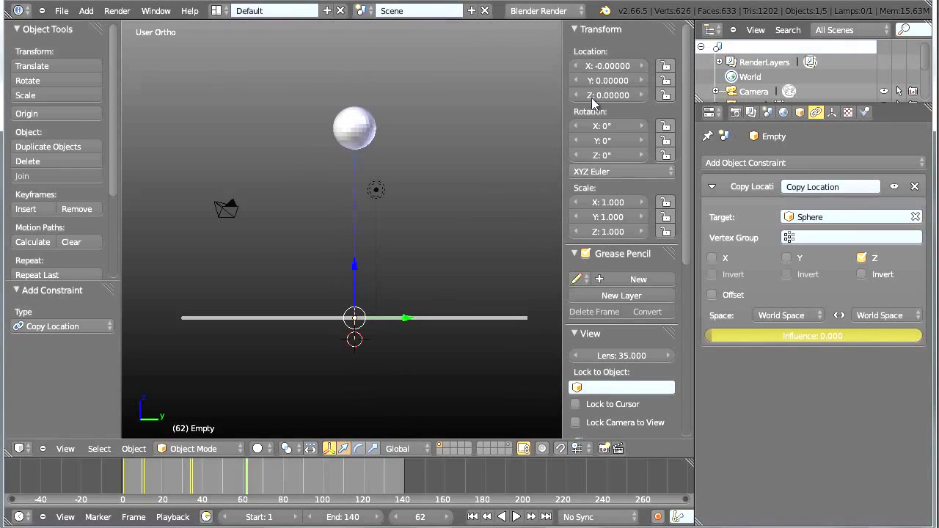
Hide the 3D view's transform properties, split the view horizontally, and turn the upper half into a Graph Editor.
{"action": "key", "text": "n"}
{"action": "left_click_drag", "start_coordinate": [685, 51], "coordinate": [194, 253]}
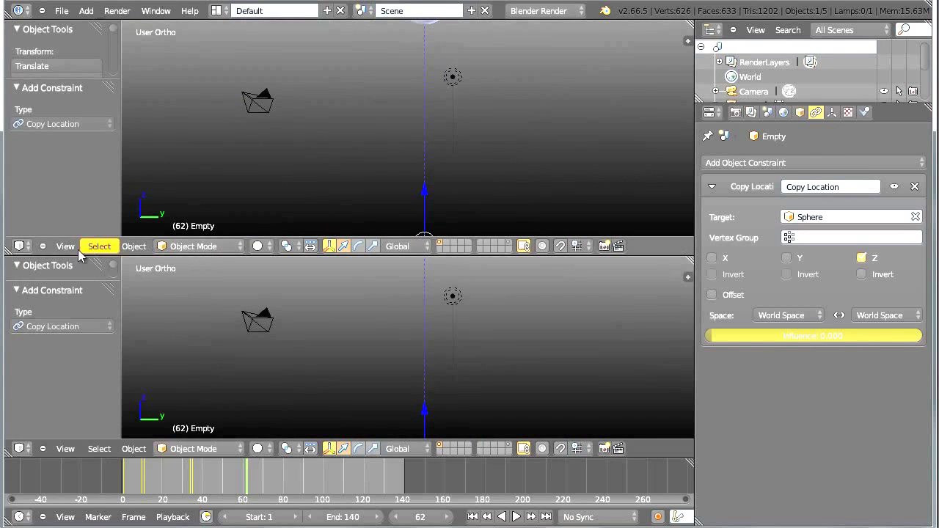
{"action": "left_click", "coordinate": [19, 246]}
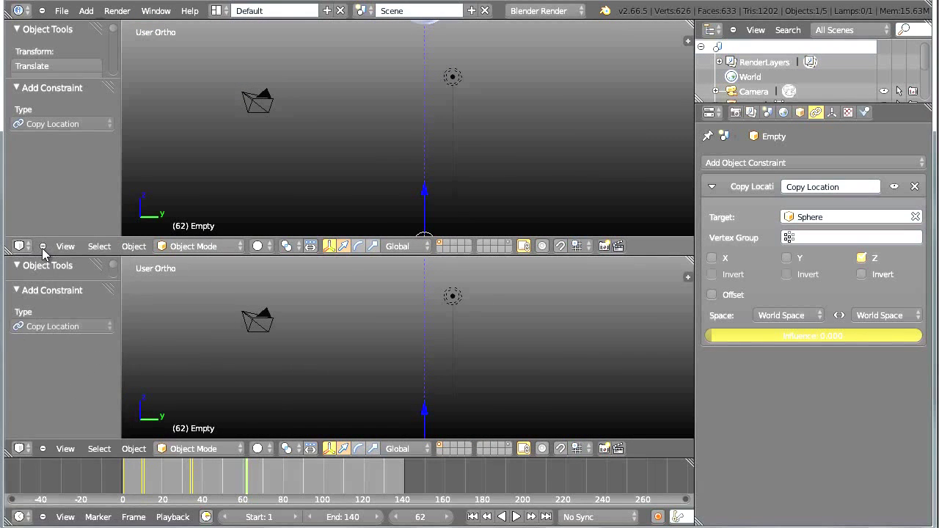
{"action": "left_click", "coordinate": [19, 246]}
{"action": "scroll", "coordinate": [414, 409], "scroll_direction": "down", "scroll_amount": 4}
{"action": "middle_click_drag", "start_coordinate": [415, 408], "coordinate": [403, 329], "text": "shift"}
{"action": "scroll", "coordinate": [404, 345], "scroll_direction": "up", "scroll_amount": 4}
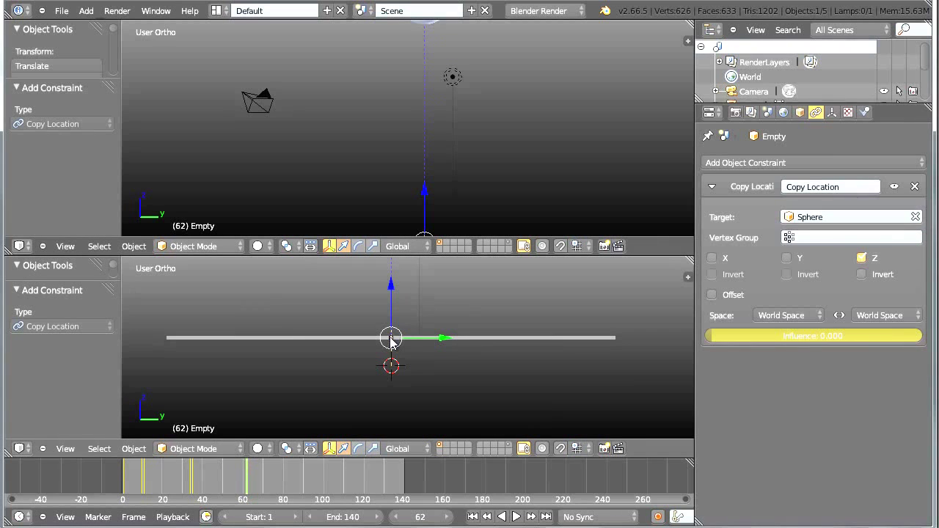
{"action": "left_click", "coordinate": [19, 246]}
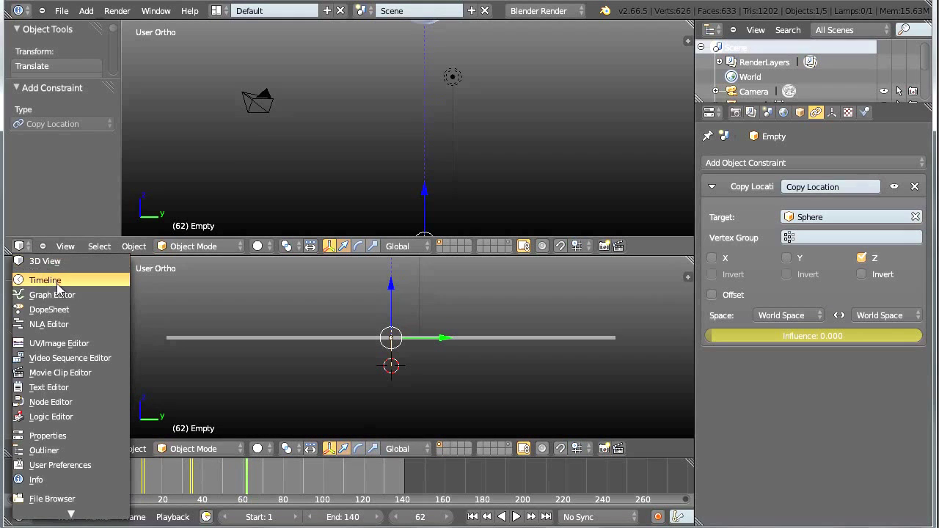
{"action": "left_click", "coordinate": [51, 294]}
{"action": "scroll", "coordinate": [315, 155], "scroll_direction": "down", "scroll_amount": 4}
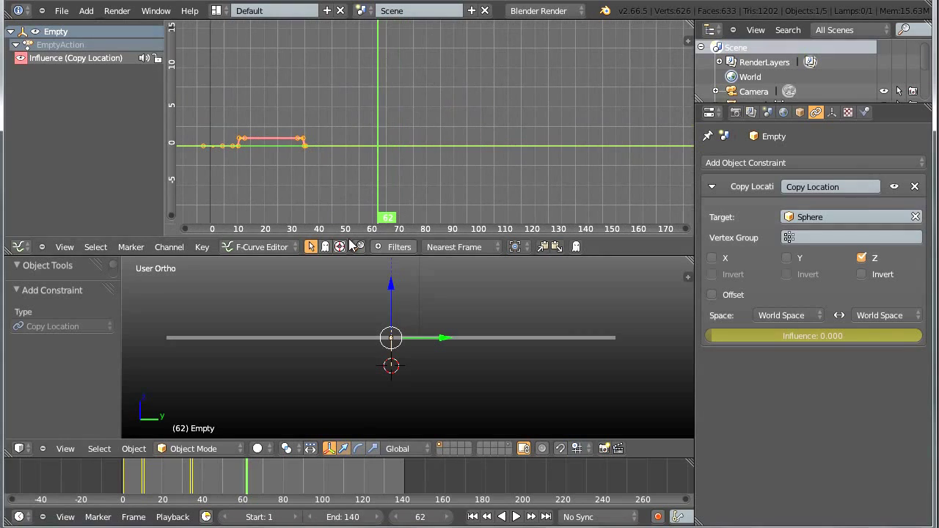
Go to frame 34 and show the empty's transform properties in the 3D view.
{"action": "scroll", "coordinate": [425, 342], "scroll_direction": "up", "scroll_amount": 4}
{"action": "scroll", "coordinate": [373, 353], "scroll_direction": "up", "scroll_amount": 3}
{"action": "scroll", "coordinate": [371, 351], "scroll_direction": "down", "scroll_amount": 3}
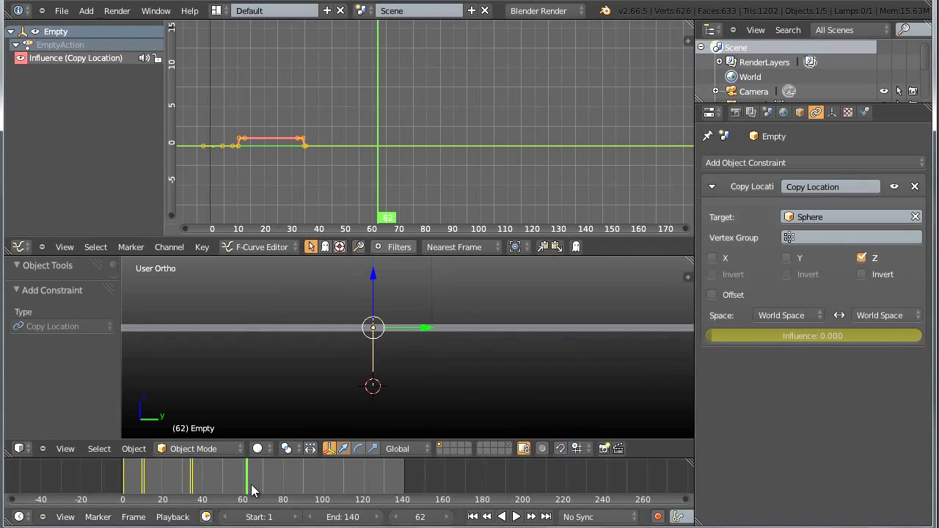
{"action": "left_click", "coordinate": [417, 517]}
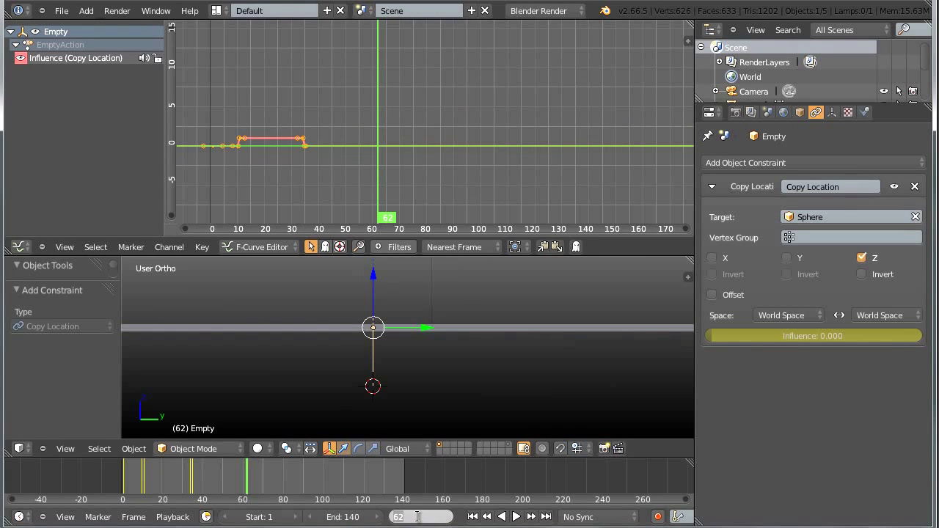
{"action": "type", "text": "34"}
{"action": "key", "text": "Return"}
{"action": "scroll", "coordinate": [440, 477], "scroll_direction": "down", "scroll_amount": 2}
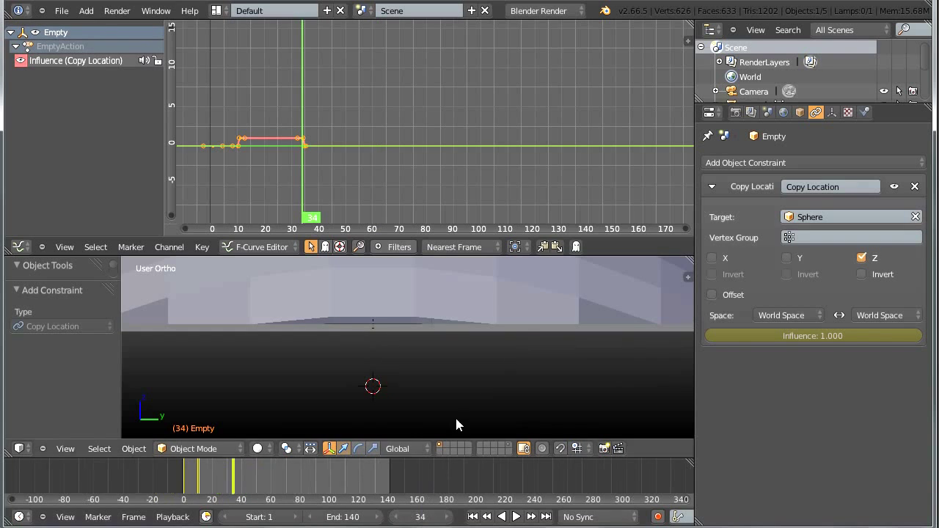
{"action": "mouse_move", "coordinate": [450, 363]}
{"action": "middle_mouse_down"}
{"action": "mouse_move", "coordinate": [459, 404]}
{"action": "mouse_move", "coordinate": [456, 379]}
{"action": "middle_mouse_up"}
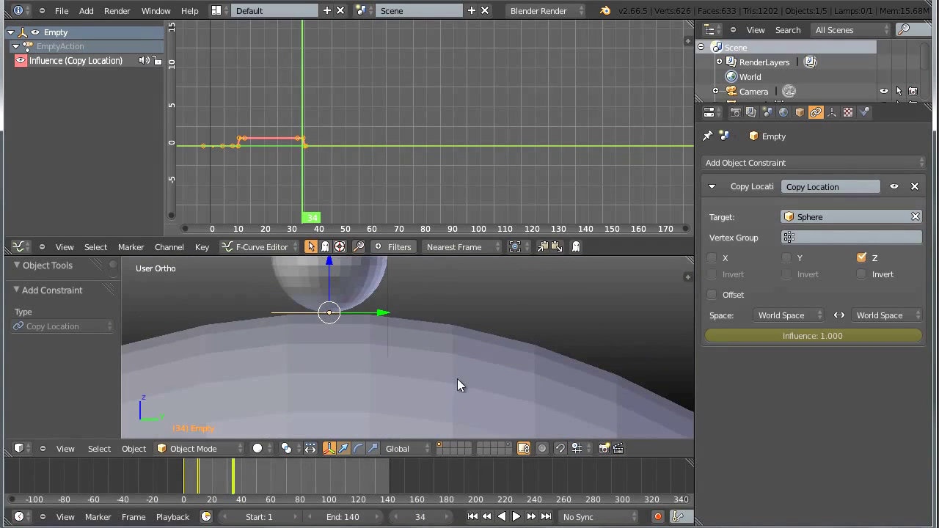
{"action": "key", "text": "n"}
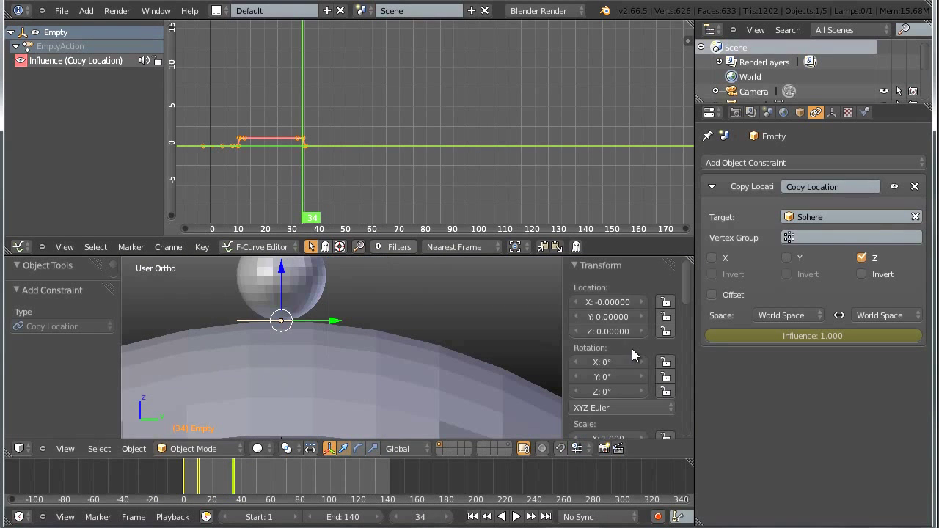
Reselect the empty located where the ball touches the plane.
{"action": "right_click", "coordinate": [301, 320]}
{"action": "right_click", "coordinate": [289, 320]}
{"action": "right_click", "coordinate": [286, 323]}
{"action": "right_click", "coordinate": [286, 321]}
{"action": "right_click", "coordinate": [287, 320]}
{"action": "scroll", "coordinate": [833, 89], "scroll_direction": "down", "scroll_amount": 3}
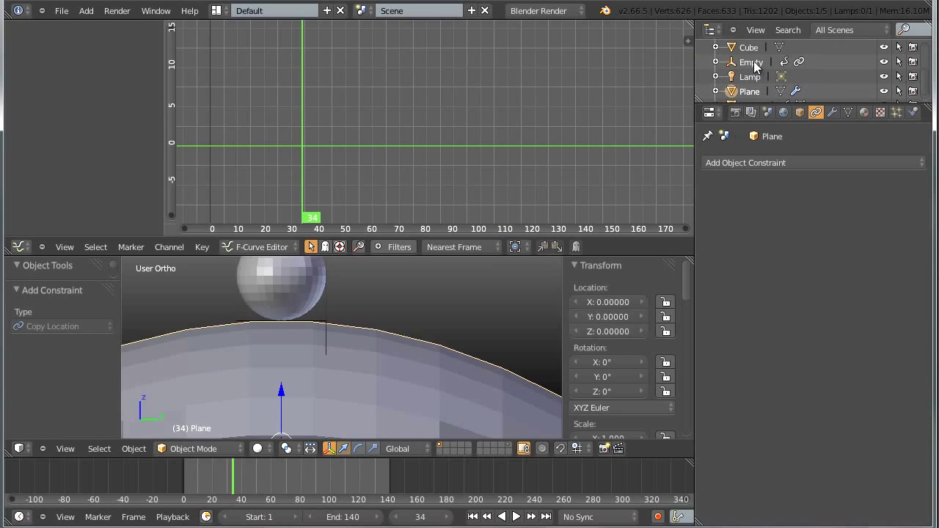
{"action": "left_click", "coordinate": [752, 62]}
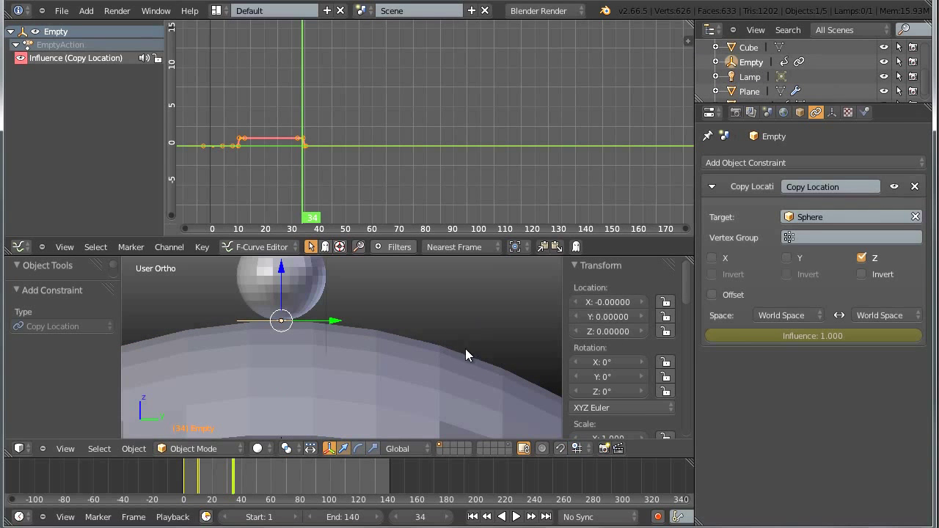
Select the sphere at frame 34 and copy its Z location value.
{"action": "middle_click_drag", "start_coordinate": [465, 344], "coordinate": [460, 364], "text": "shift"}
{"action": "left_click_drag", "start_coordinate": [233, 480], "coordinate": [236, 483]}
{"action": "scroll", "coordinate": [261, 306], "scroll_direction": "up", "scroll_amount": 3}
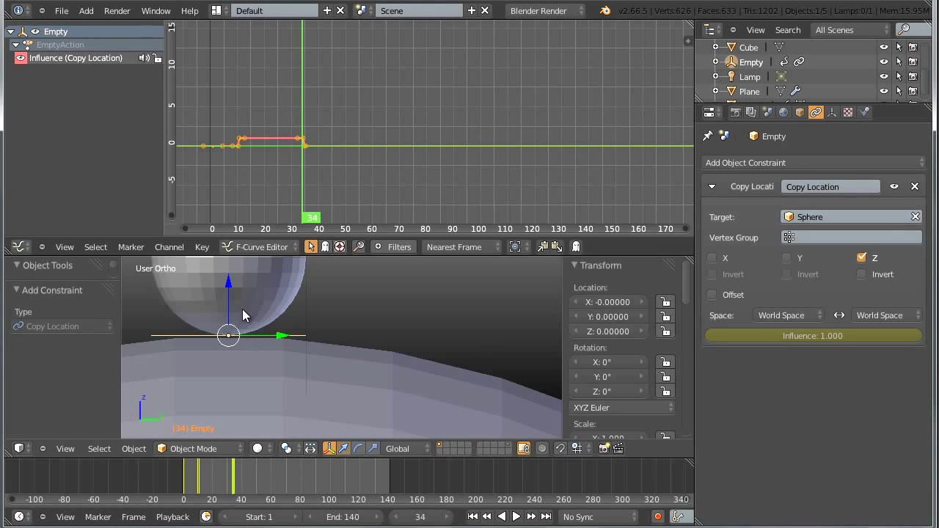
{"action": "scroll", "coordinate": [246, 303], "scroll_direction": "down", "scroll_amount": 3}
{"action": "middle_click_drag", "start_coordinate": [247, 303], "coordinate": [279, 336], "text": "shift"}
{"action": "scroll", "coordinate": [290, 336], "scroll_direction": "up", "scroll_amount": 2}
{"action": "middle_click_drag", "start_coordinate": [292, 377], "coordinate": [329, 361], "text": "shift"}
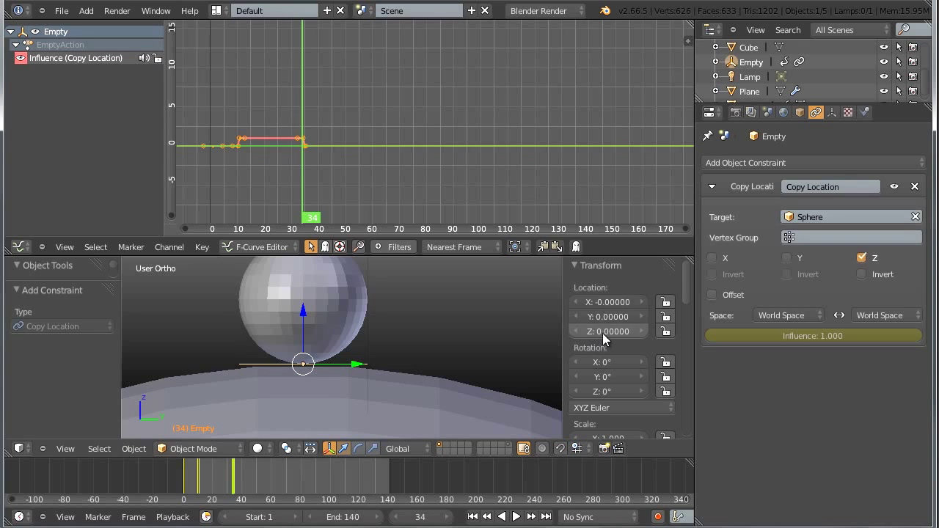
{"action": "right_click", "coordinate": [351, 337]}
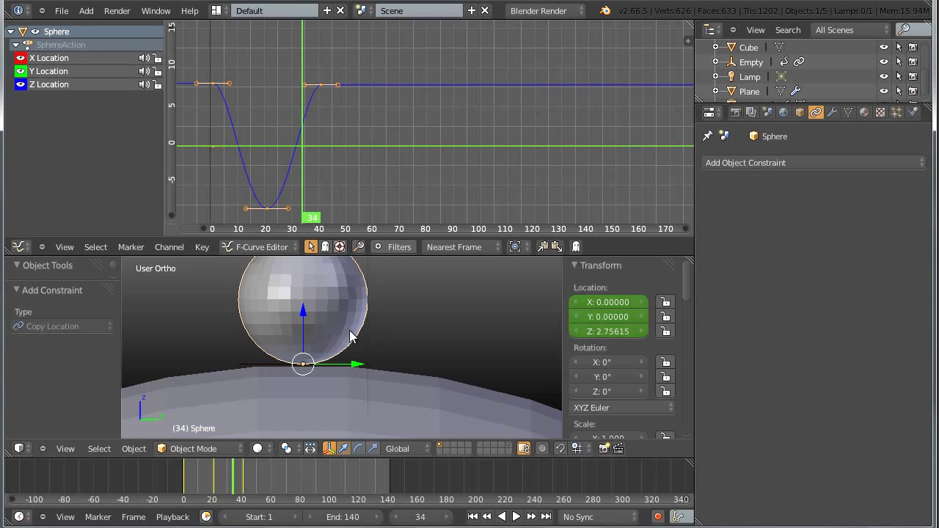
{"action": "left_click", "coordinate": [604, 332]}
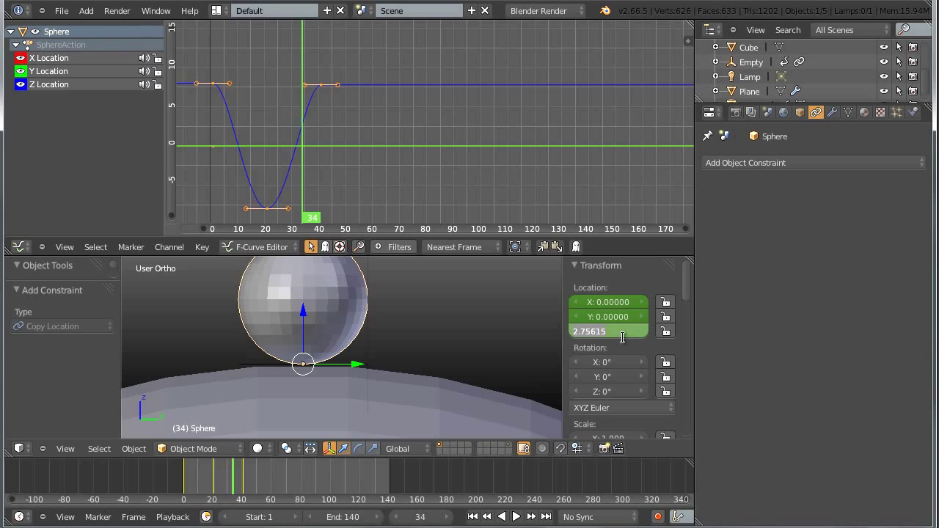
{"action": "key", "text": "Return"}
{"action": "right_click", "coordinate": [307, 363]}
{"action": "right_click", "coordinate": [305, 365]}
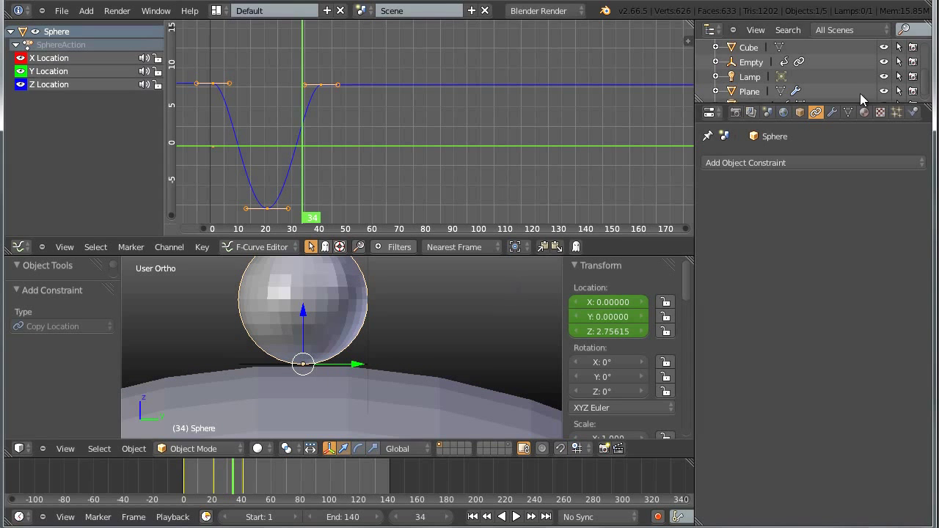
Select the empty, set its Z location to the copied 2.75615, and insert a single keyframe on Z at frame 34.
{"action": "left_click", "coordinate": [752, 63]}
{"action": "left_click", "coordinate": [605, 333]}
{"action": "key", "text": "Escape"}
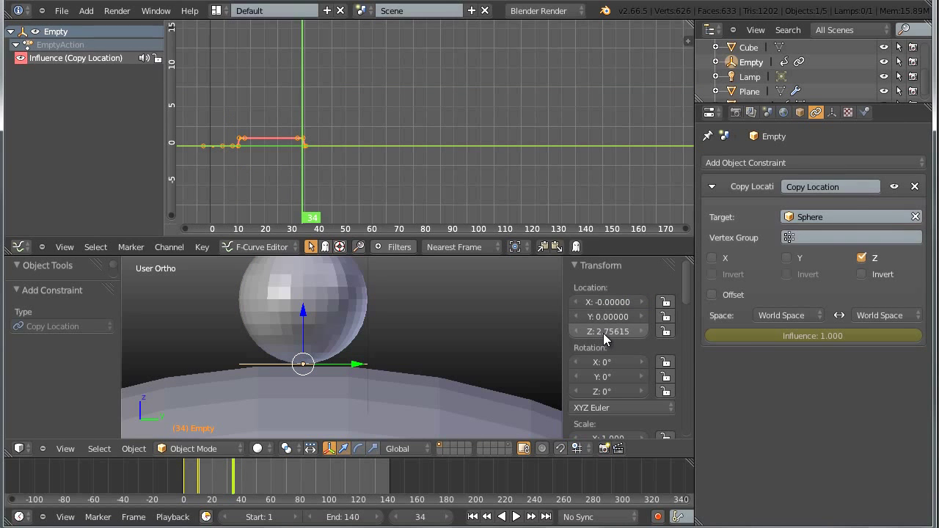
{"action": "right_click", "coordinate": [604, 332]}
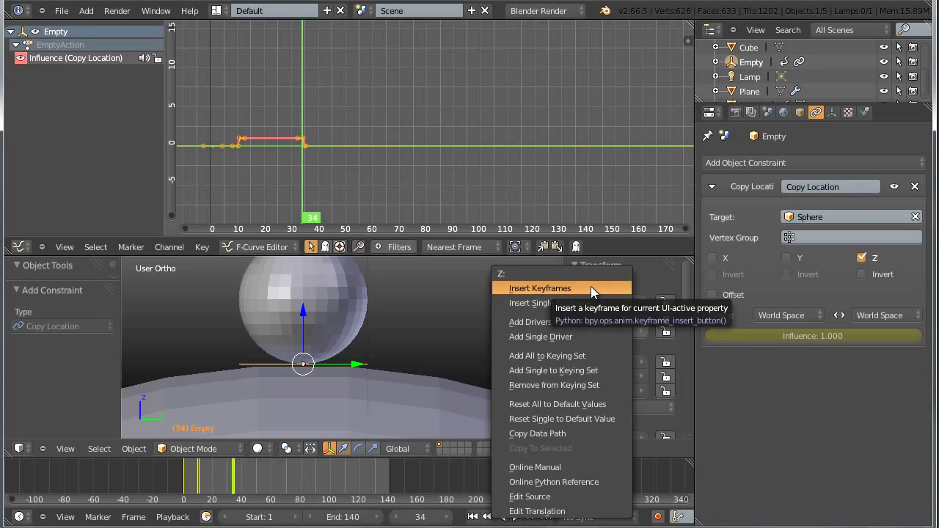
{"action": "left_click", "coordinate": [603, 303]}
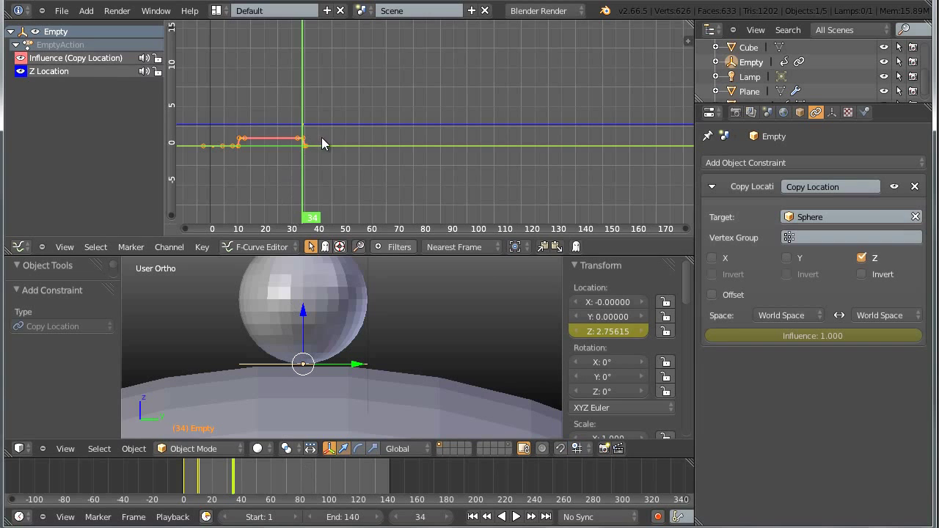
Step back to frame 31 and play the animation to check the plane's shape after the ball leaves it.
{"action": "scroll", "coordinate": [323, 147], "scroll_direction": "up", "scroll_amount": 2}
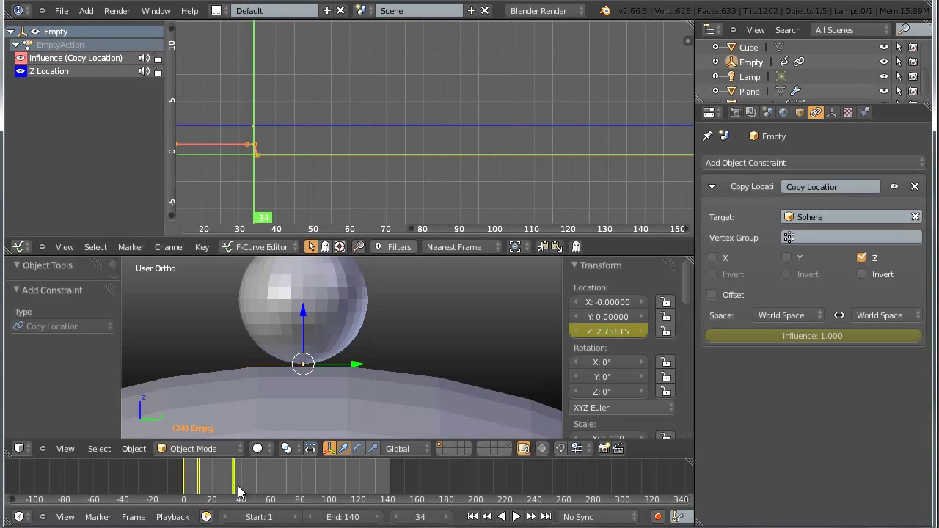
{"action": "key", "text": "Left"}
{"action": "key", "text": "Left"}
{"action": "key", "text": "Left"}
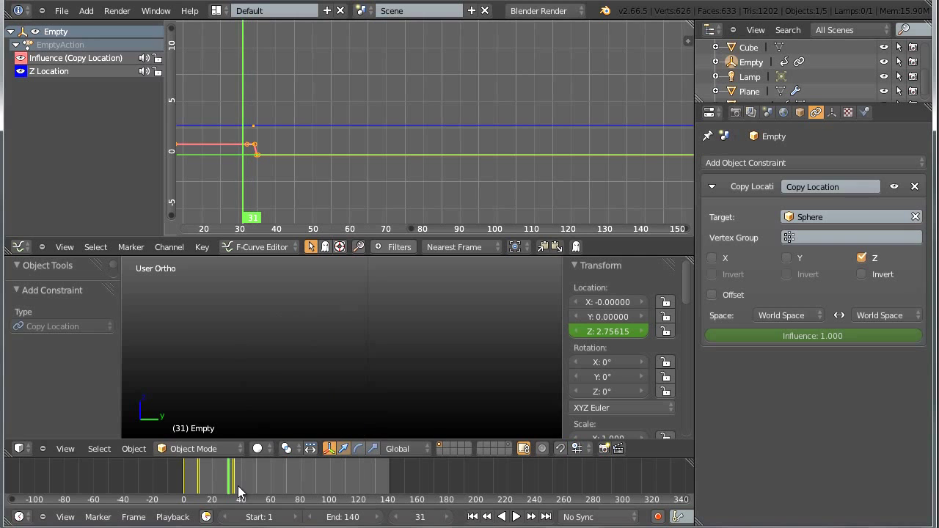
{"action": "scroll", "coordinate": [361, 355], "scroll_direction": "down", "scroll_amount": 5}
{"action": "key", "text": "alt+a"}
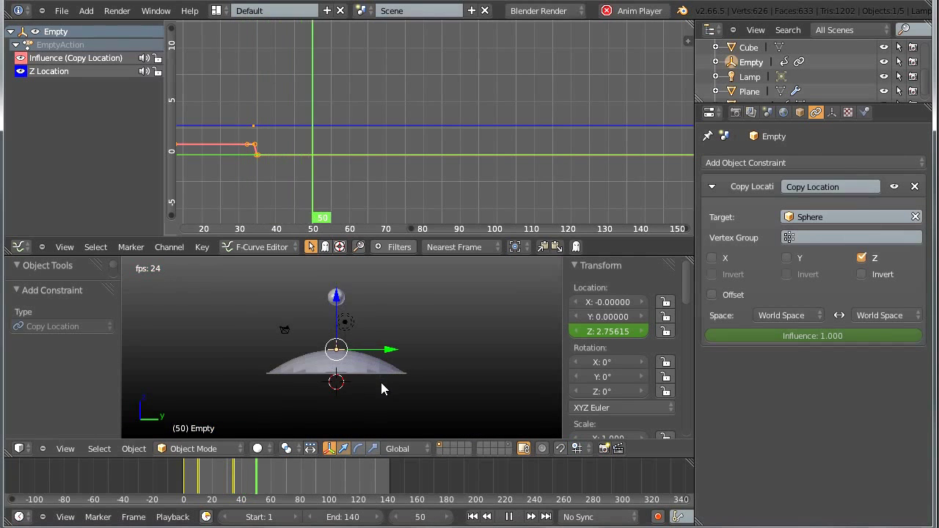
{"action": "scroll", "coordinate": [381, 382], "scroll_direction": "up", "scroll_amount": 4}
{"action": "key", "text": "alt+a"}
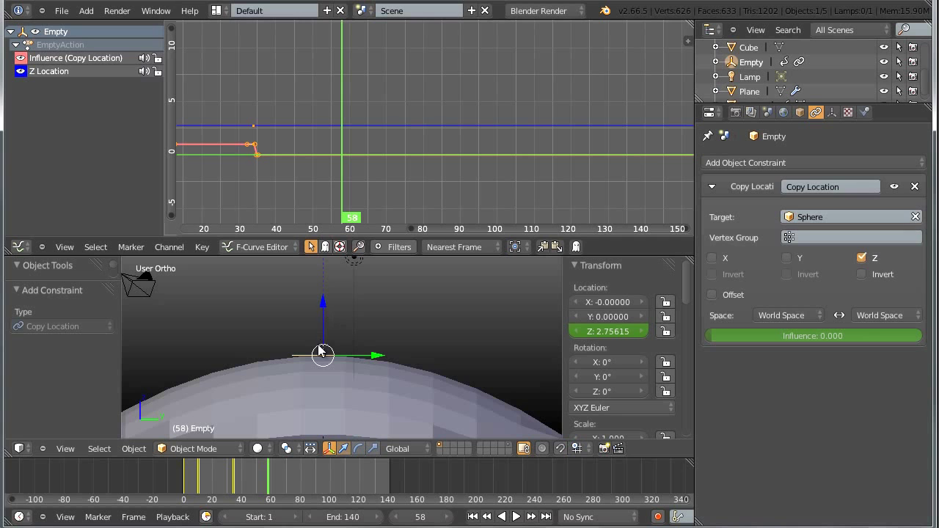
Step backwards frame by frame to frame 34, examining the empty and the plane after the release.
{"action": "key", "text": "Left"}
{"action": "key", "text": "Left"}
{"action": "key", "text": "Left"}
{"action": "key", "text": "Left"}
{"action": "key", "text": "Left"}
{"action": "key", "text": "Left"}
{"action": "key", "text": "Left"}
{"action": "key", "text": "Left"}
{"action": "key", "text": "Left"}
{"action": "key", "text": "Left"}
{"action": "key", "text": "Left"}
{"action": "key", "text": "Left"}
{"action": "key", "text": "Left"}
{"action": "key", "text": "Left"}
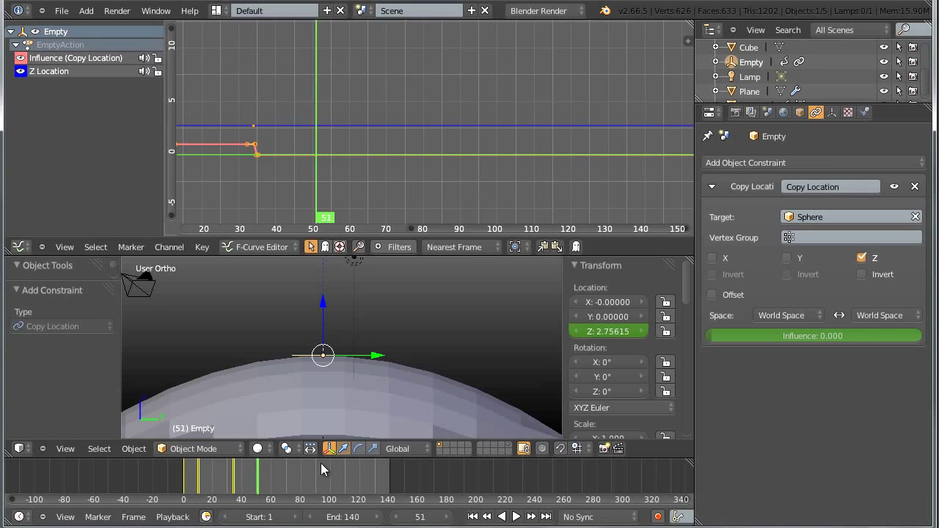
{"action": "key", "text": "Left"}
{"action": "key", "text": "Left"}
{"action": "key", "text": "Left"}
{"action": "key", "text": "Left"}
{"action": "key", "text": "Left"}
{"action": "key", "text": "Left"}
{"action": "key", "text": "Left"}
{"action": "key", "text": "Left"}
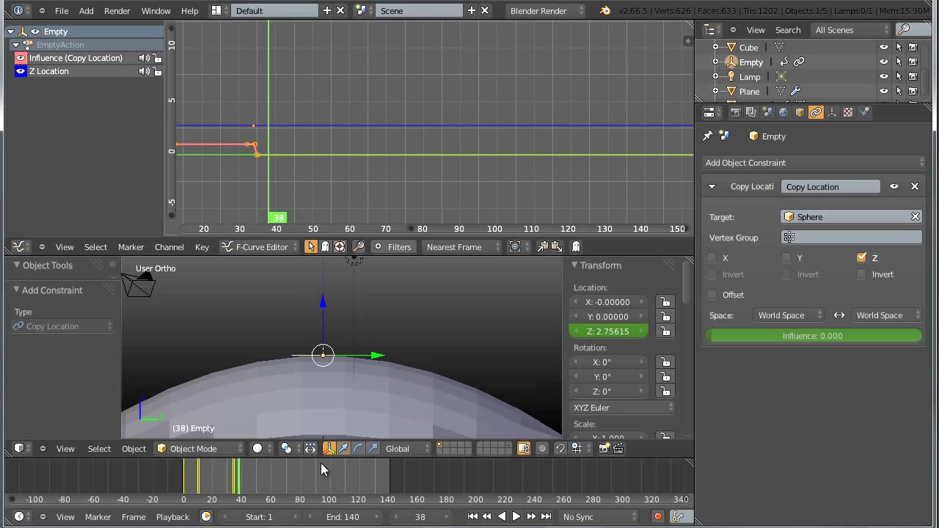
{"action": "key", "text": "Left"}
{"action": "key", "text": "Left"}
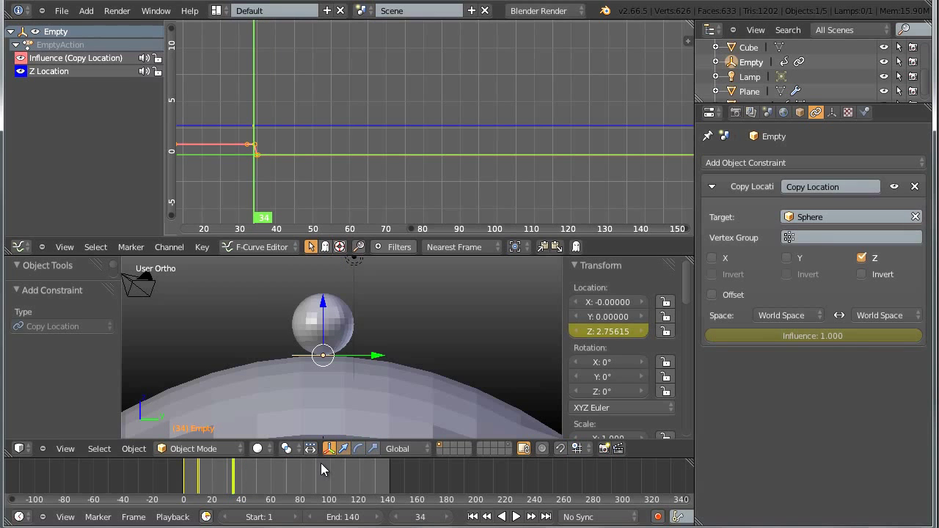
Advance the animation ten frames to frame 44.
{"action": "key", "text": "Up"}
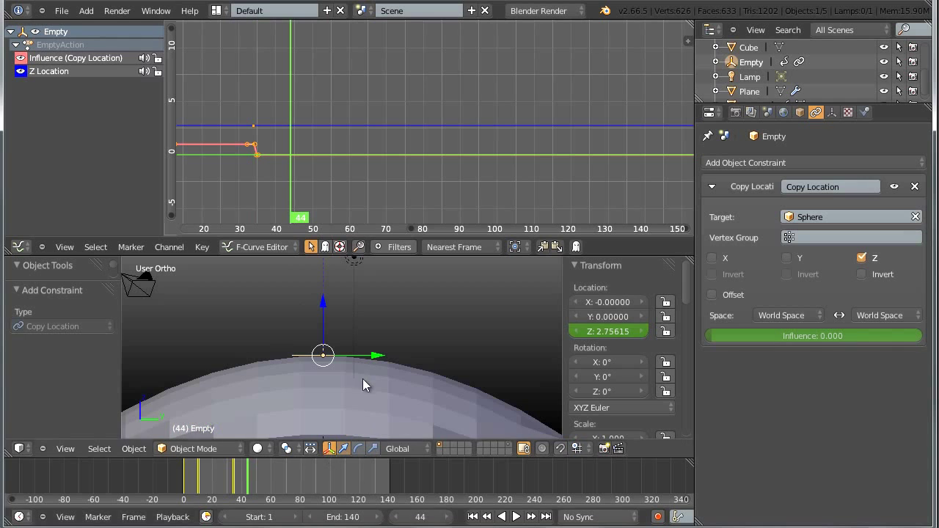
{"action": "scroll", "coordinate": [349, 370], "scroll_direction": "down", "scroll_amount": 3}
{"action": "middle_click_drag", "start_coordinate": [355, 369], "coordinate": [366, 349], "text": "shift"}
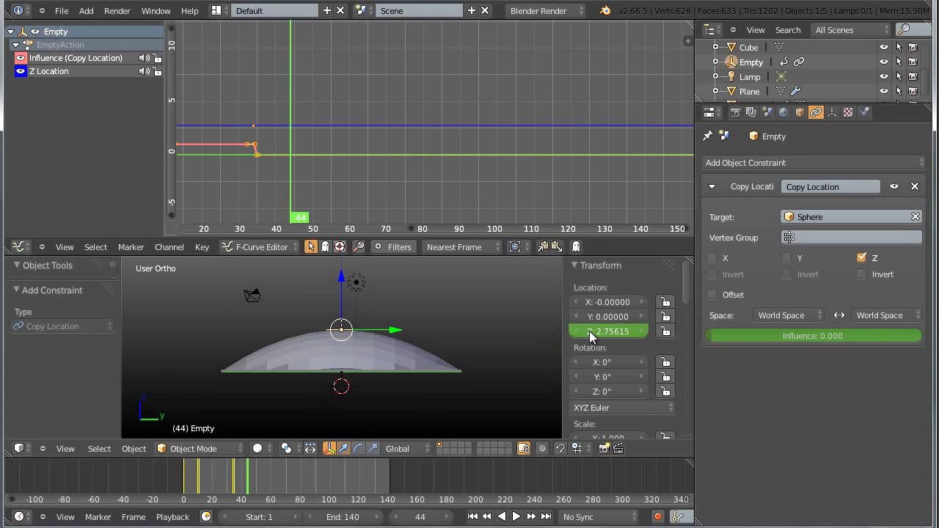
{"action": "scroll", "coordinate": [353, 328], "scroll_direction": "up", "scroll_amount": 3}
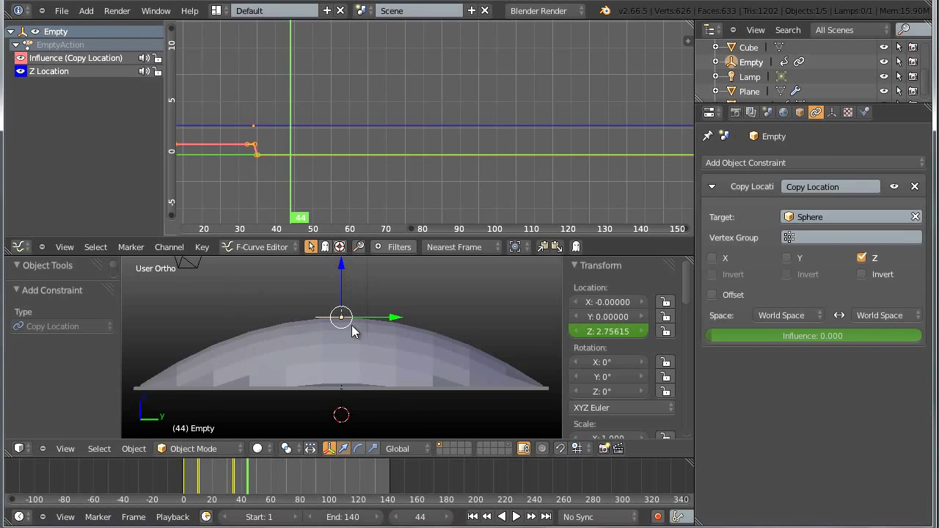
{"action": "left_click", "coordinate": [600, 332]}
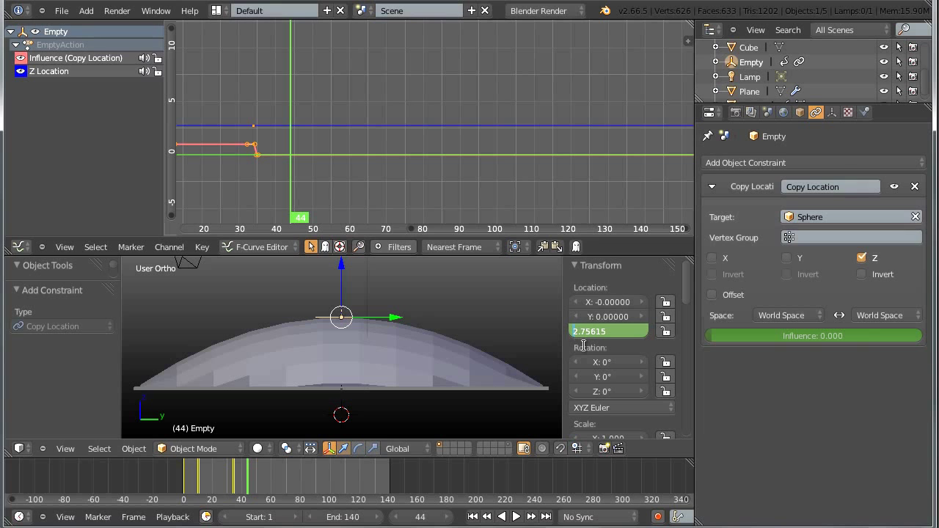
{"action": "type", "text": "-"}
{"action": "key", "text": "Escape"}
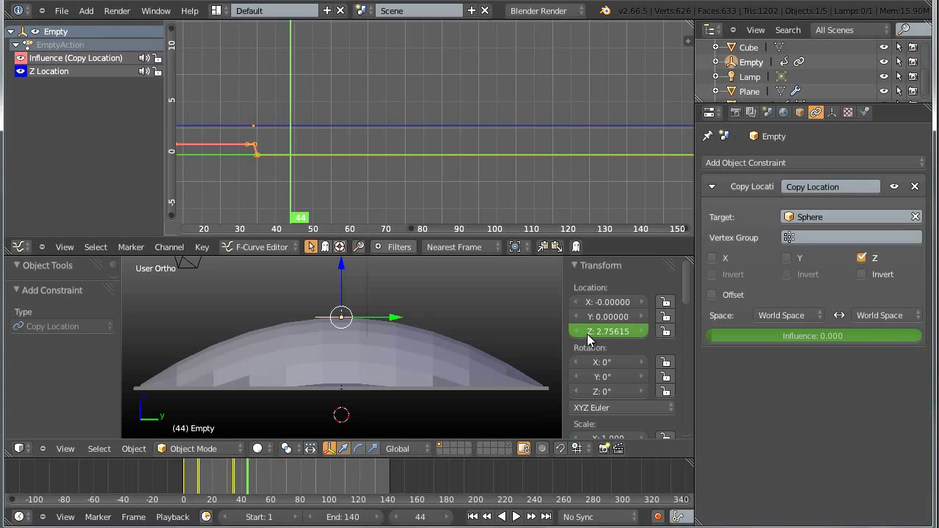
Set the empty's Z location to -2.75615 and insert a single keyframe on Z at frame 44.
{"action": "left_click", "coordinate": [593, 334]}
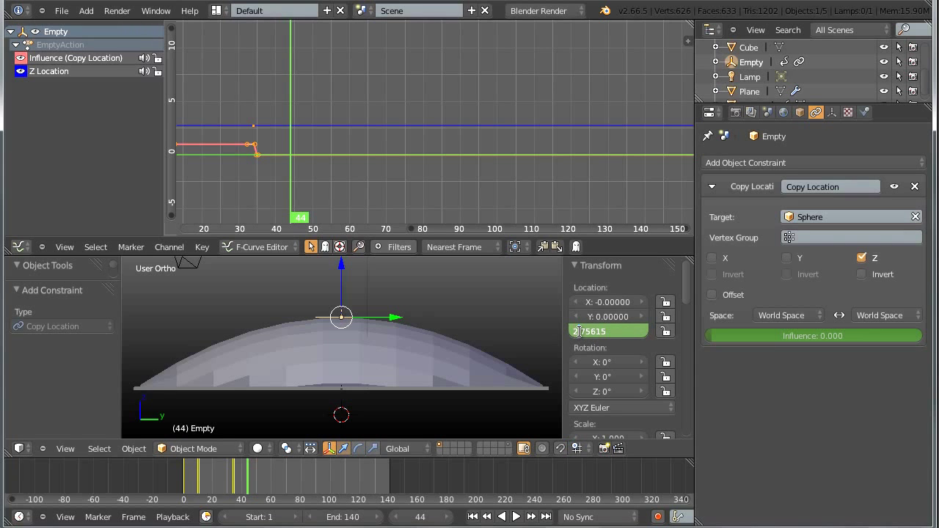
{"action": "type", "text": "-"}
{"action": "key", "text": "Return"}
{"action": "right_click", "coordinate": [615, 333]}
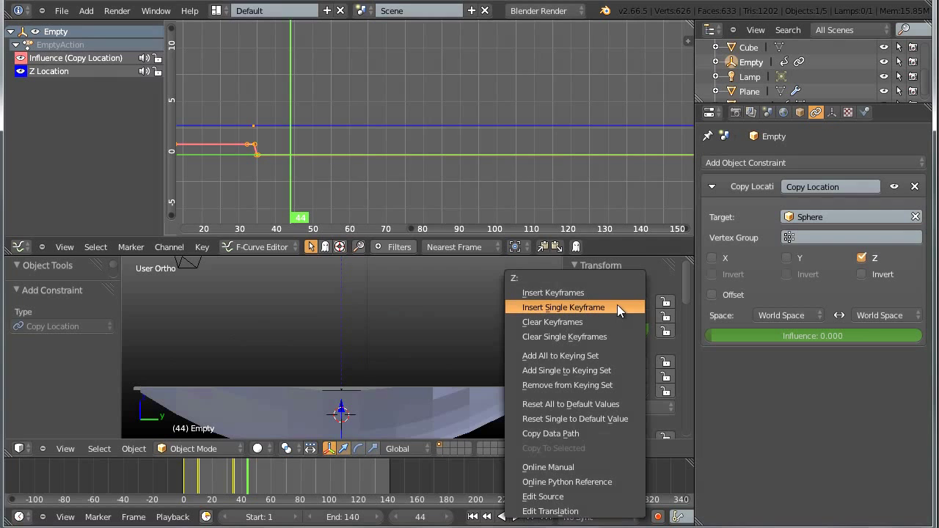
{"action": "left_click", "coordinate": [619, 304]}
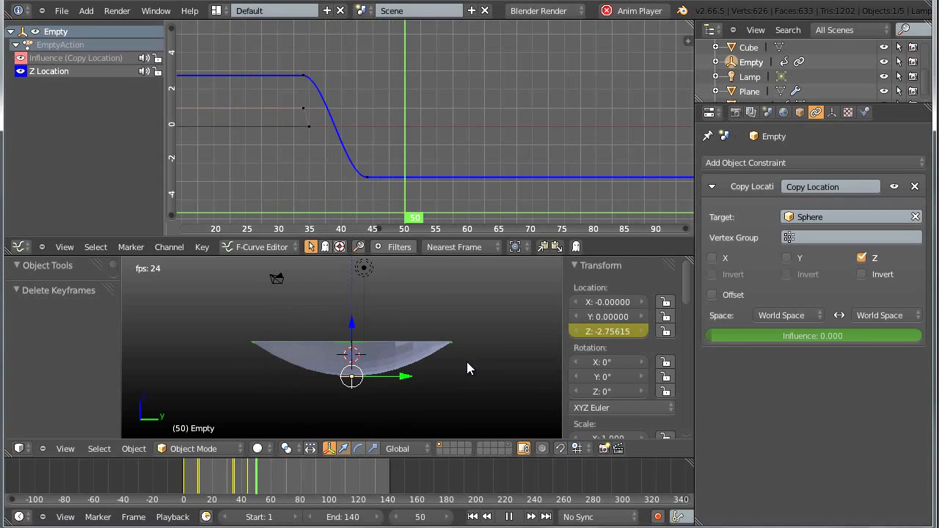
Play the animation to check how the plane swings downward after the ball's release.
{"action": "key", "text": "alt+a"}
{"action": "middle_click_drag", "start_coordinate": [400, 352], "coordinate": [370, 368]}
{"action": "scroll", "coordinate": [370, 369], "scroll_direction": "up", "scroll_amount": 2}
{"action": "scroll", "coordinate": [371, 368], "scroll_direction": "down", "scroll_amount": 4}
Go to frame 54, set the empty's Z location to 2.75615, and insert a single keyframe on Z.
{"action": "left_click_drag", "start_coordinate": [448, 224], "coordinate": [368, 229]}
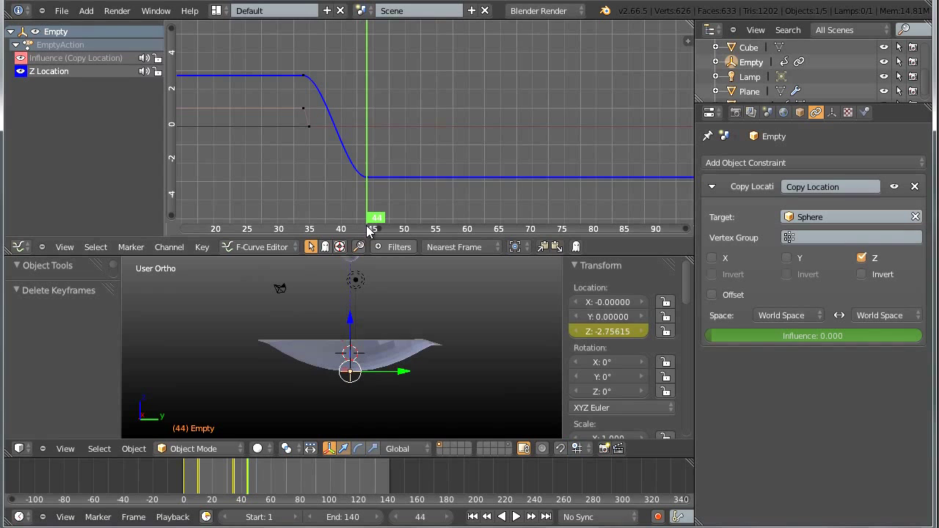
{"action": "left_click", "coordinate": [438, 217]}
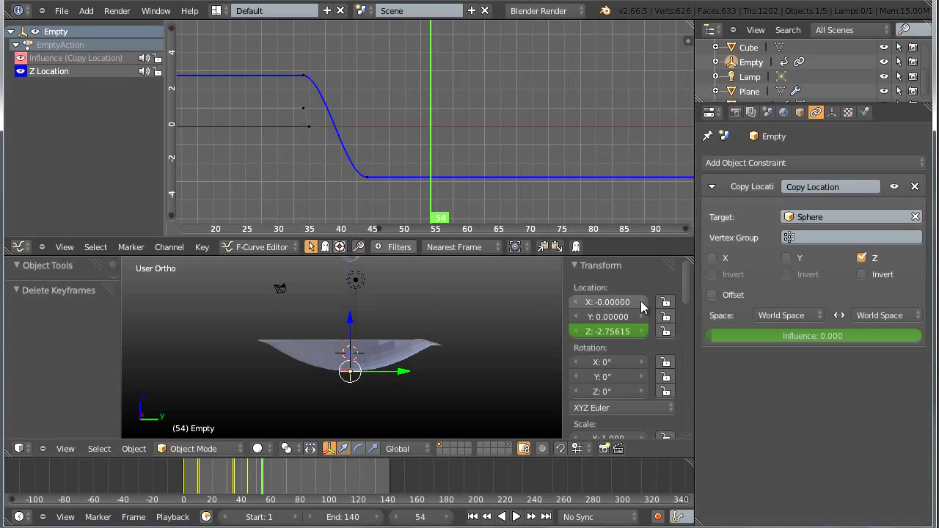
{"action": "left_click", "coordinate": [601, 331]}
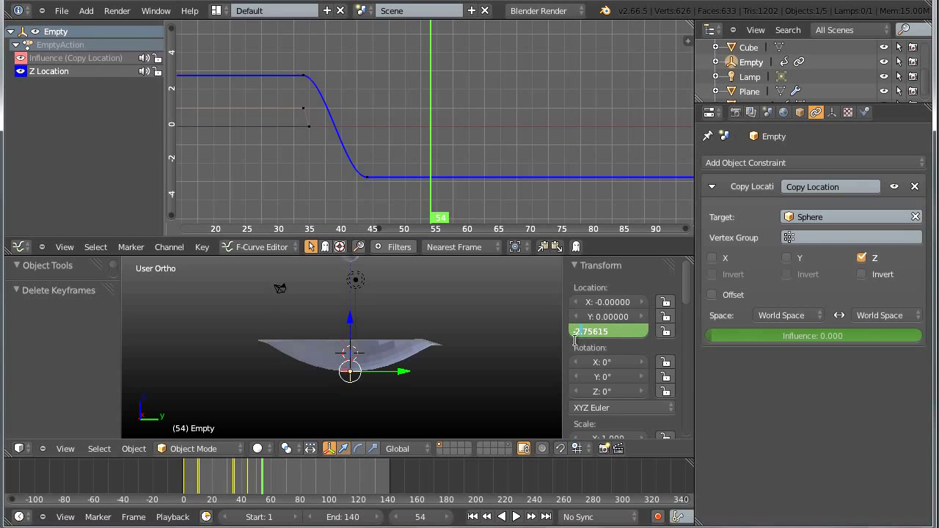
{"action": "key", "text": "Delete"}
{"action": "key", "text": "Return"}
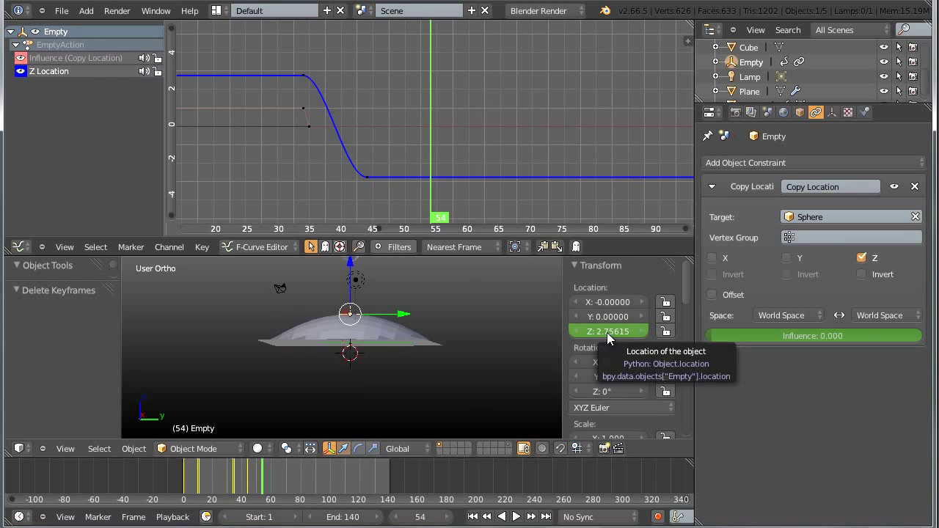
{"action": "right_click", "coordinate": [607, 333]}
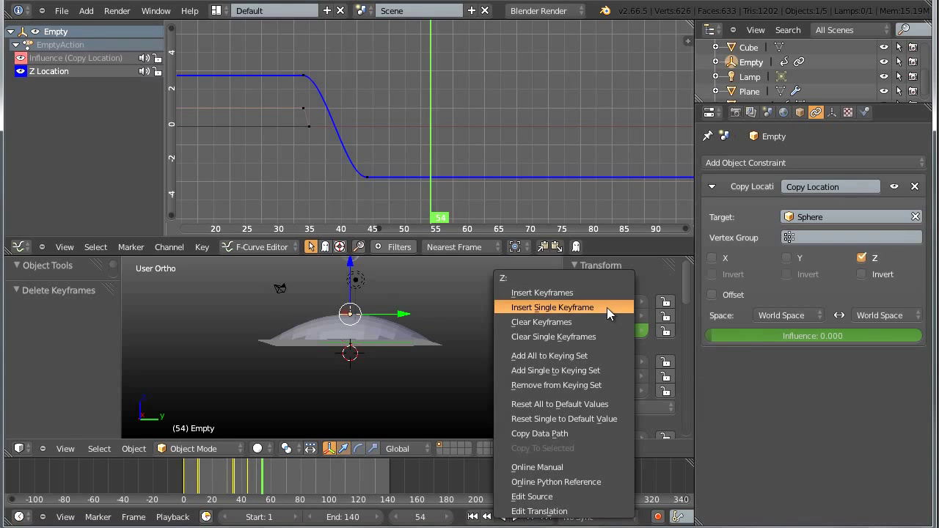
{"action": "left_click", "coordinate": [607, 307]}
Play the animation to review the plane's rebound, and examine the bulged plane from several angles.
{"action": "scroll", "coordinate": [471, 310], "scroll_direction": "down", "scroll_amount": 3}
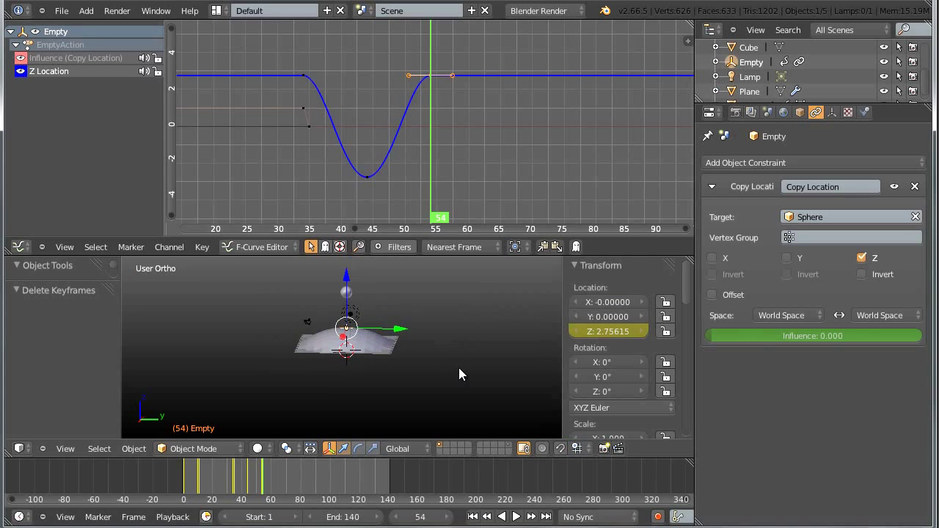
{"action": "key", "text": "alt+a"}
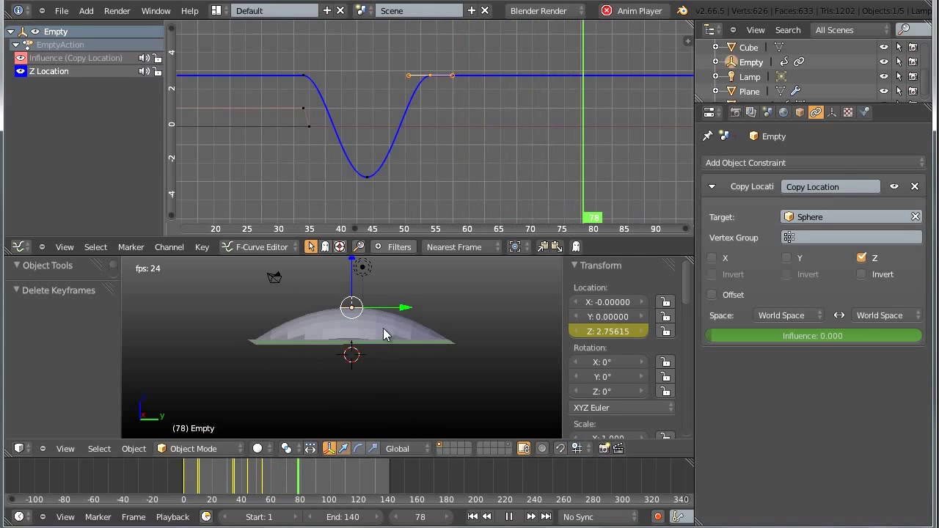
{"action": "key", "text": "alt+a"}
{"action": "scroll", "coordinate": [382, 323], "scroll_direction": "up", "scroll_amount": 2}
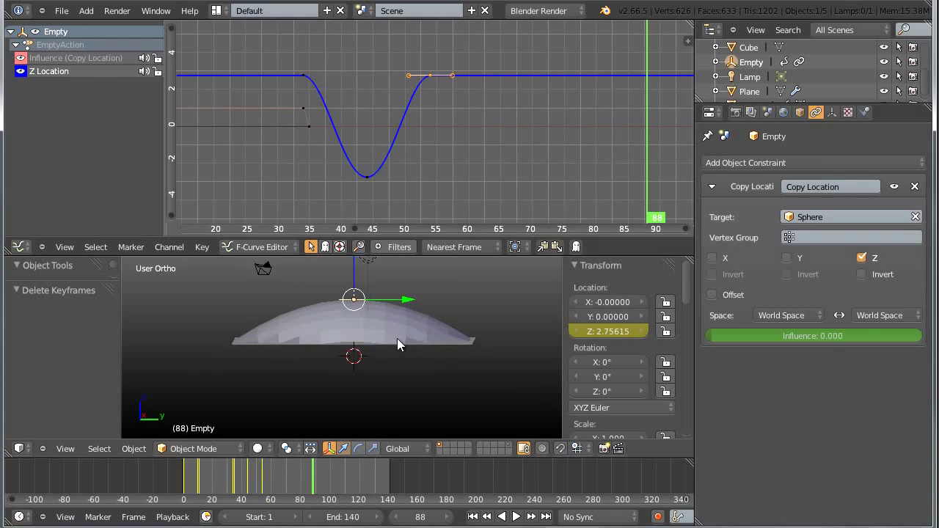
{"action": "middle_click_drag", "start_coordinate": [402, 336], "coordinate": [397, 330]}
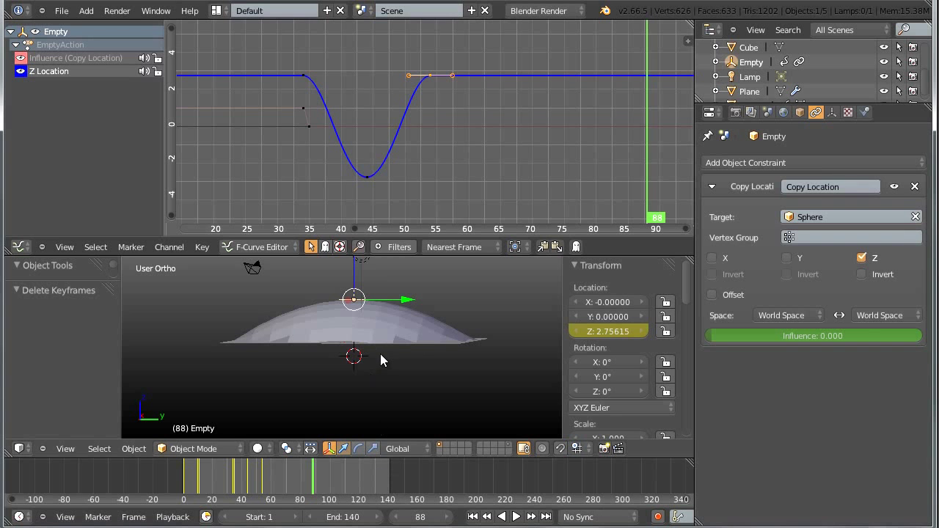
{"action": "middle_click_drag", "start_coordinate": [384, 363], "coordinate": [396, 359]}
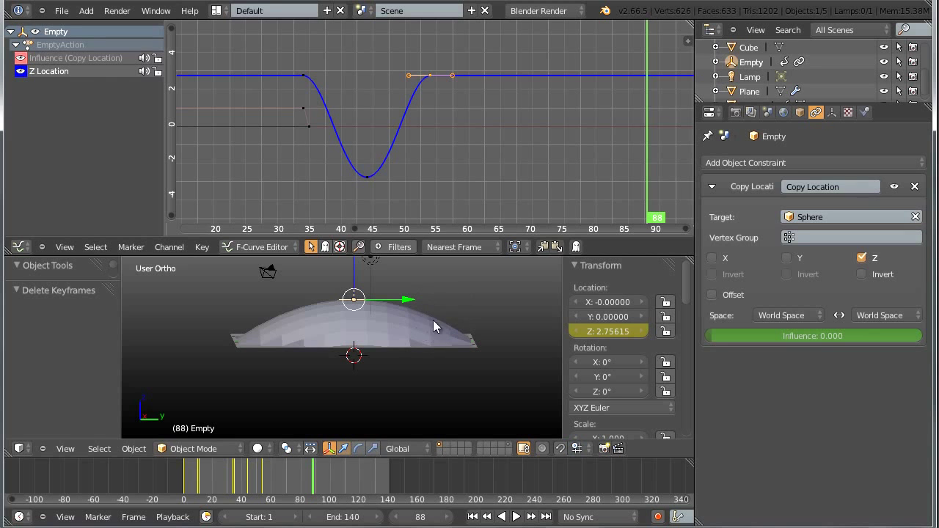
{"action": "middle_click_drag", "start_coordinate": [408, 304], "coordinate": [409, 363]}
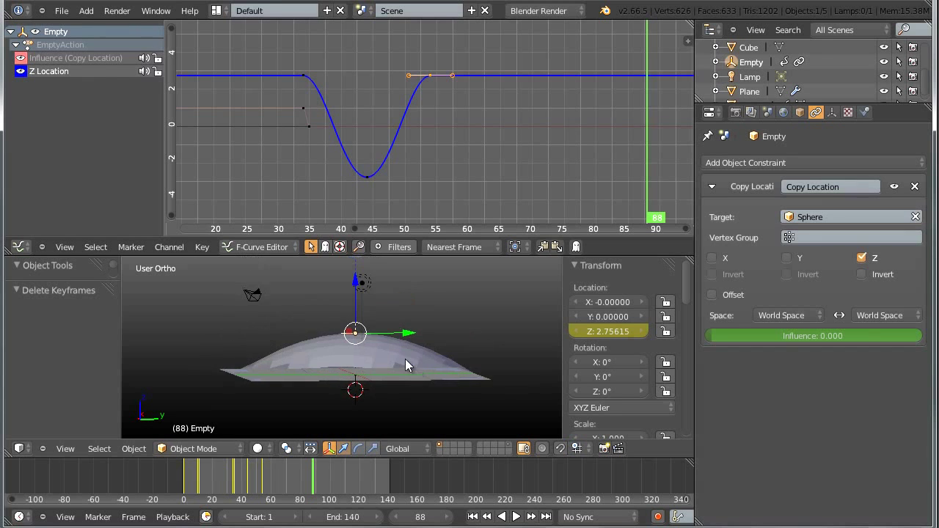
{"action": "scroll", "coordinate": [411, 367], "scroll_direction": "up", "scroll_amount": 3}
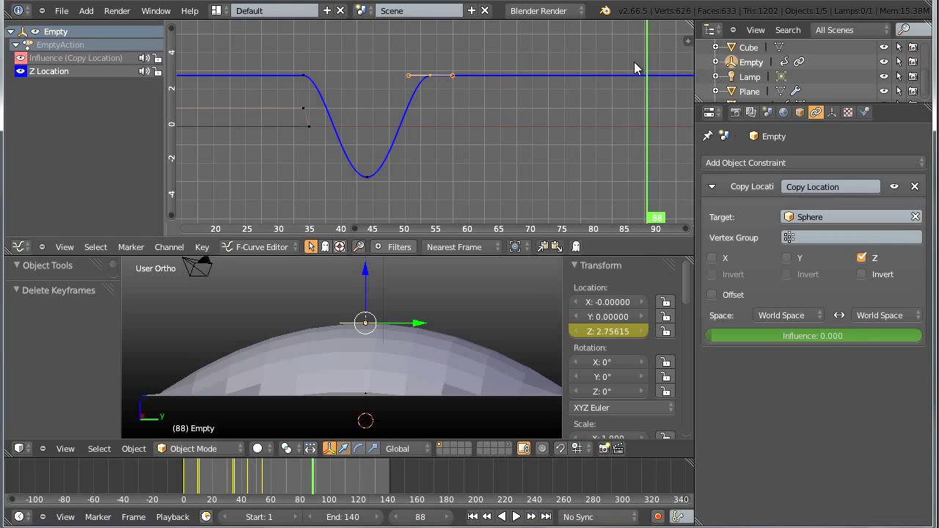
Show the F-curve properties and add a Cycles modifier to the empty's Z Location curve.
{"action": "key", "text": "n"}
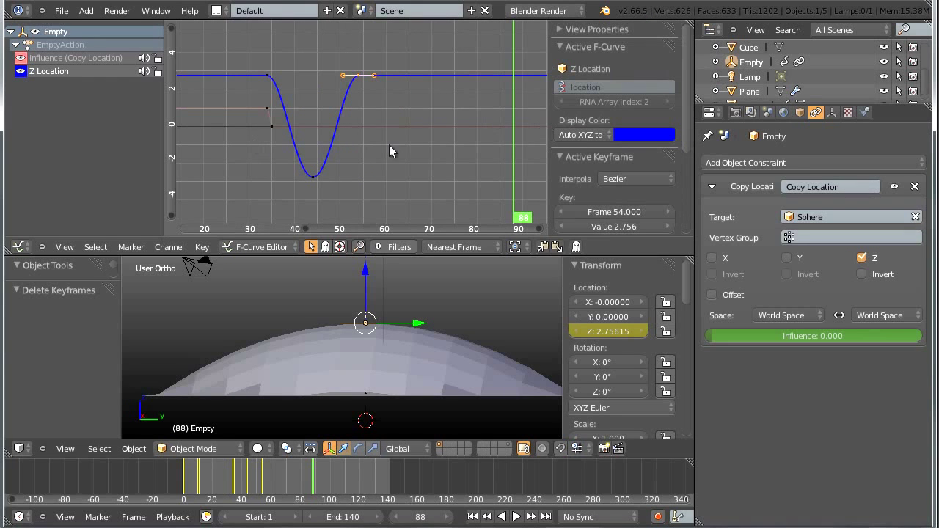
{"action": "scroll", "coordinate": [624, 167], "scroll_direction": "down", "scroll_amount": 5}
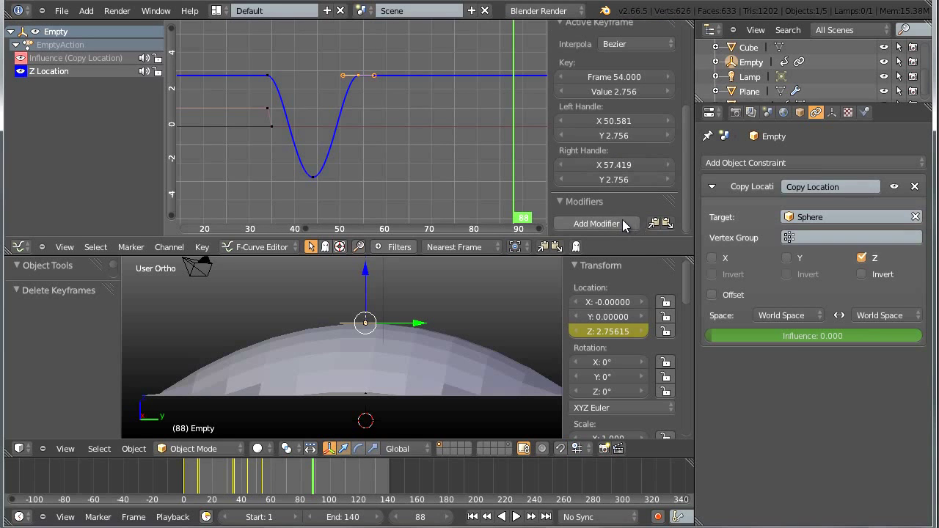
{"action": "left_click", "coordinate": [630, 219]}
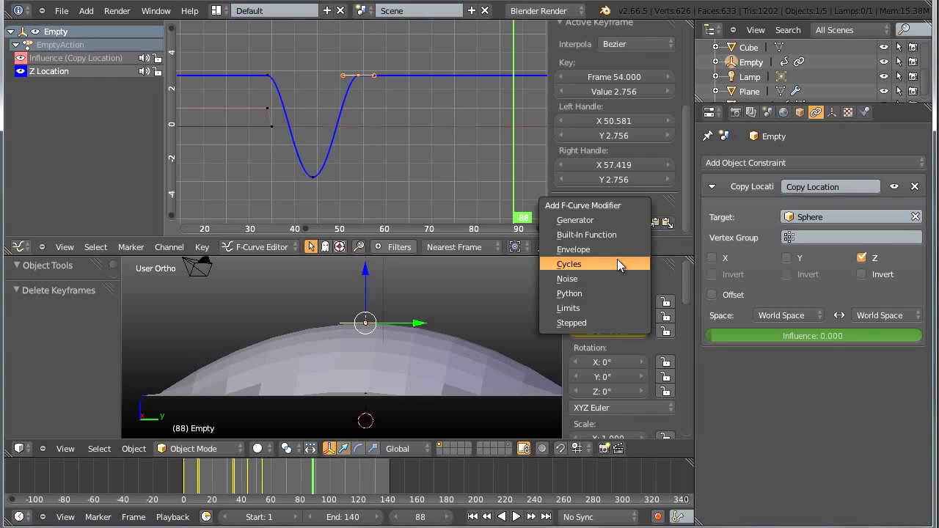
{"action": "left_click", "coordinate": [618, 263]}
{"action": "scroll", "coordinate": [468, 190], "scroll_direction": "down", "scroll_amount": 4}
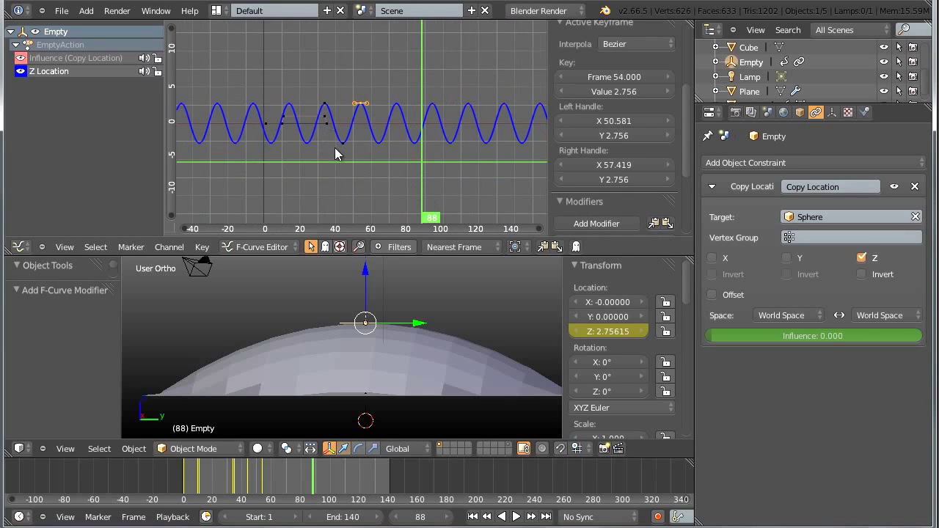
{"action": "scroll", "coordinate": [345, 146], "scroll_direction": "up", "scroll_amount": 2}
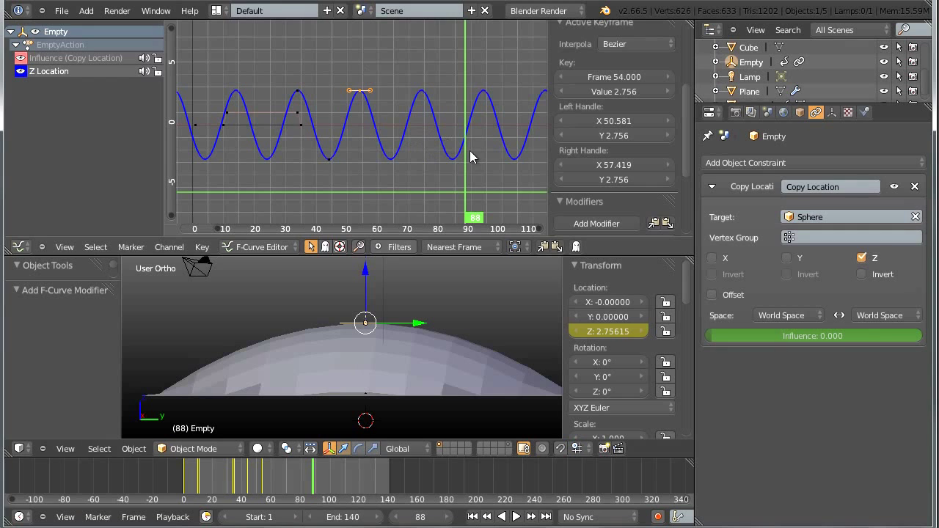
Restrict the Cycles modifier's frame range to start at frame 34 and end at frame 140.
{"action": "scroll", "coordinate": [646, 213], "scroll_direction": "down", "scroll_amount": 5}
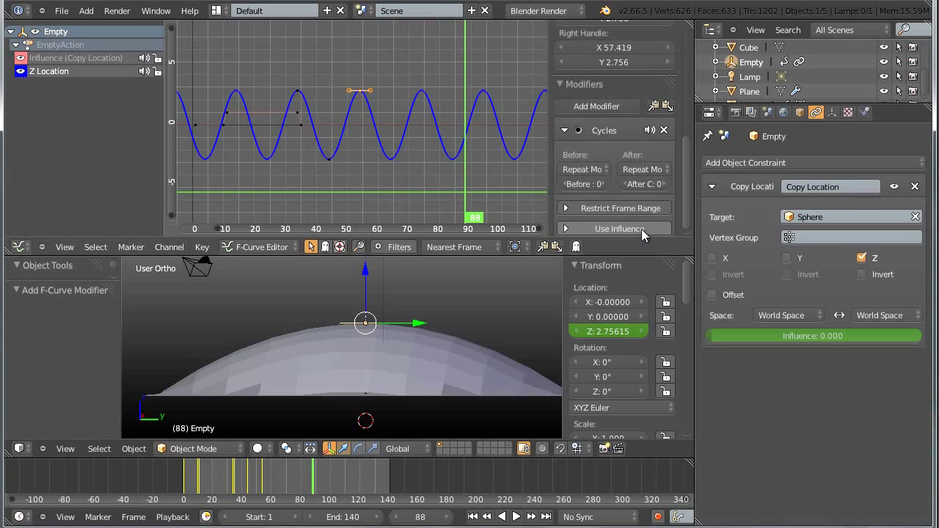
{"action": "left_click", "coordinate": [588, 201]}
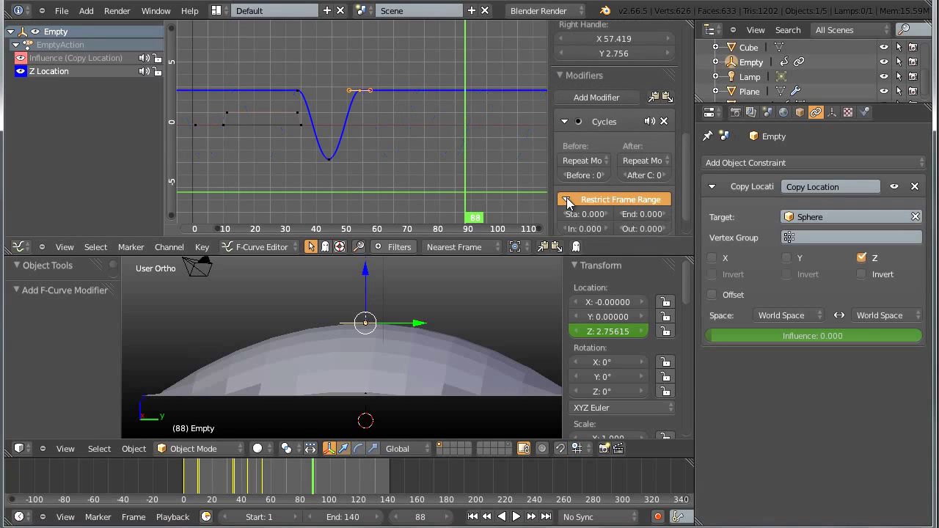
{"action": "left_click", "coordinate": [644, 214]}
{"action": "type", "text": "140"}
{"action": "key", "text": "Return"}
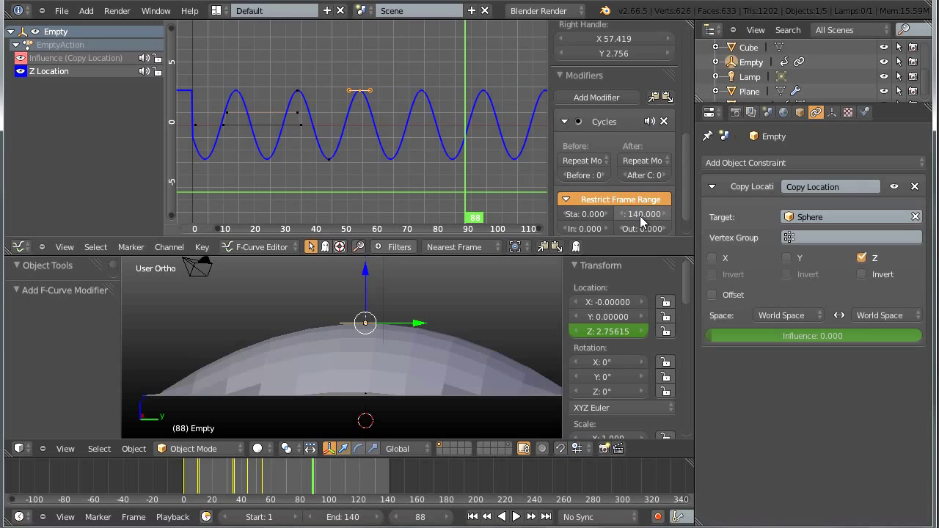
{"action": "left_click", "coordinate": [592, 220]}
{"action": "type", "text": "4"}
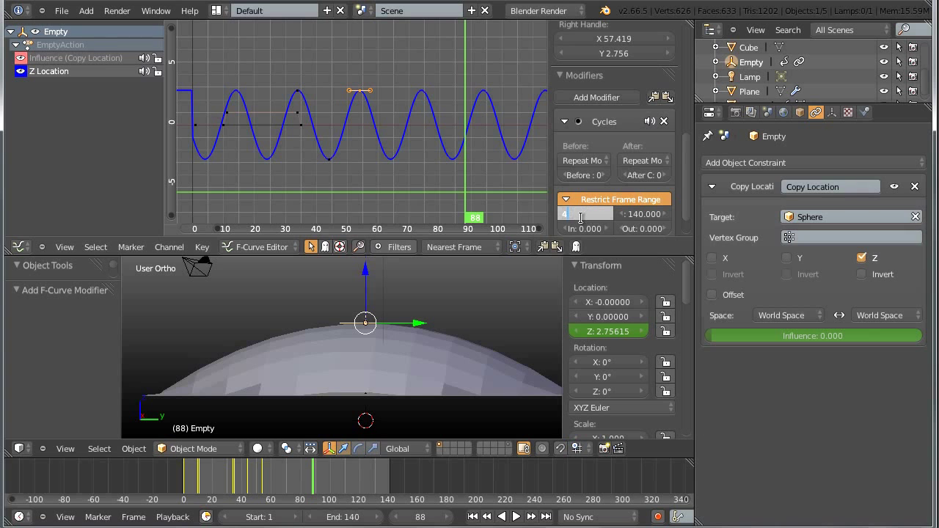
{"action": "key", "text": "Return"}
Play the animation from frame 11 to check the repeating oscillation of the plane.
{"action": "left_click_drag", "start_coordinate": [382, 218], "coordinate": [228, 218]}
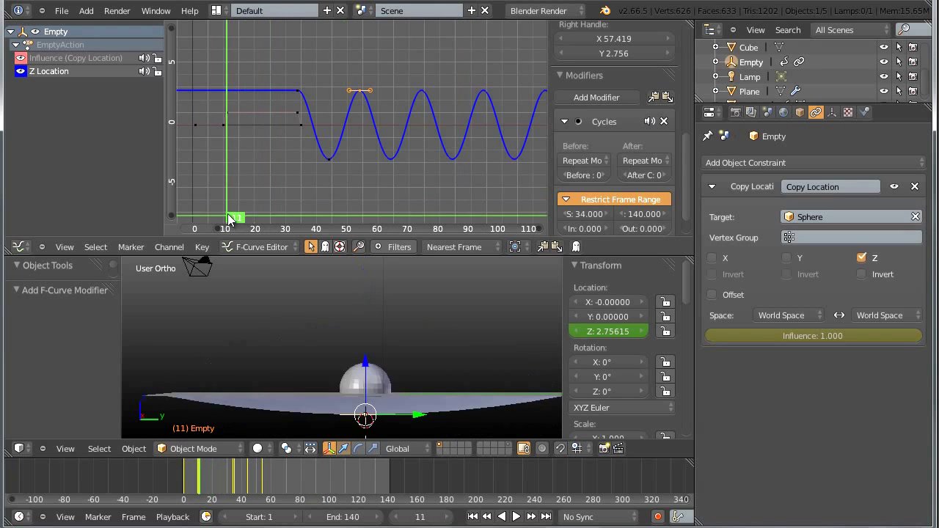
{"action": "key", "text": "alt+a"}
{"action": "scroll", "coordinate": [406, 200], "scroll_direction": "down", "scroll_amount": 2}
{"action": "scroll", "coordinate": [444, 289], "scroll_direction": "down", "scroll_amount": 3}
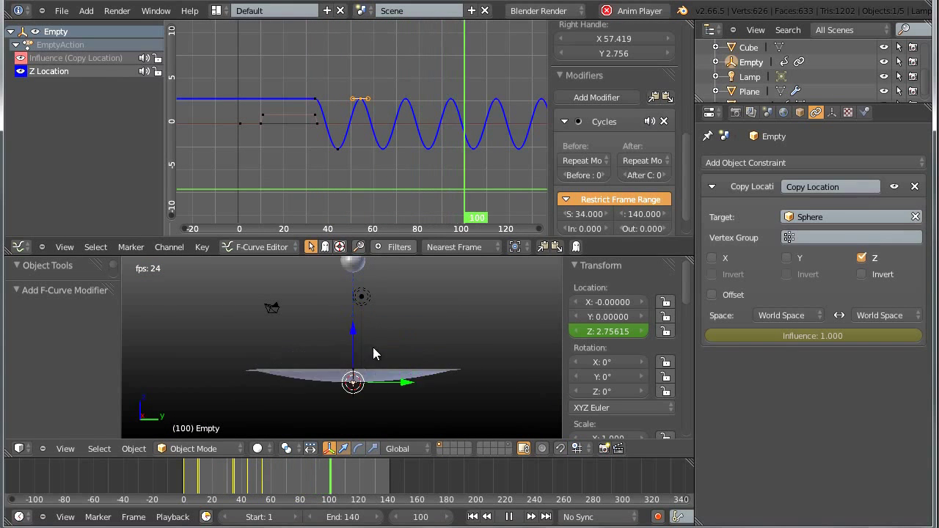
{"action": "key", "text": "alt+a"}
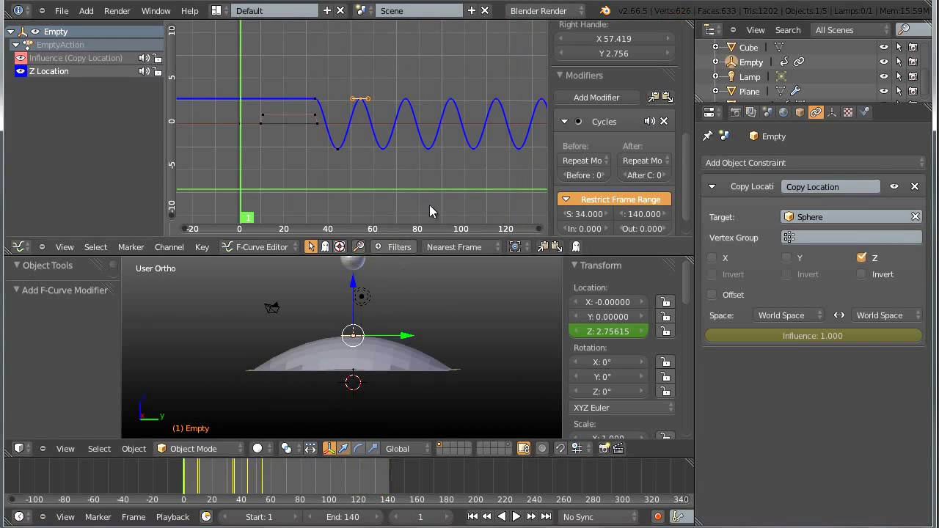
Add an Envelope modifier to the empty's Z Location curve below the Cycles modifier.
{"action": "scroll", "coordinate": [633, 189], "scroll_direction": "down", "scroll_amount": 1}
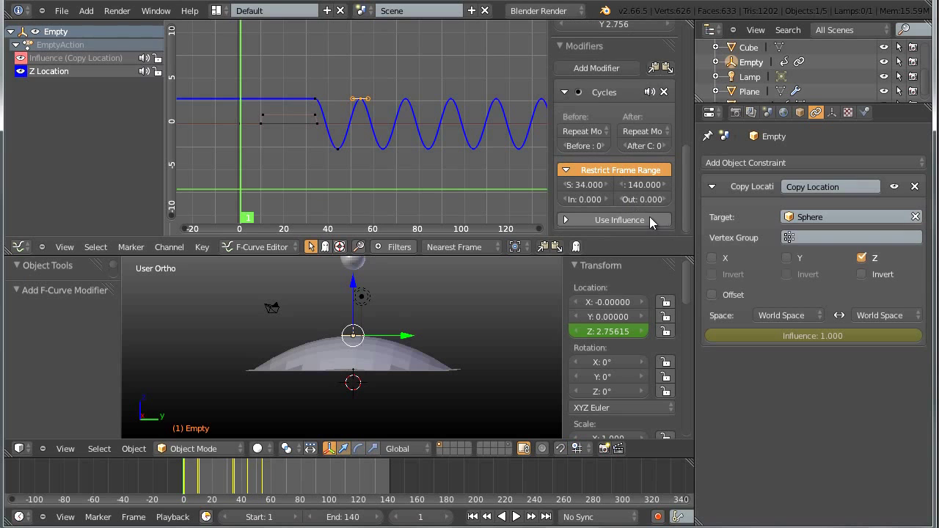
{"action": "left_click", "coordinate": [624, 68]}
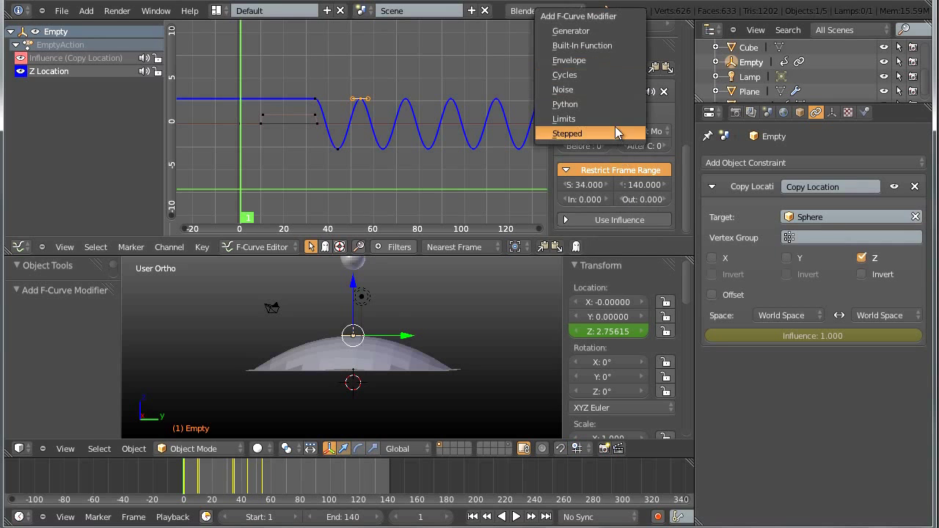
{"action": "left_click", "coordinate": [616, 60]}
{"action": "scroll", "coordinate": [629, 219], "scroll_direction": "down", "scroll_amount": 2}
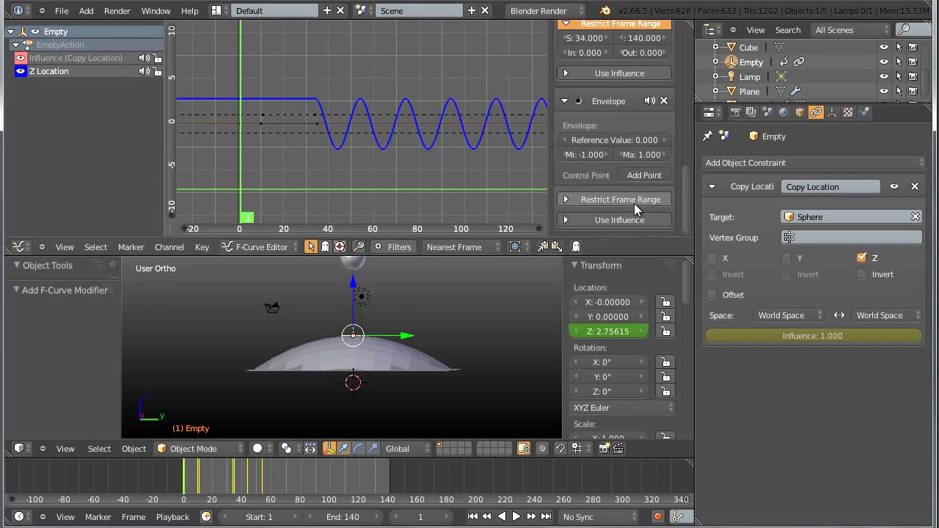
Restrict the Envelope modifier's frame range to start at frame 34 and end at frame 140.
{"action": "left_click", "coordinate": [569, 198]}
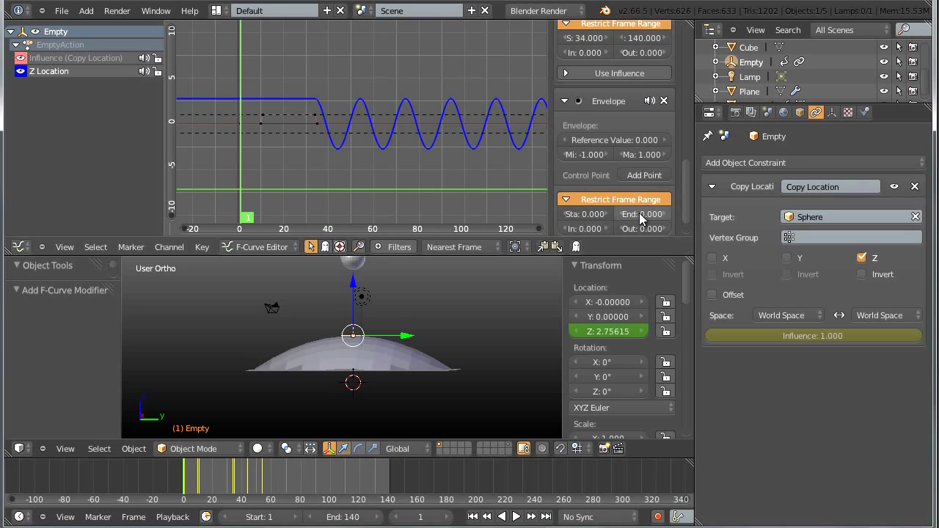
{"action": "left_click", "coordinate": [637, 213]}
{"action": "type", "text": "1"}
{"action": "left_click", "coordinate": [584, 214]}
{"action": "type", "text": "34"}
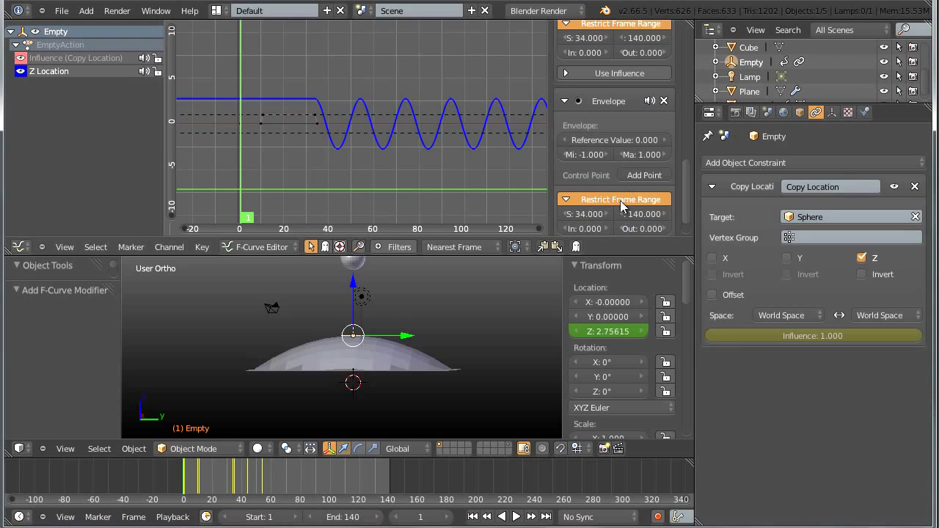
{"action": "middle_click_drag", "start_coordinate": [452, 174], "coordinate": [388, 189]}
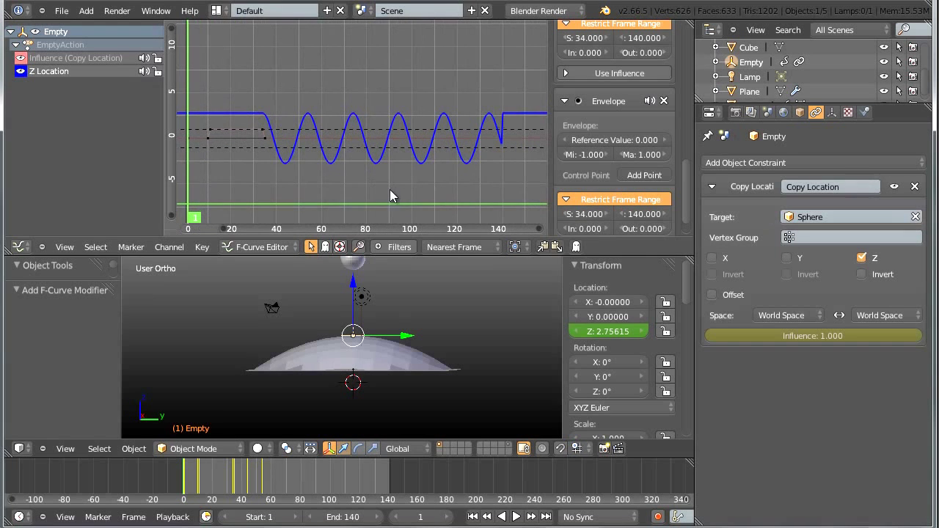
{"action": "key", "text": "ctrl+Up"}
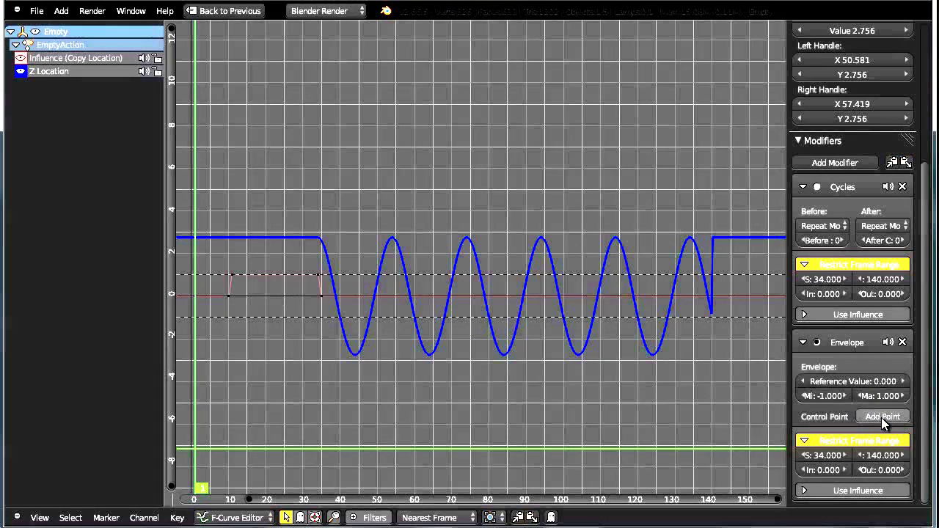
{"action": "left_click", "coordinate": [883, 417]}
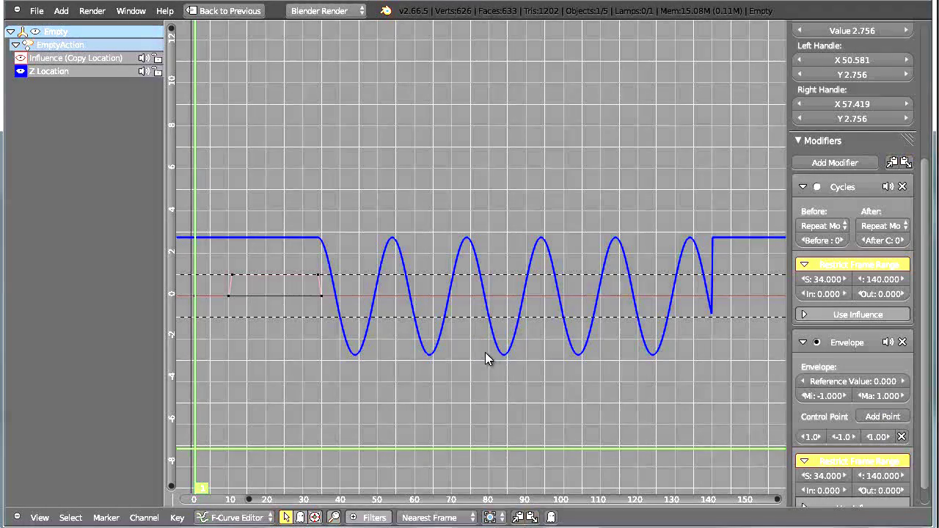
{"action": "left_click", "coordinate": [902, 437]}
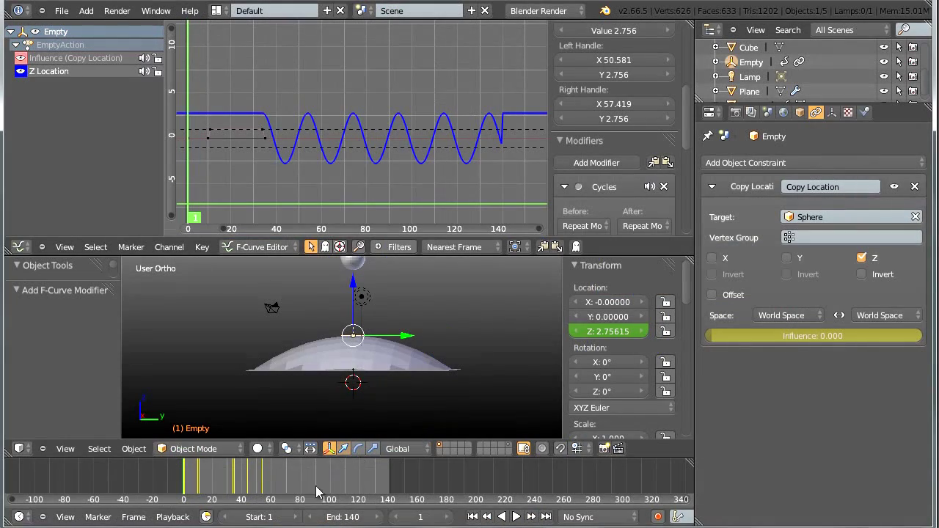
Add Envelope control points to the Z Location curve at frame 34 and at frame 140.
{"action": "left_click", "coordinate": [416, 516]}
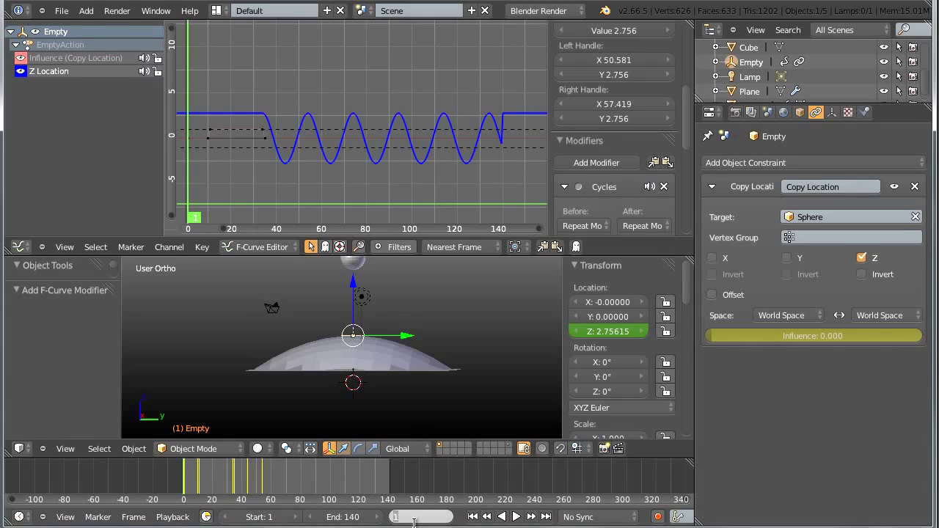
{"action": "type", "text": "34"}
{"action": "key", "text": "Return"}
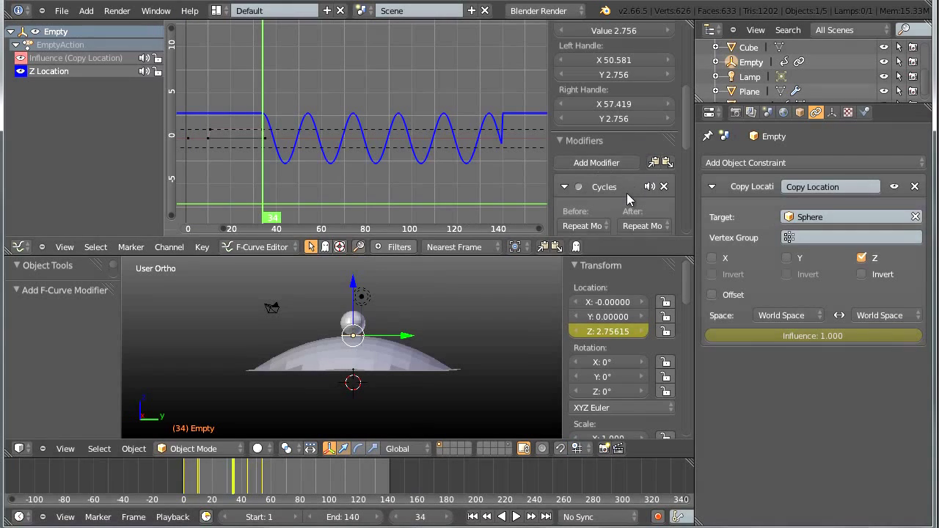
{"action": "key", "text": "ctrl+Up"}
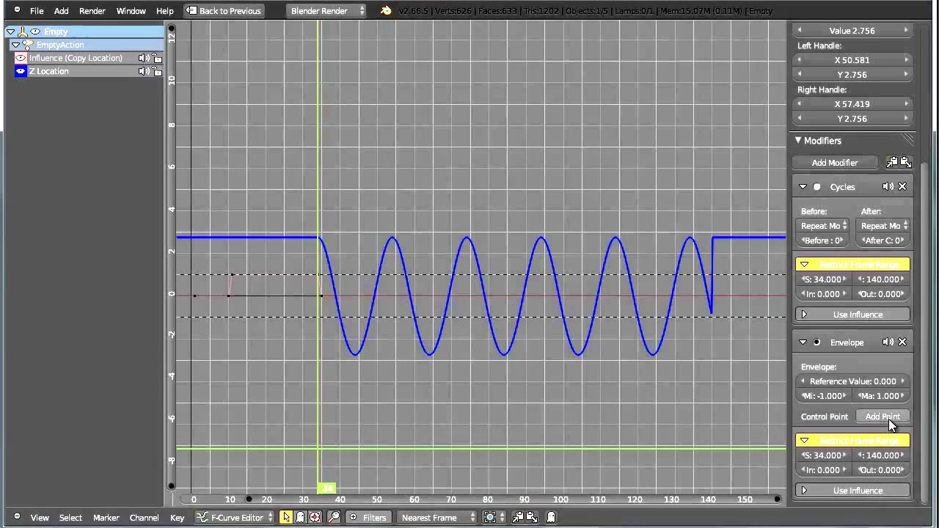
{"action": "left_click", "coordinate": [888, 419]}
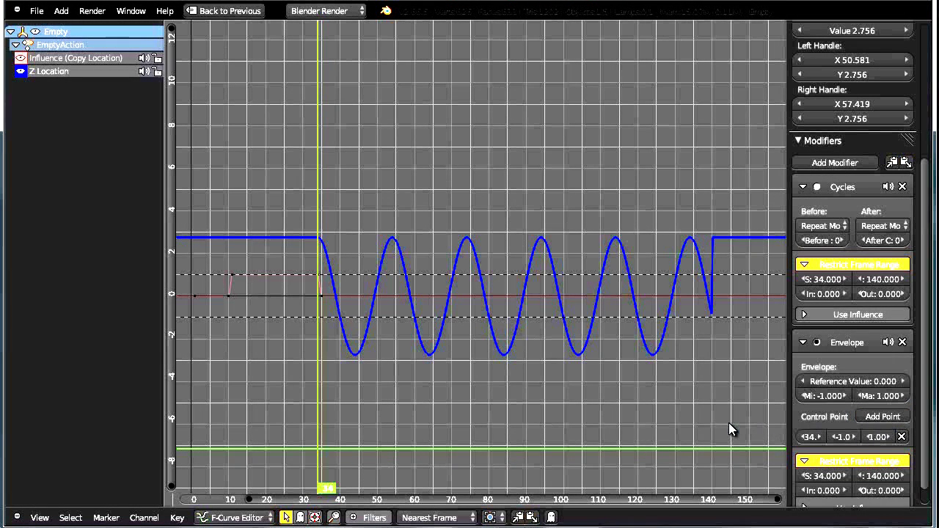
{"action": "key", "text": "shift+Right"}
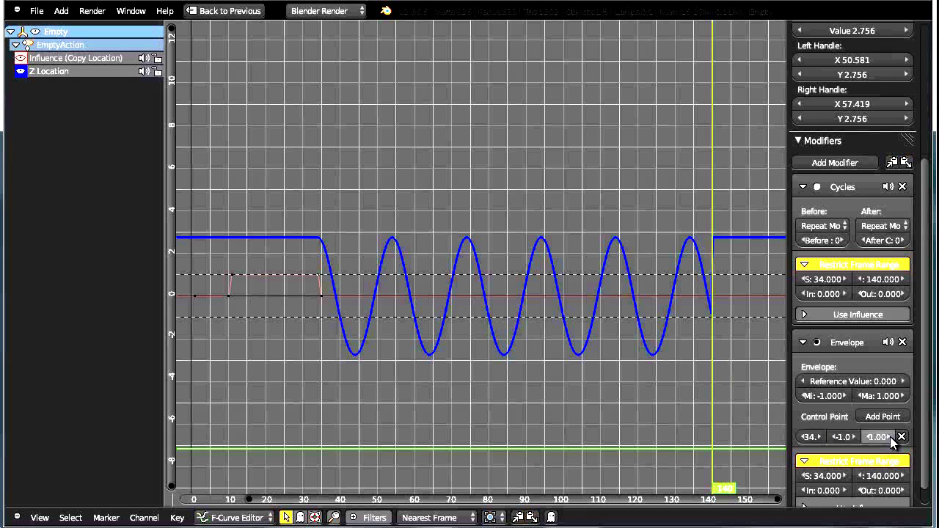
{"action": "left_click", "coordinate": [883, 416]}
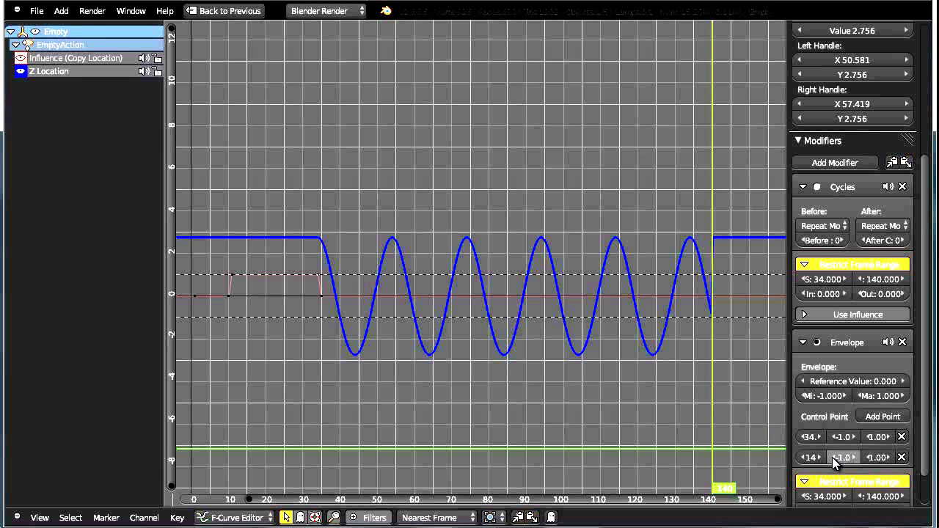
Set both the minimum and maximum of the Envelope control point at frame 140 to 0.
{"action": "left_click_drag", "start_coordinate": [790, 438], "coordinate": [679, 444]}
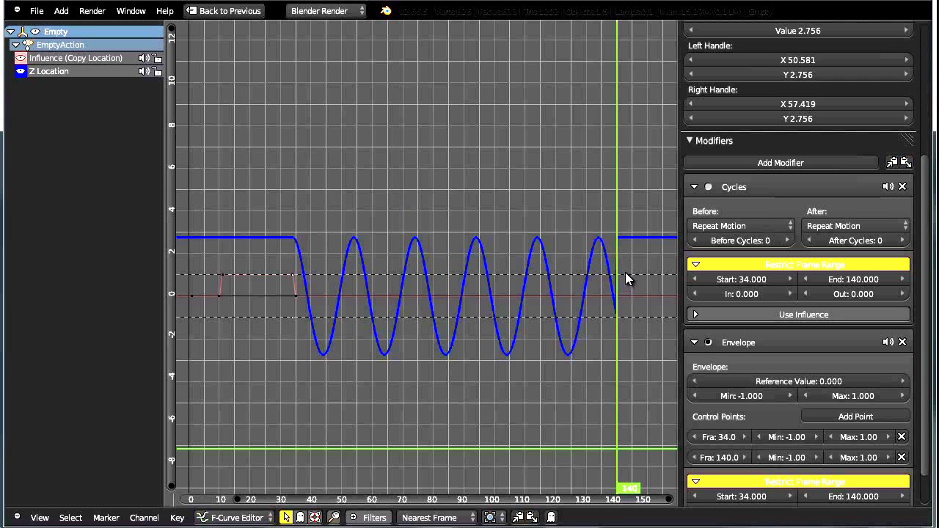
{"action": "left_click", "coordinate": [789, 453]}
{"action": "type", "text": "0"}
{"action": "key", "text": "Return"}
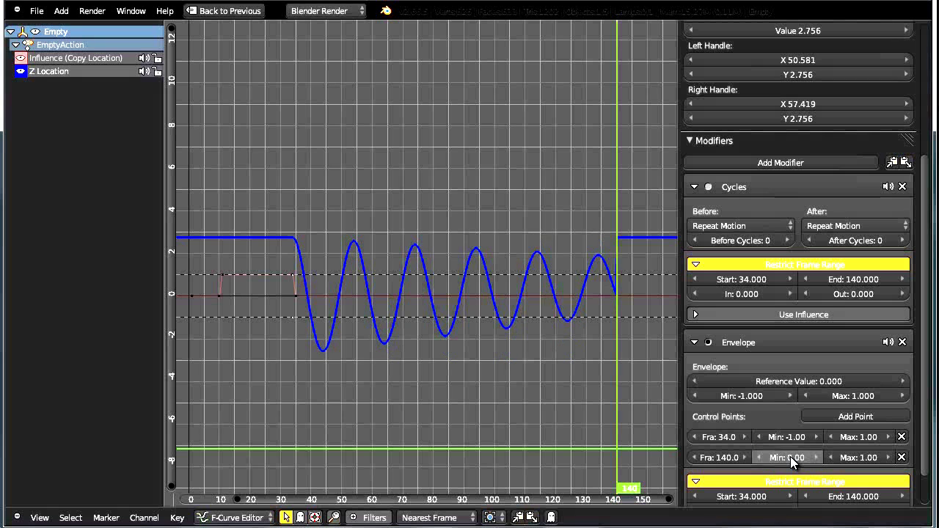
{"action": "left_click", "coordinate": [866, 457]}
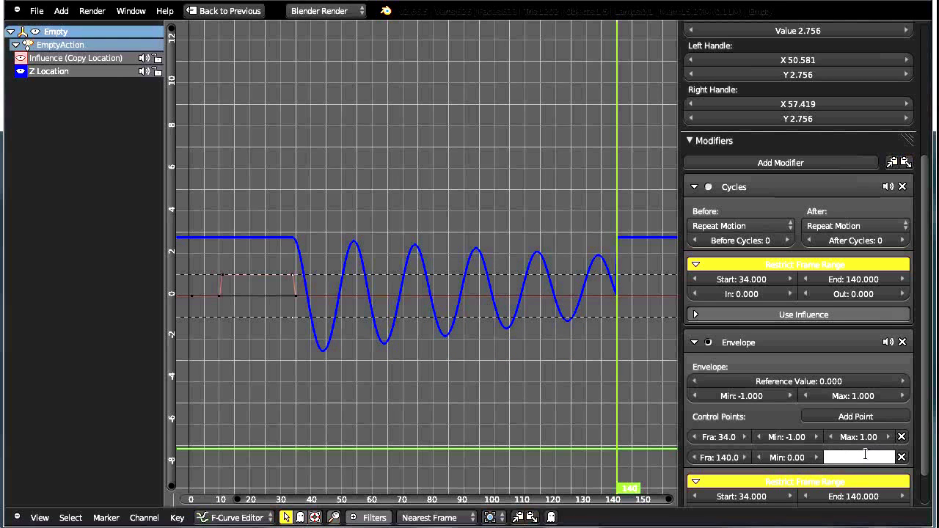
{"action": "type", "text": "0"}
{"action": "key", "text": "Return"}
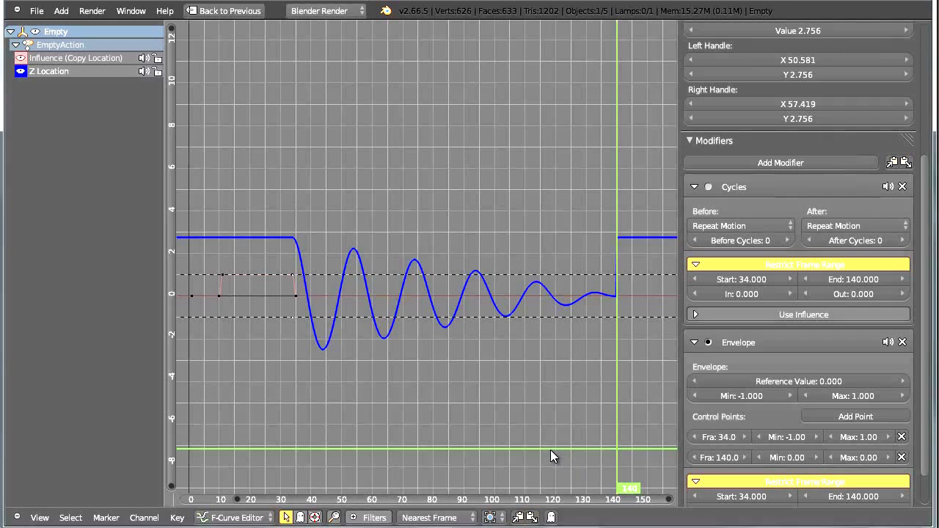
Play the animation in an enlarged 3D view to check how the plane's oscillation dies out.
{"action": "left_click", "coordinate": [546, 425]}
{"action": "key", "text": "ctrl+Up"}
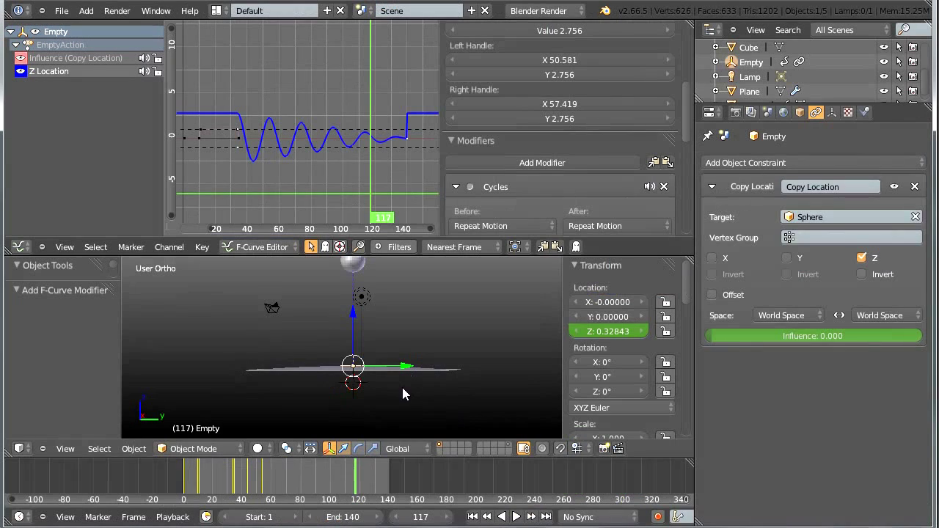
{"action": "key", "text": "alt+a"}
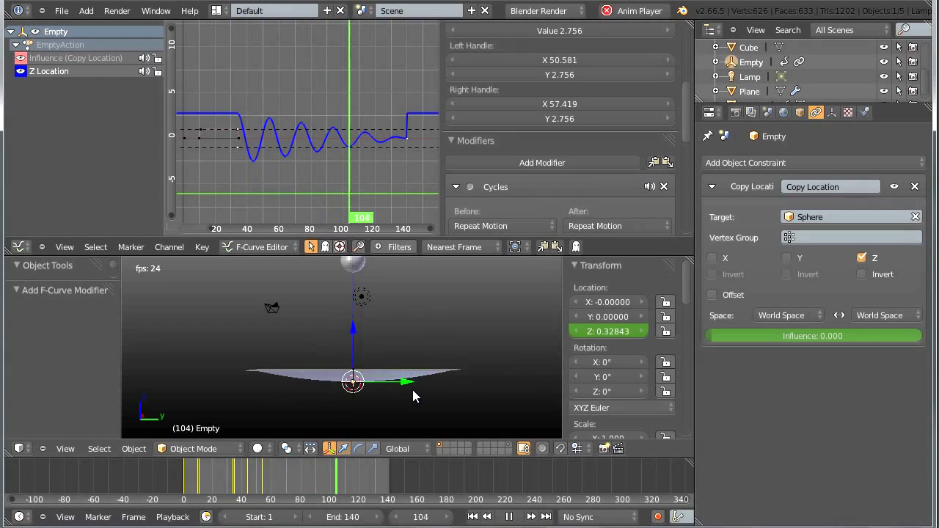
{"action": "key", "text": "ctrl+Up"}
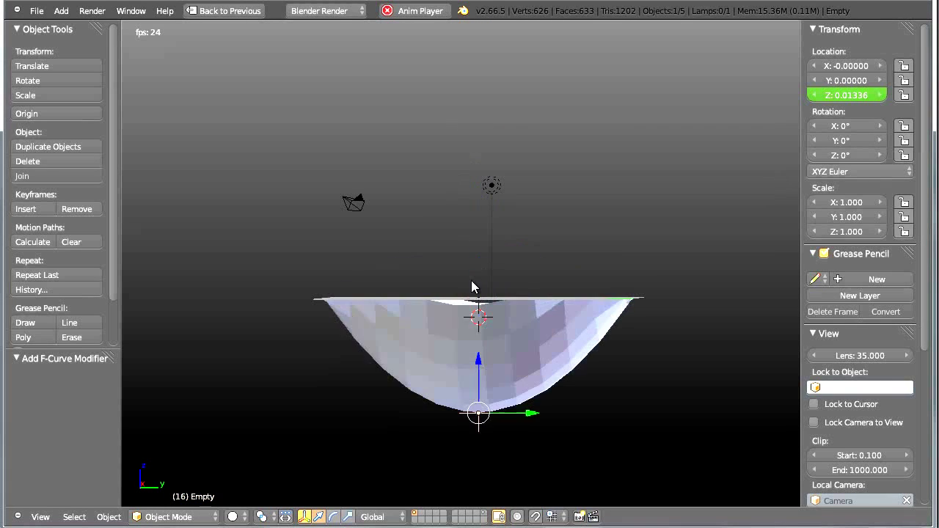
{"action": "middle_click_drag", "start_coordinate": [564, 363], "coordinate": [549, 388]}
{"action": "key", "text": "Escape"}
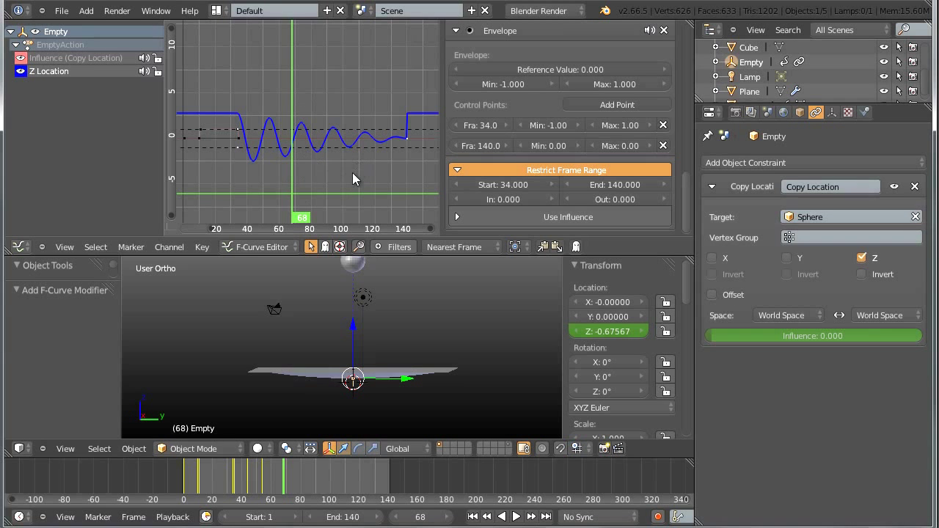
Replay the animation in the maximized 3D view from an angled viewpoint above the plane.
{"action": "key", "text": "alt+a"}
{"action": "key", "text": "ctrl+Up"}
{"action": "middle_click_drag", "start_coordinate": [548, 357], "coordinate": [629, 419]}
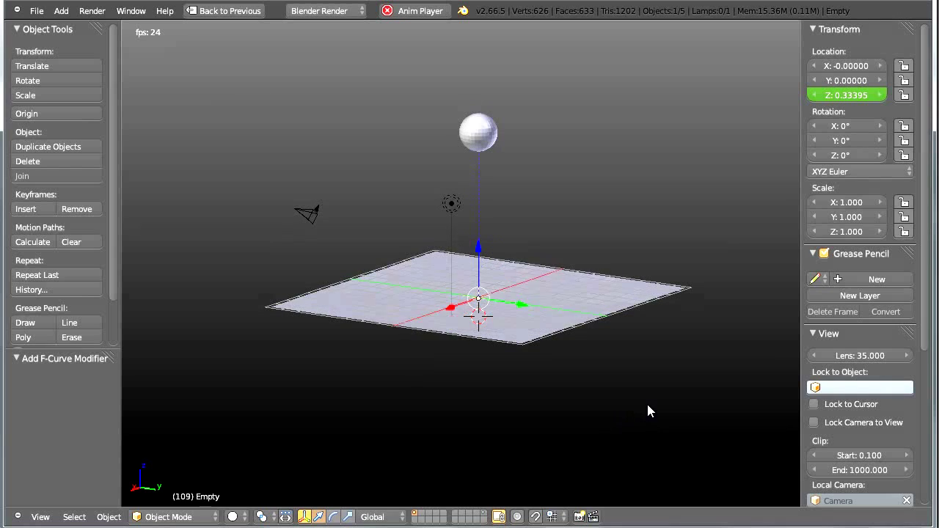